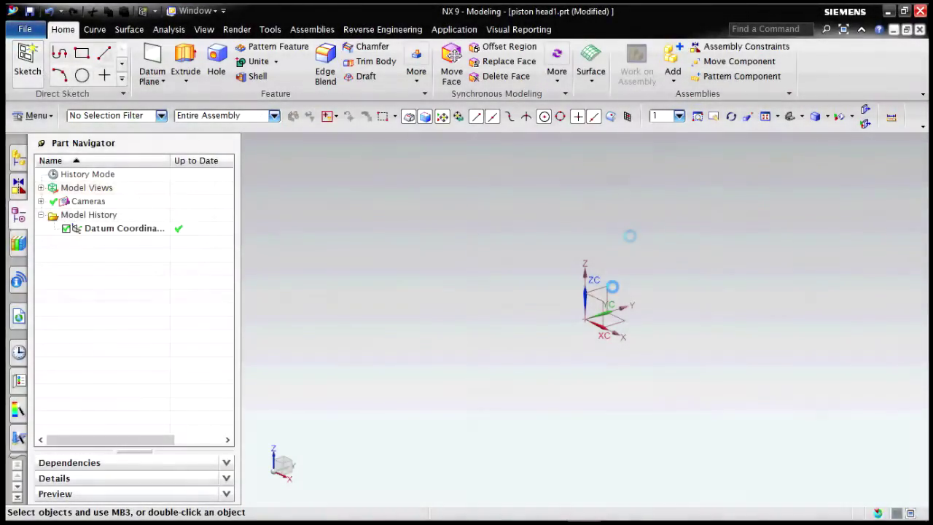
Start a sketch on the YZ datum plane, draw a vertical line about 180 mm up from the origin and convert it to reference.
click(608, 289)
click(153, 282)
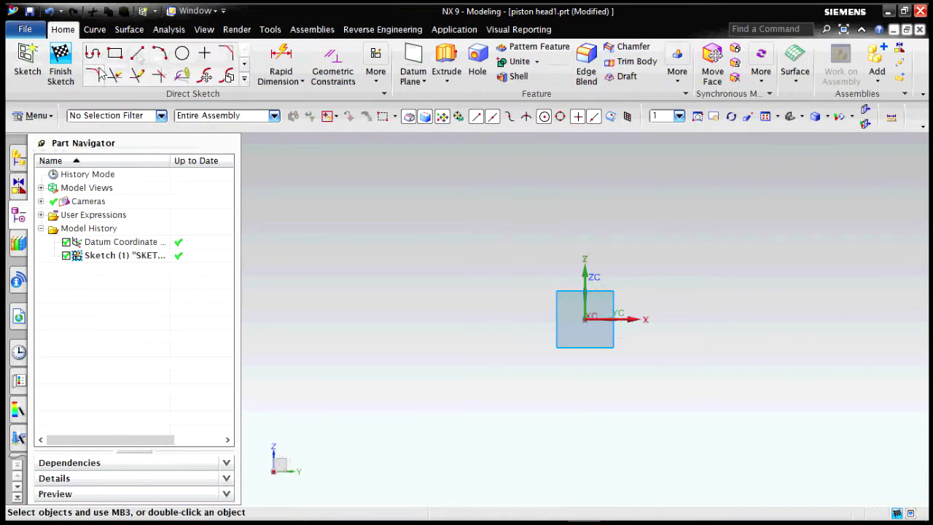
click(137, 53)
click(585, 313)
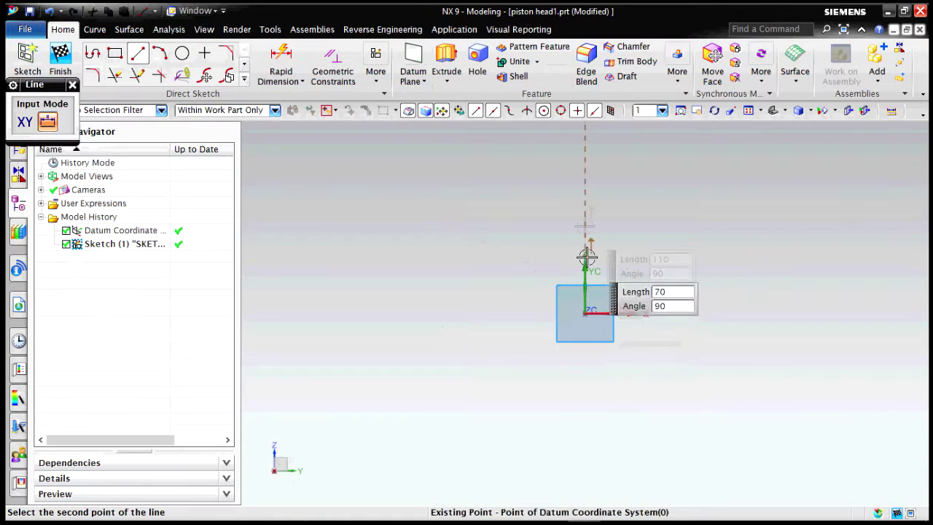
click(585, 175)
key(Escape)
right_click(585, 212)
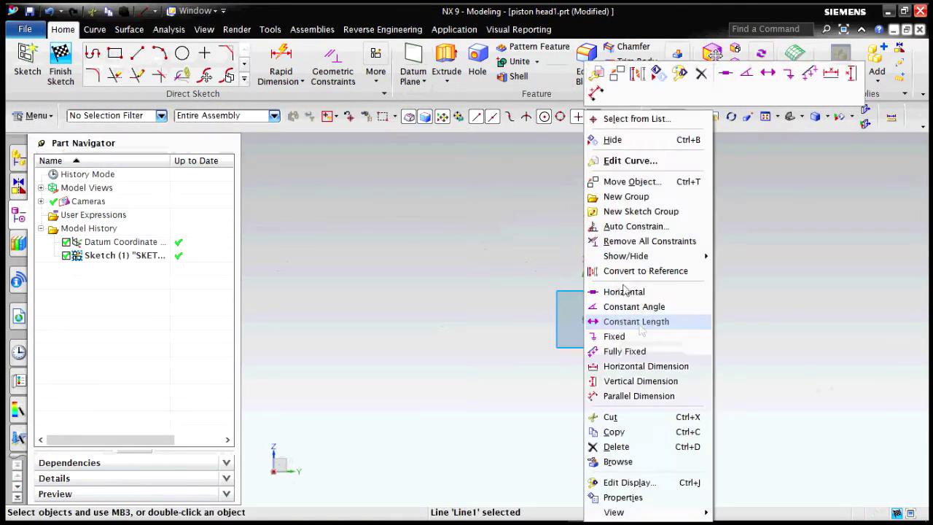
click(598, 271)
Draw the crown arc from the reference line's upper end outward and downward, spanning about 100.8 mm horizontally.
key(a)
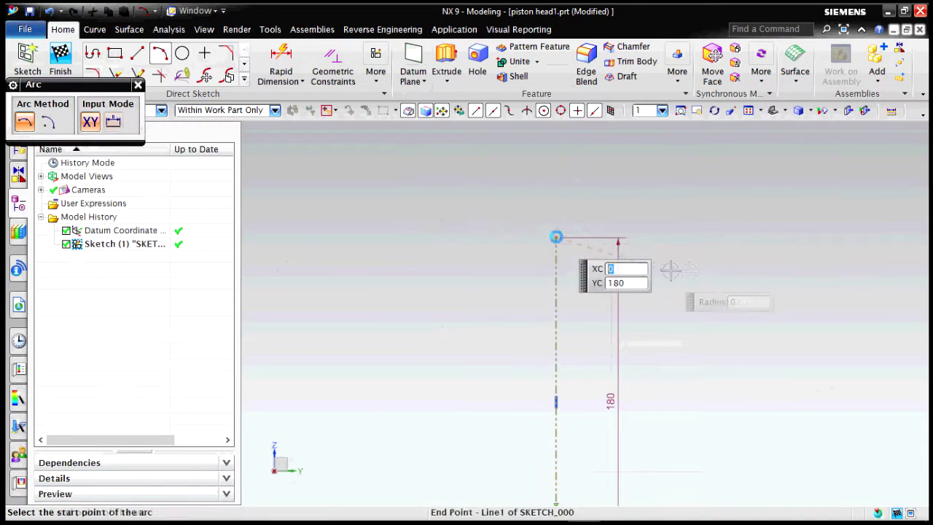
click(556, 235)
click(710, 273)
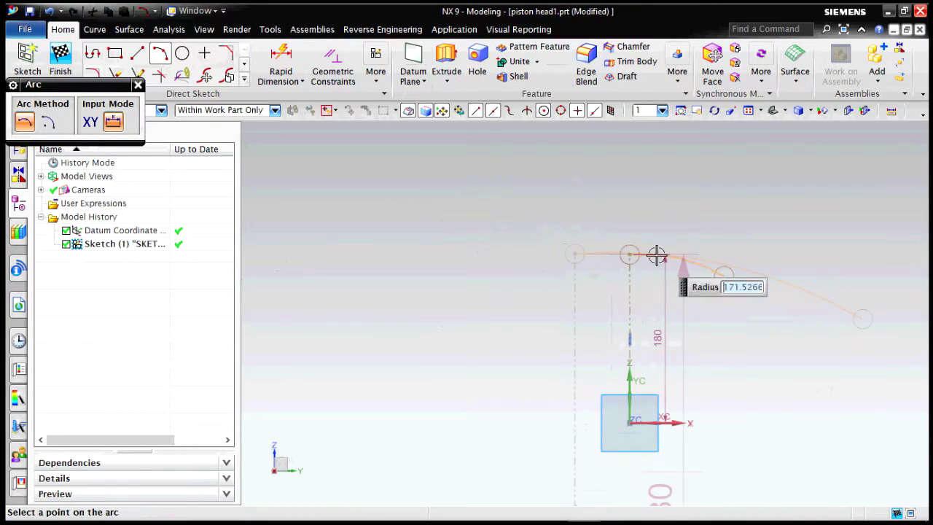
scroll(656, 254, up, 5)
click(530, 250)
scroll(444, 252, down, 4)
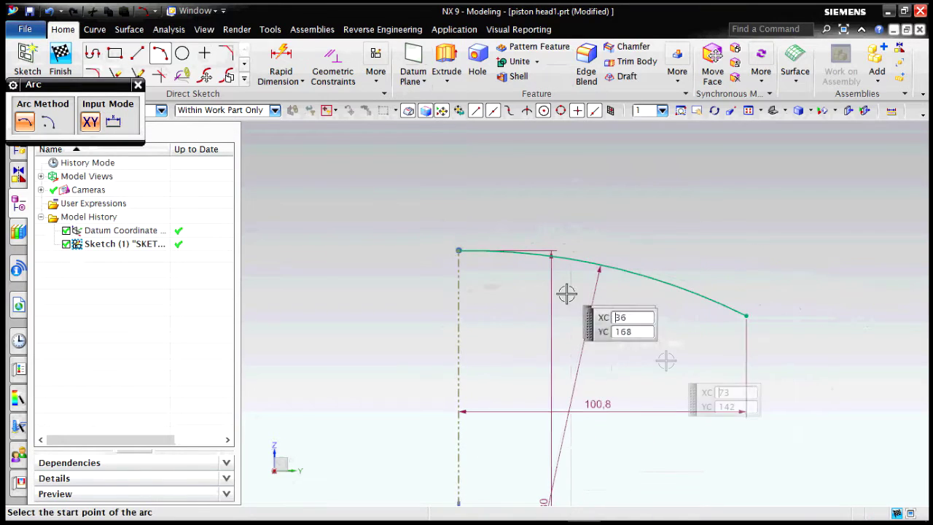
key(Escape)
Apply a perpendicular constraint between the crown arc and the vertical reference line.
click(340, 78)
click(122, 130)
click(589, 263)
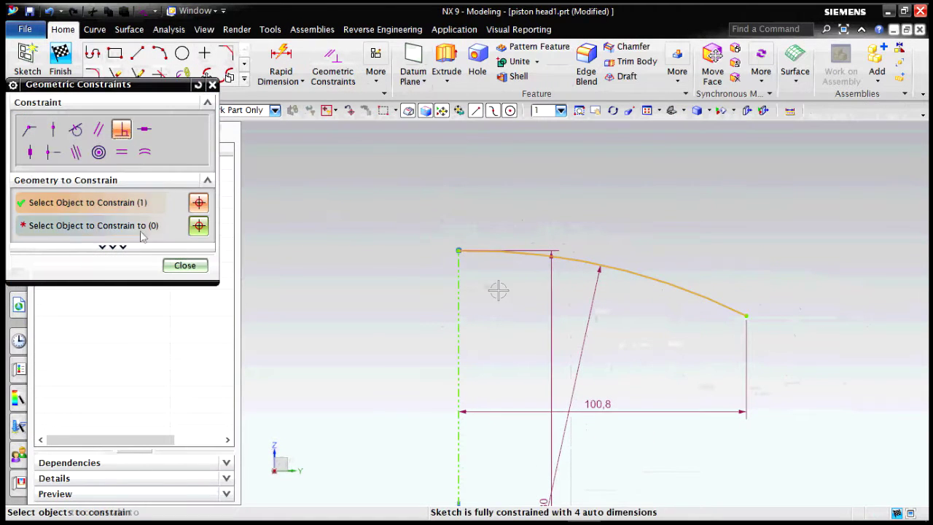
click(141, 229)
click(459, 289)
click(185, 265)
Begin a line profile at the crown arc's outer end with a vertical segment about 2 mm downward.
scroll(337, 269, down, 5)
scroll(426, 316, up, 2)
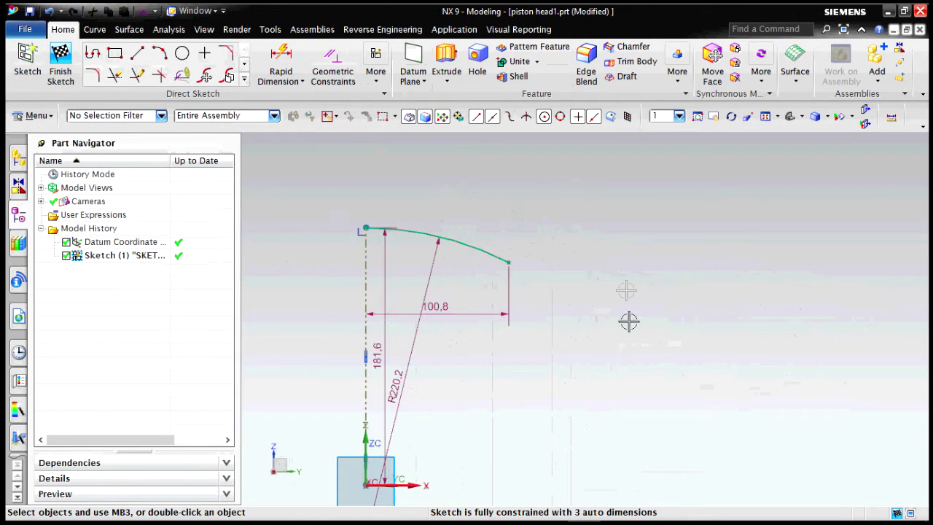
click(94, 54)
scroll(503, 250, up, 7)
click(531, 322)
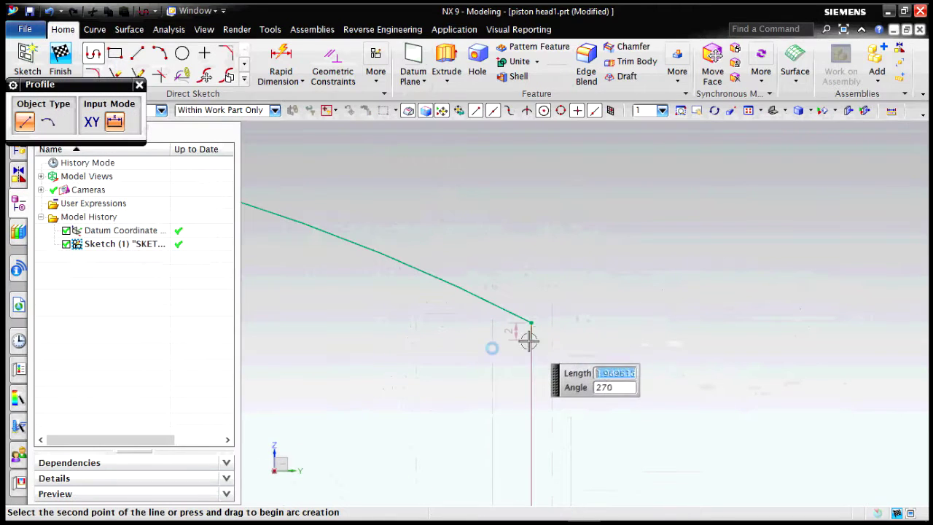
click(492, 357)
scroll(550, 353, down, 7)
key(ctrl+z)
key(ctrl+z)
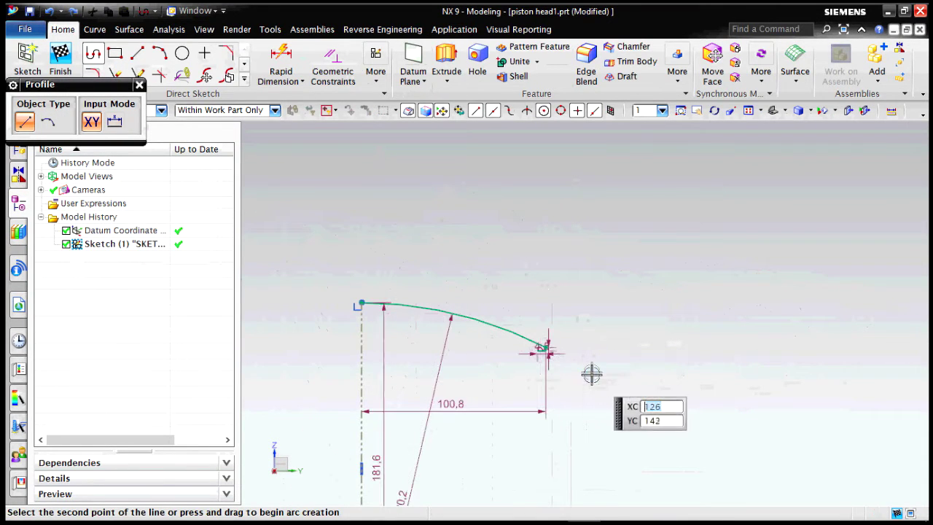
Draw the uppermost ring groove below the crown arc's outer end, about 9 mm deep and 2.9 mm high.
scroll(572, 351, up, 5)
scroll(536, 355, up, 4)
click(445, 348)
scroll(466, 341, down, 11)
scroll(552, 343, up, 4)
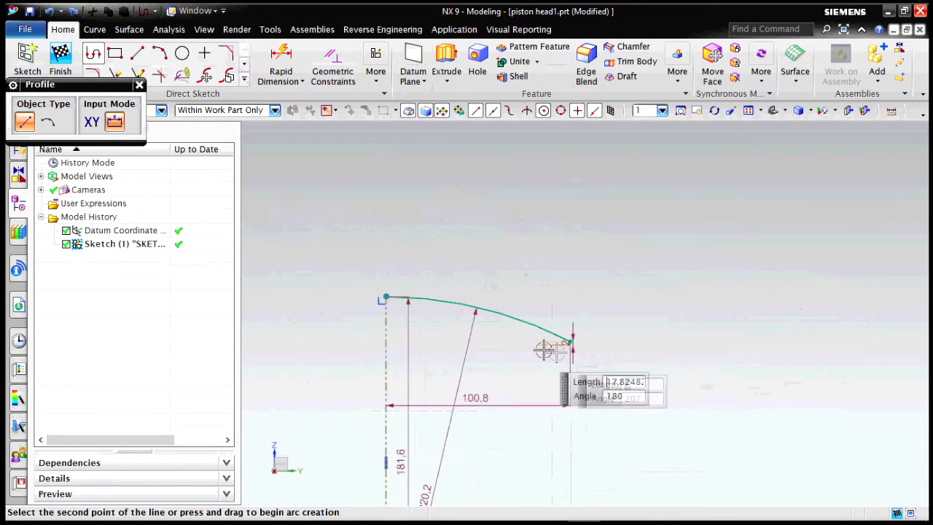
scroll(556, 342, up, 1)
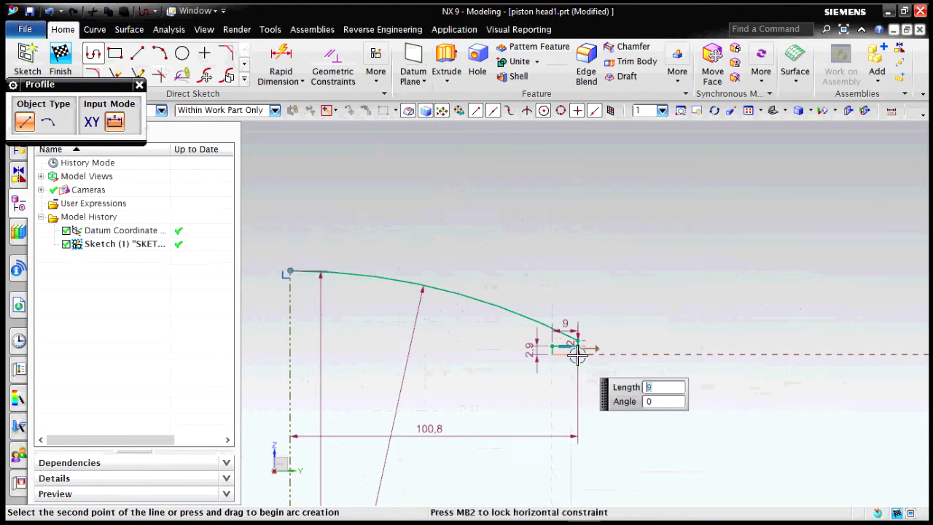
click(577, 355)
Continue the profile downward with two more ring grooves, each about 9 mm deep and 2 mm high, spaced about 2 mm apart.
scroll(577, 360, up, 5)
click(578, 360)
click(501, 360)
click(501, 377)
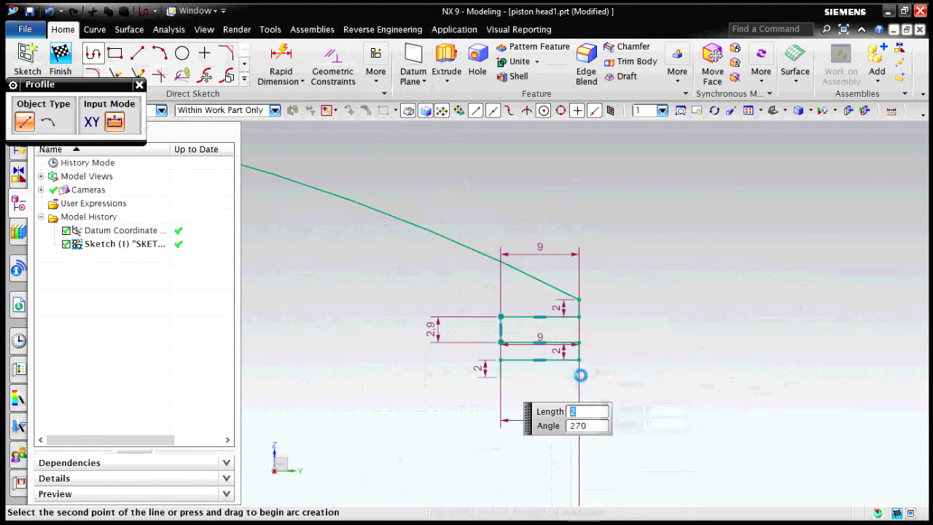
click(580, 377)
click(579, 396)
click(501, 395)
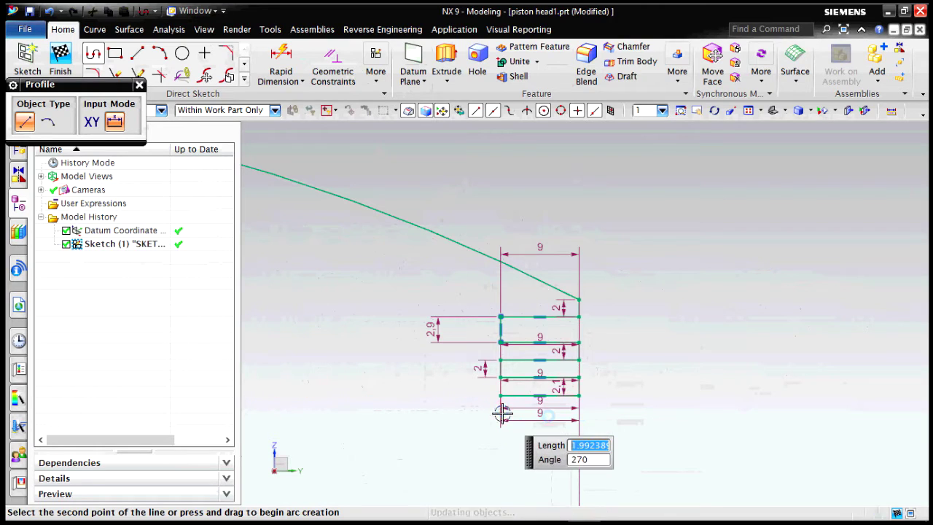
click(502, 413)
click(580, 413)
Draw the skirt wall from the lowest groove: about 105 mm down, 9 mm inward and 91 mm back up.
scroll(583, 326, down, 7)
scroll(578, 405, down, 3)
scroll(581, 440, up, 3)
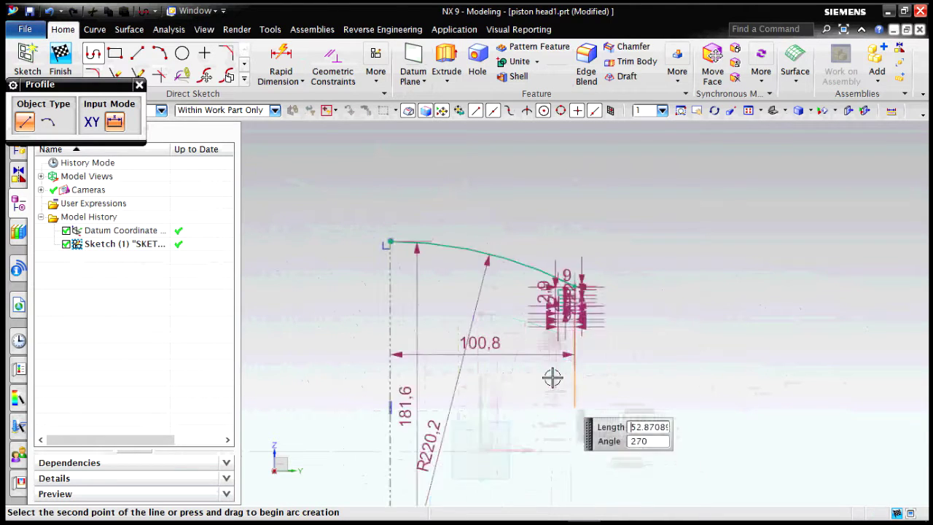
scroll(552, 377, down, 4)
click(556, 418)
scroll(554, 418, up, 4)
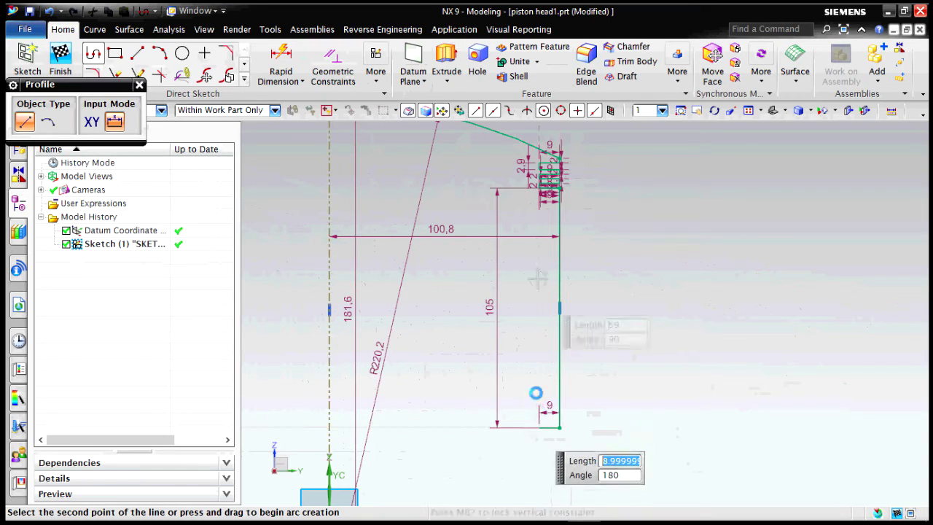
click(536, 393)
click(539, 219)
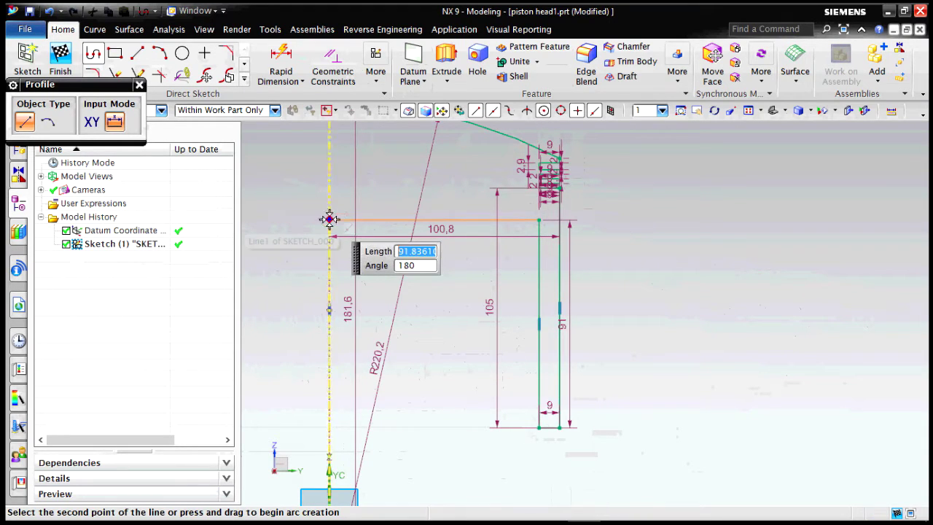
Close the profile with a horizontal line about 91.8 mm long to the centerline and a vertical line up to the arc's start.
click(329, 222)
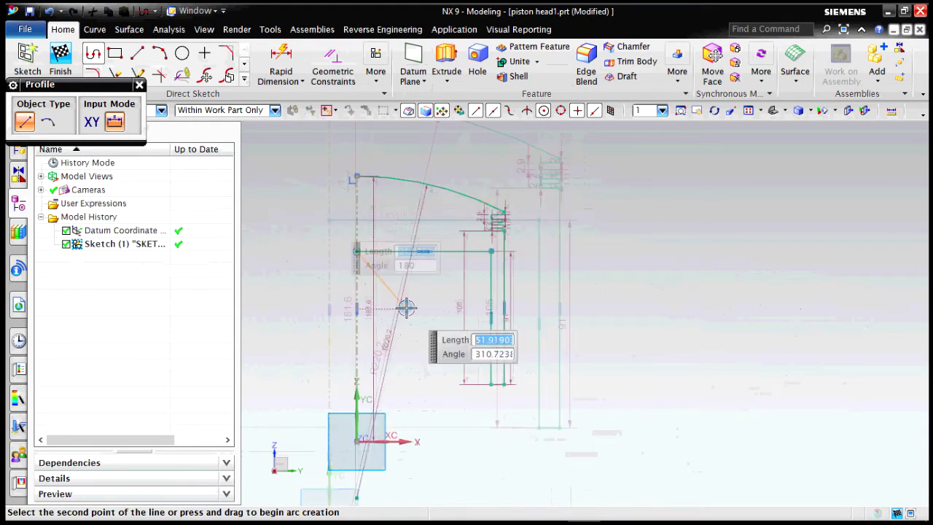
click(357, 176)
key(Escape)
scroll(614, 306, down, 4)
scroll(615, 306, up, 4)
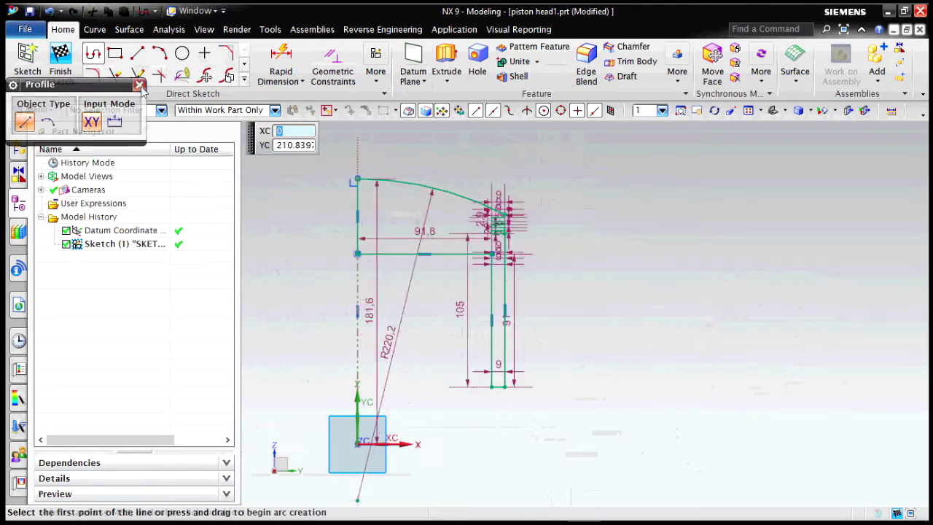
Finish the sketch and revolve the closed piston profile 360 degrees about the vertical reference line as a solid.
click(64, 67)
click(186, 81)
click(234, 117)
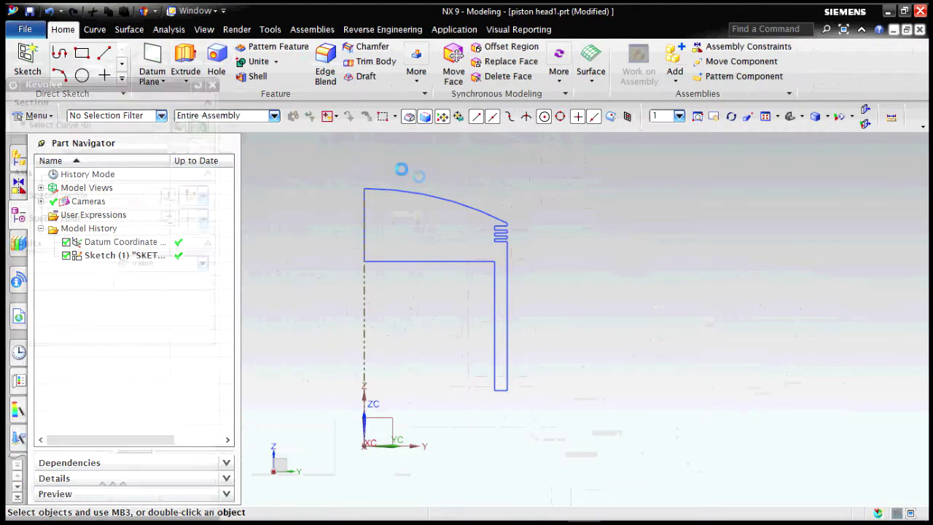
click(432, 189)
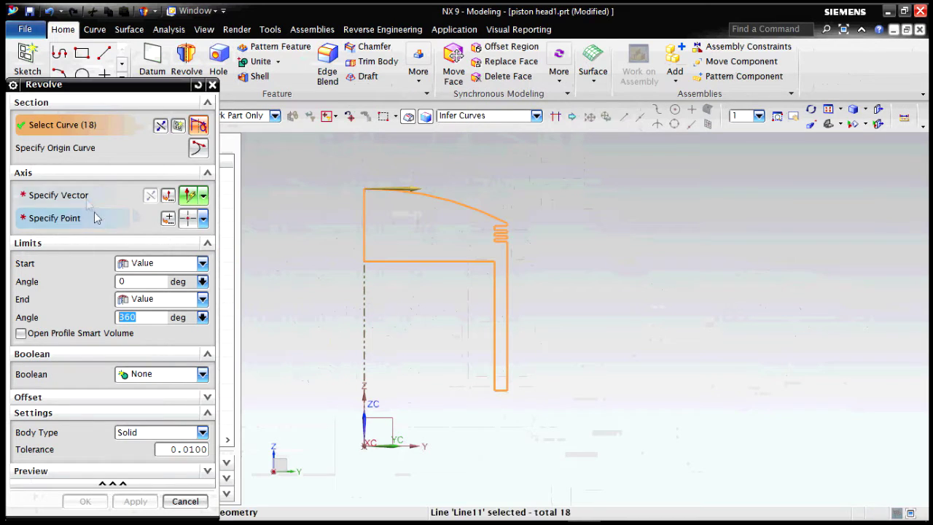
click(364, 298)
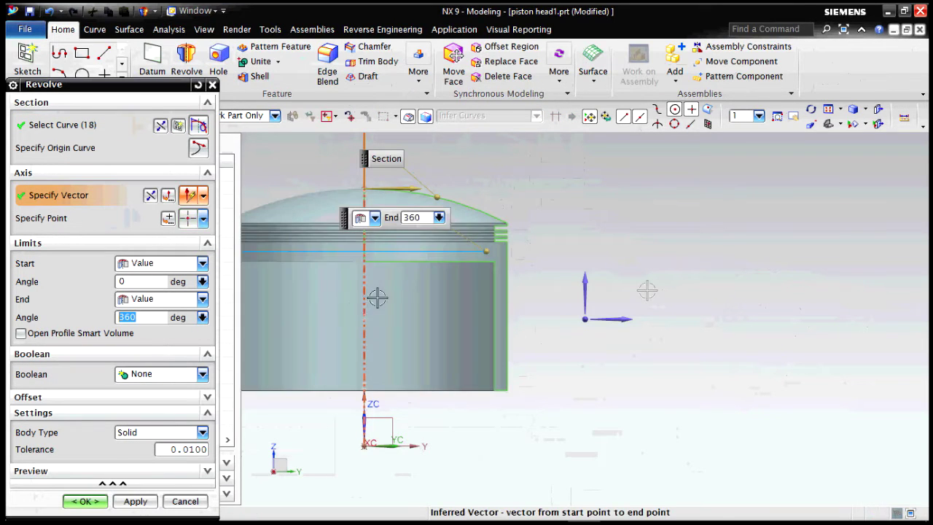
scroll(685, 303, down, 3)
mouse_move(712, 299)
middle_down()
mouse_move(687, 323)
mouse_move(687, 289)
mouse_move(704, 306)
middle_up()
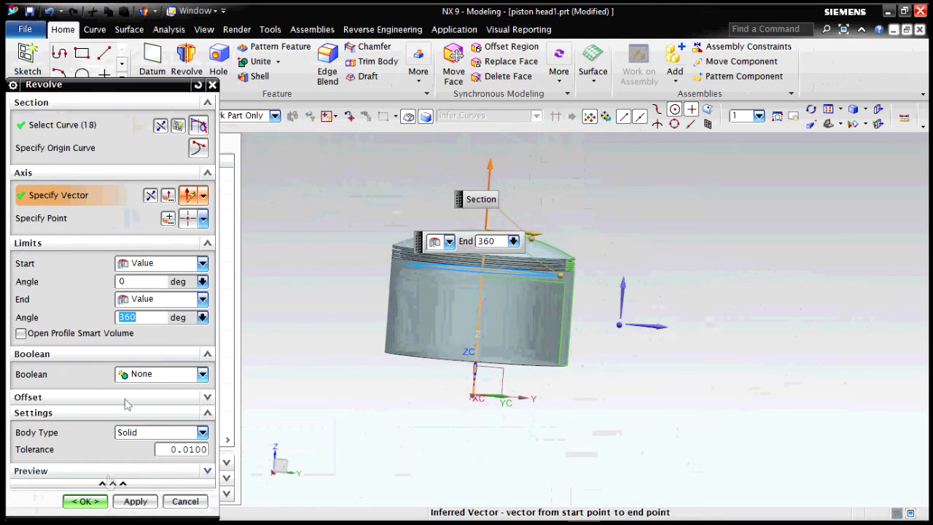
click(84, 502)
Start a sketch on the XZ datum plane and draw a rectangle about 20 by 80 mm overlapping the piston skirt's outer edge.
middle_drag(666, 344, 645, 361)
click(27, 60)
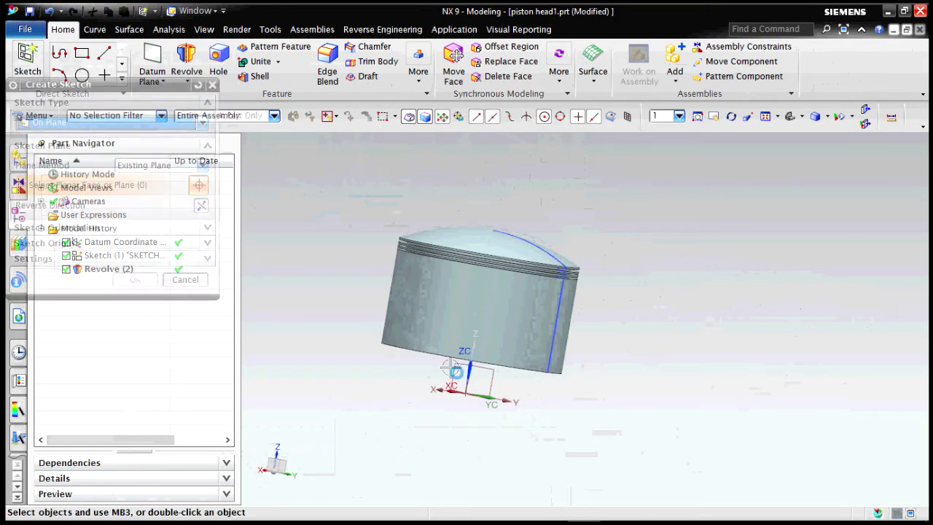
click(340, 328)
click(139, 277)
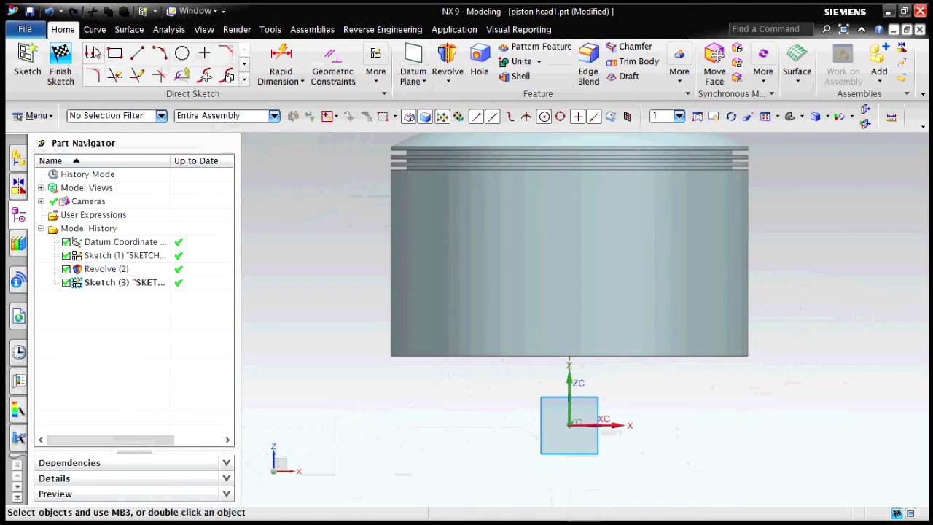
click(363, 185)
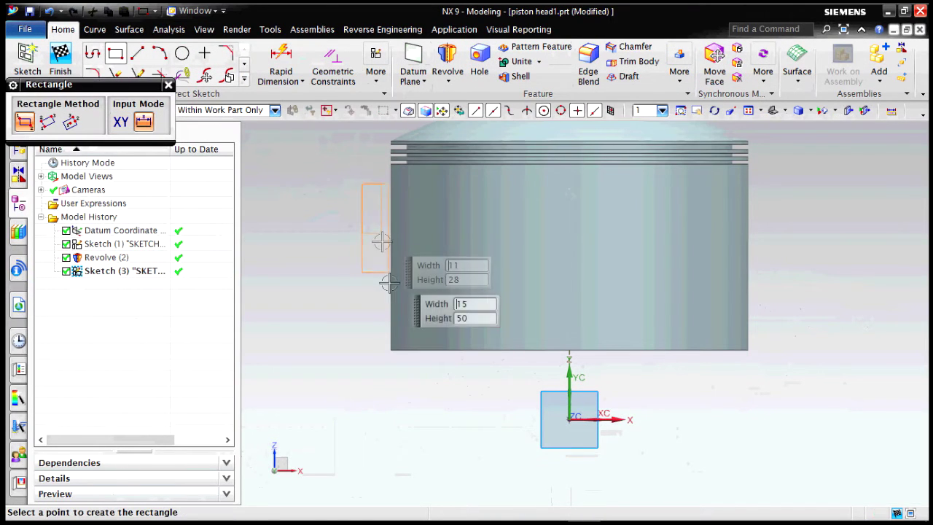
click(411, 318)
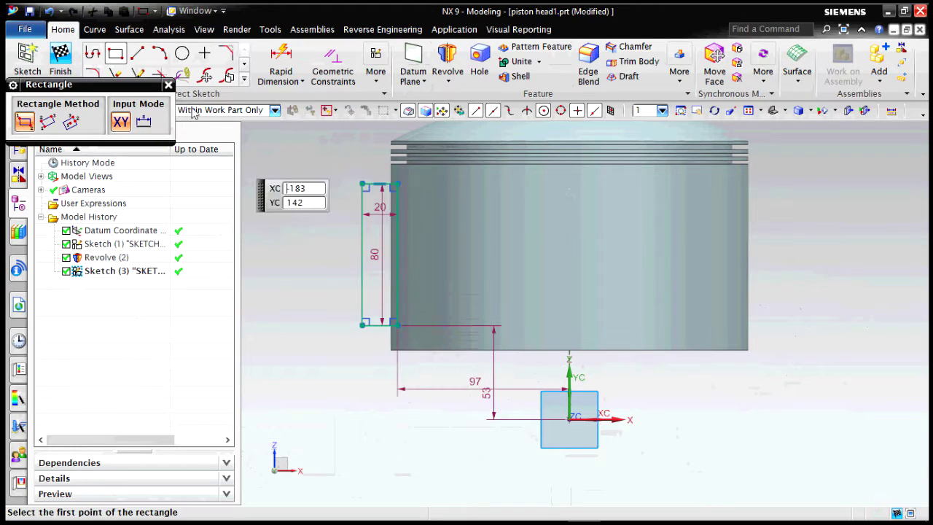
key(Escape)
Mirror the rectangle's four curves about the sketch's vertical axis and finish the sketch.
click(226, 75)
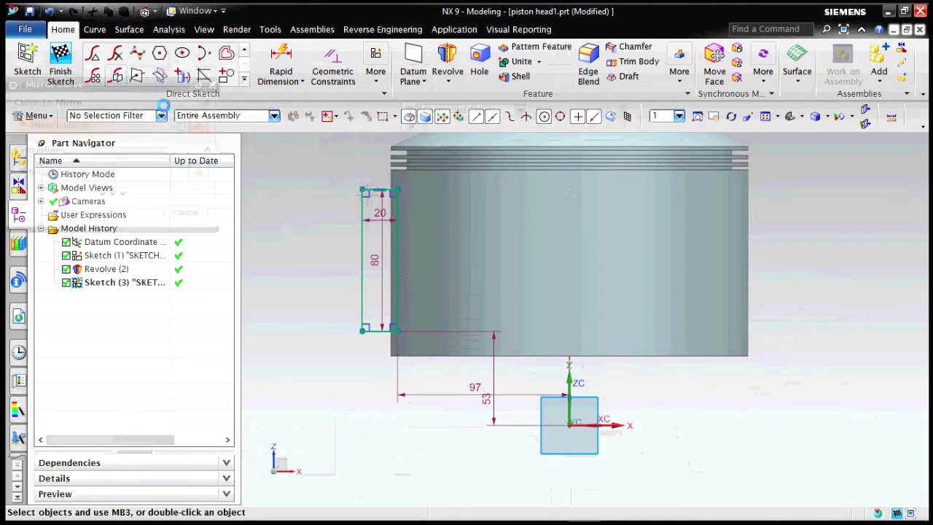
click(362, 208)
click(106, 173)
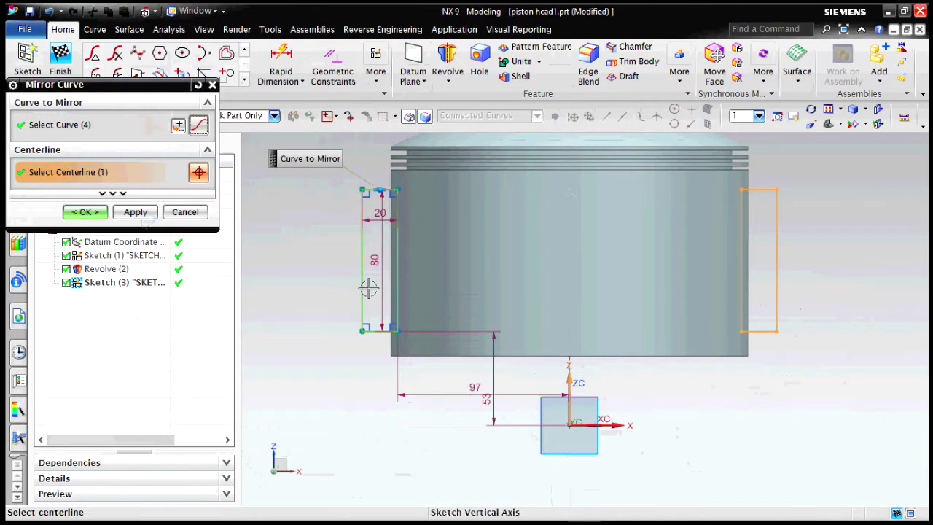
click(84, 211)
click(60, 62)
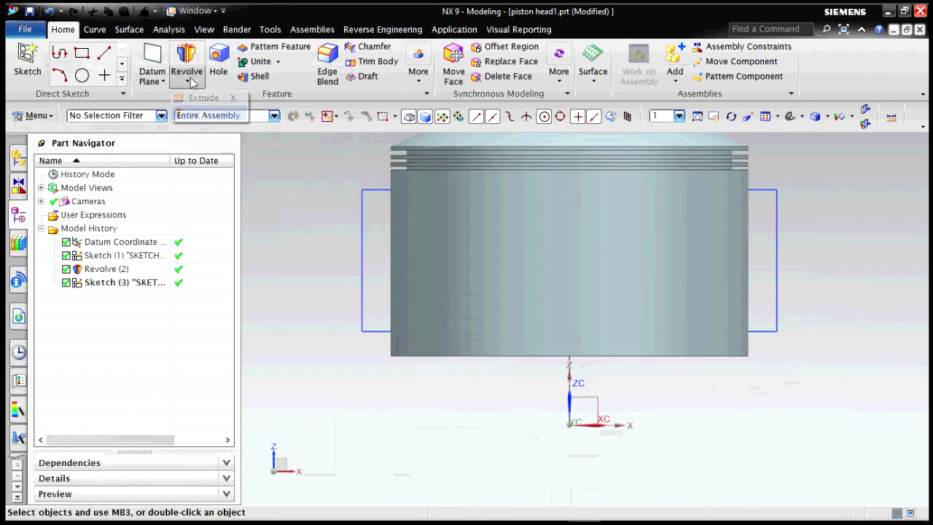
Extrude both rectangles from -195 to 235 mm and subtract them from the piston body.
click(204, 114)
click(212, 78)
click(191, 81)
click(204, 98)
scroll(340, 203, down, 2)
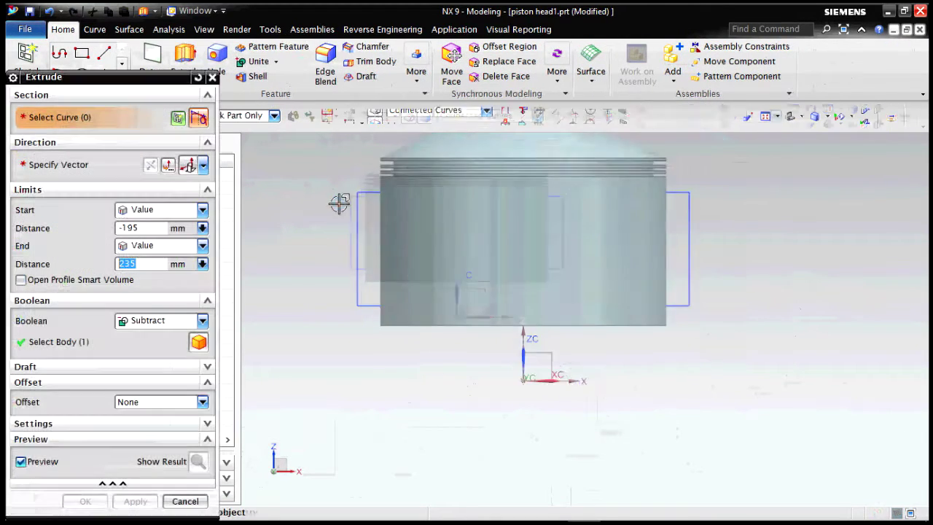
drag(155, 80, 802, 155)
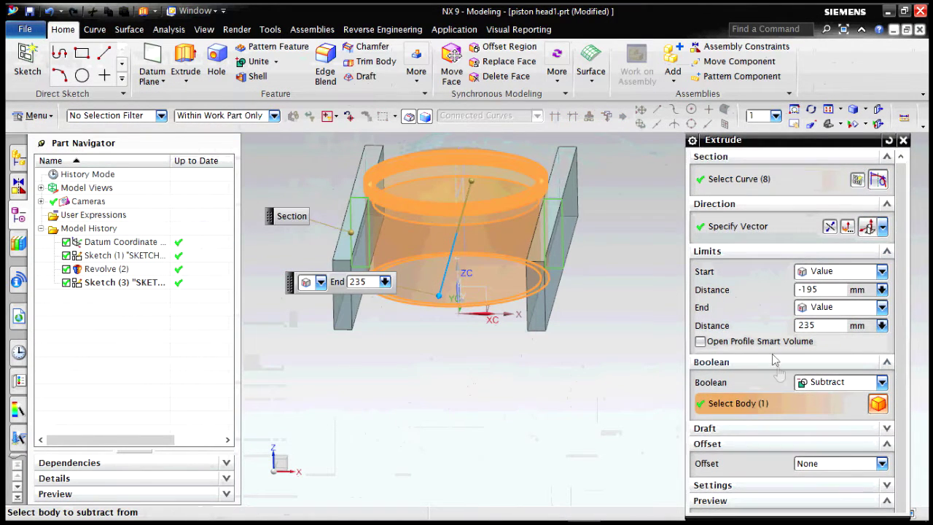
drag(805, 148, 791, 61)
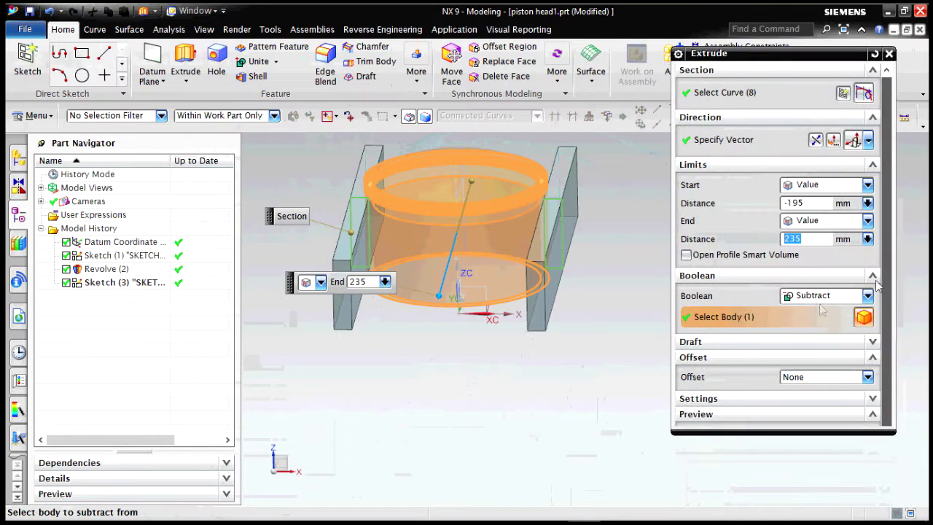
drag(714, 433, 713, 490)
click(762, 470)
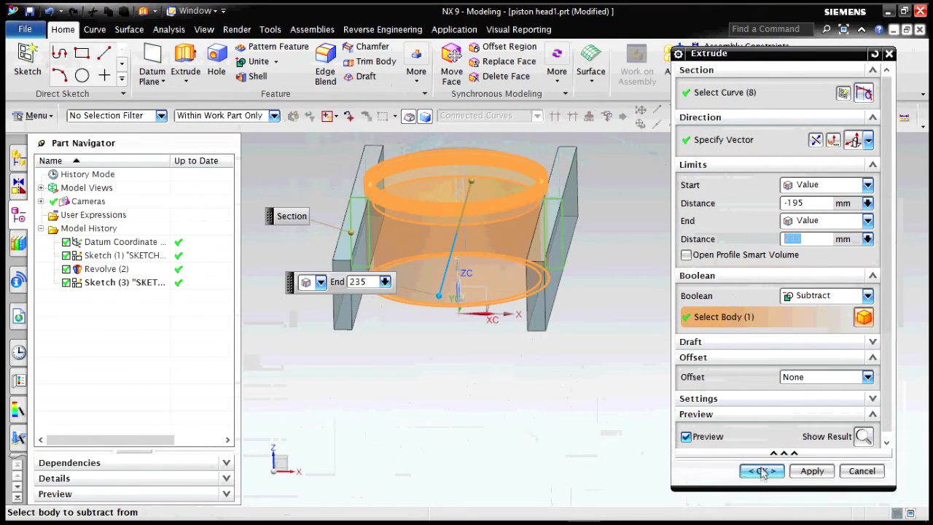
Hide the rectangle sketch that was used for the side cuts on the piston skirt.
middle_drag(617, 279, 634, 300)
right_click(114, 290)
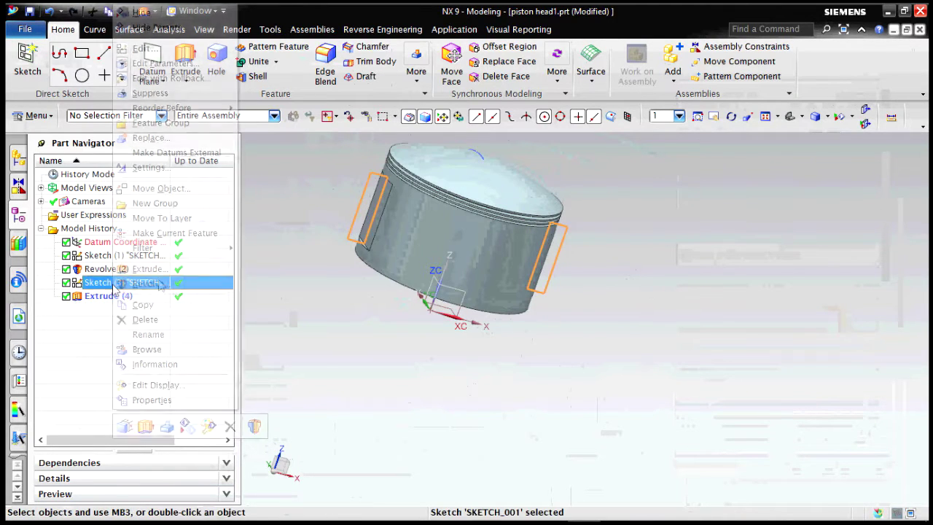
click(146, 13)
mouse_move(519, 303)
middle_down()
mouse_move(561, 314)
mouse_move(556, 282)
mouse_move(575, 300)
mouse_move(592, 293)
middle_up()
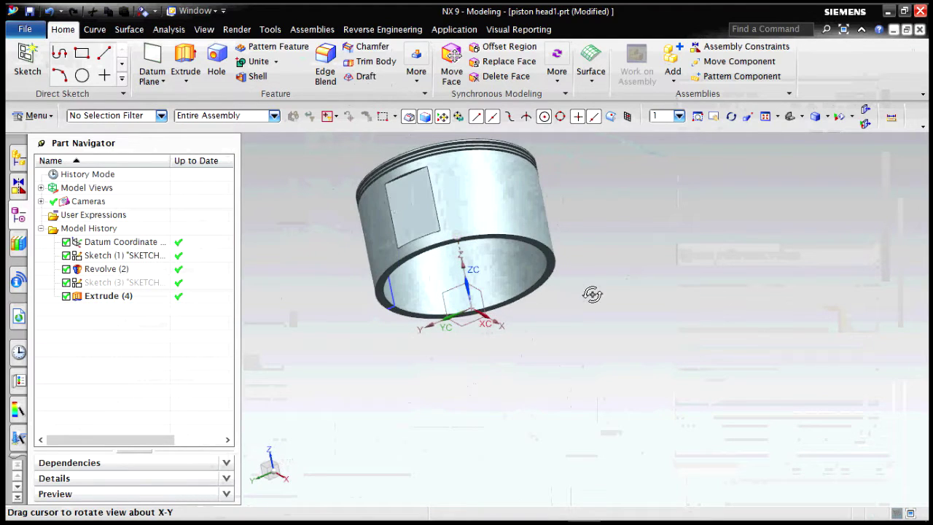
Start a sketch on the flat cut face of the skirt and draw a 50 mm diameter circle centred on it.
click(26, 57)
click(417, 199)
click(796, 249)
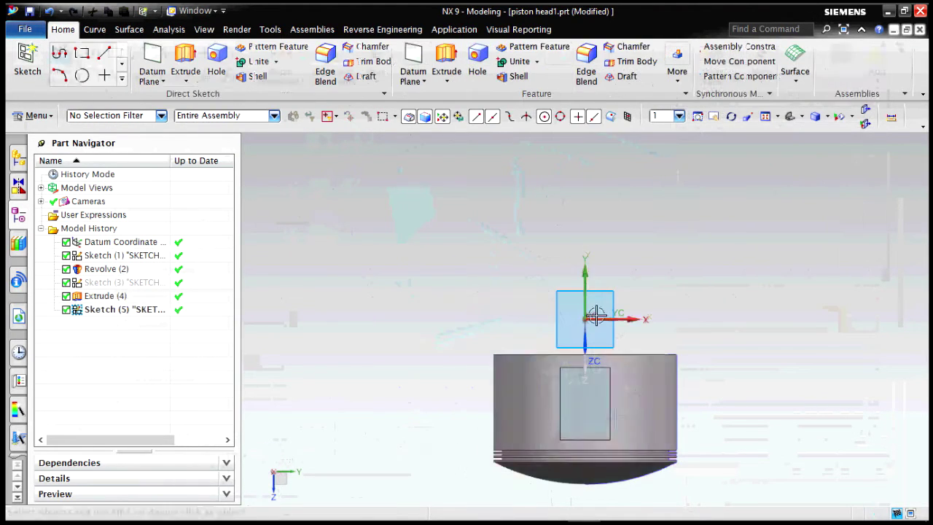
click(183, 54)
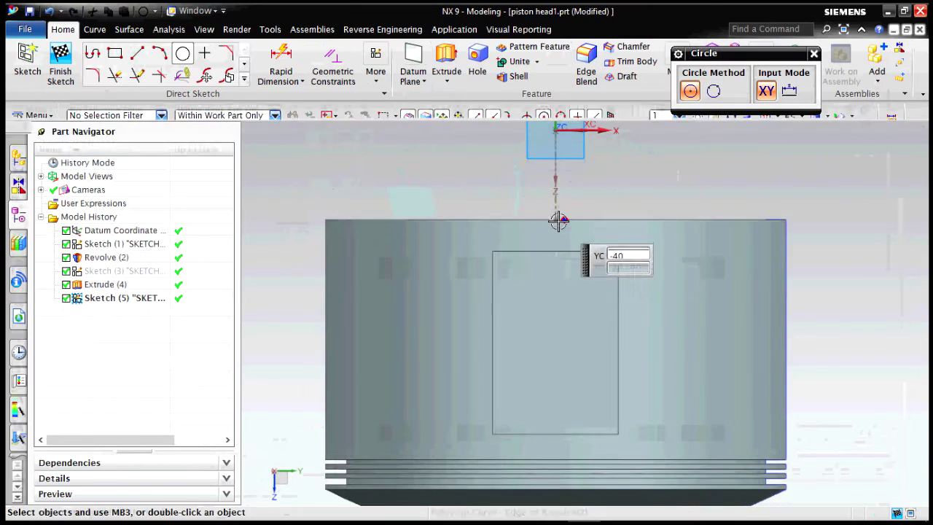
click(555, 346)
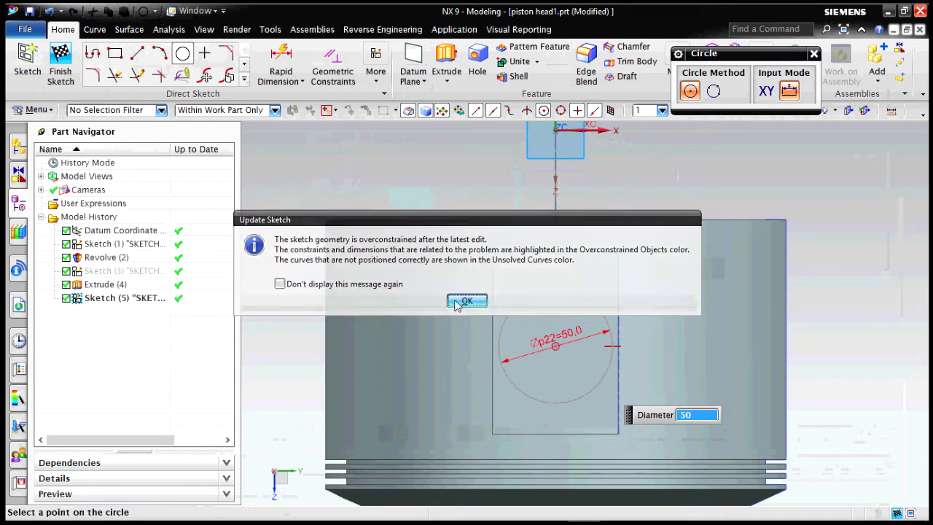
click(458, 301)
Draw a 60 mm diameter circle concentric with the 50 mm circle and finish the sketch.
scroll(779, 339, down, 3)
middle_drag(773, 331, 760, 337)
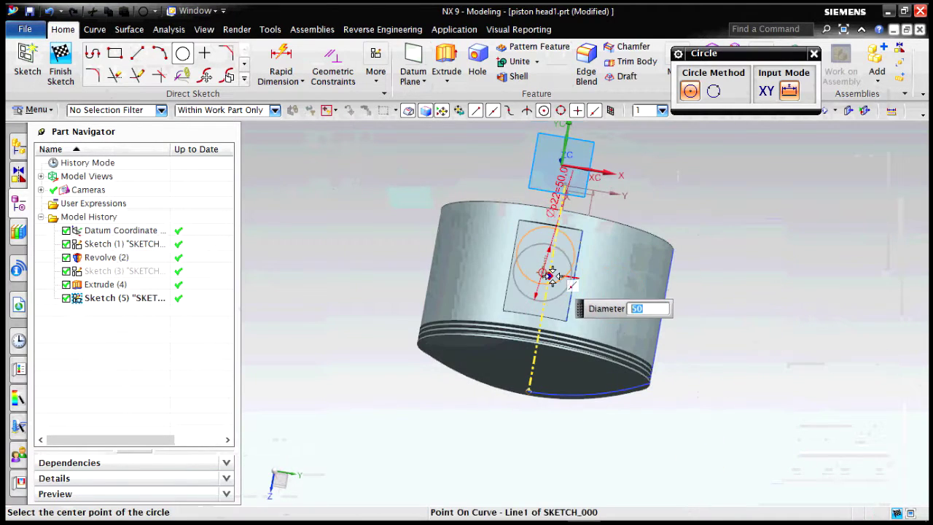
scroll(541, 274, up, 5)
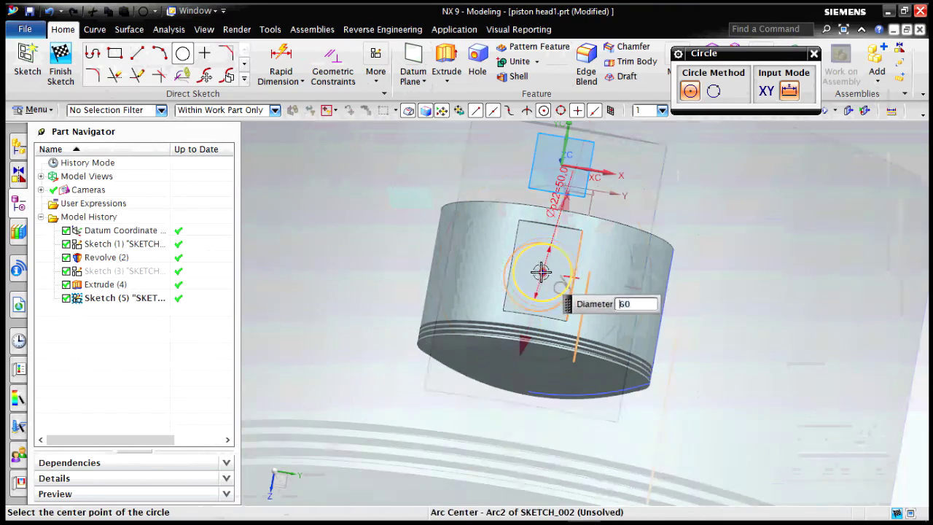
click(546, 273)
click(474, 300)
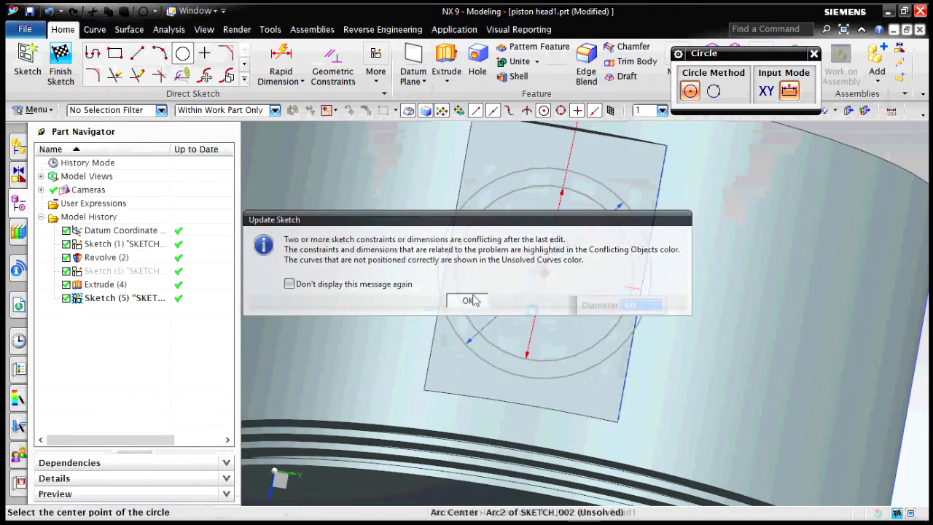
scroll(546, 304, down, 5)
key(Escape)
middle_drag(720, 245, 718, 333)
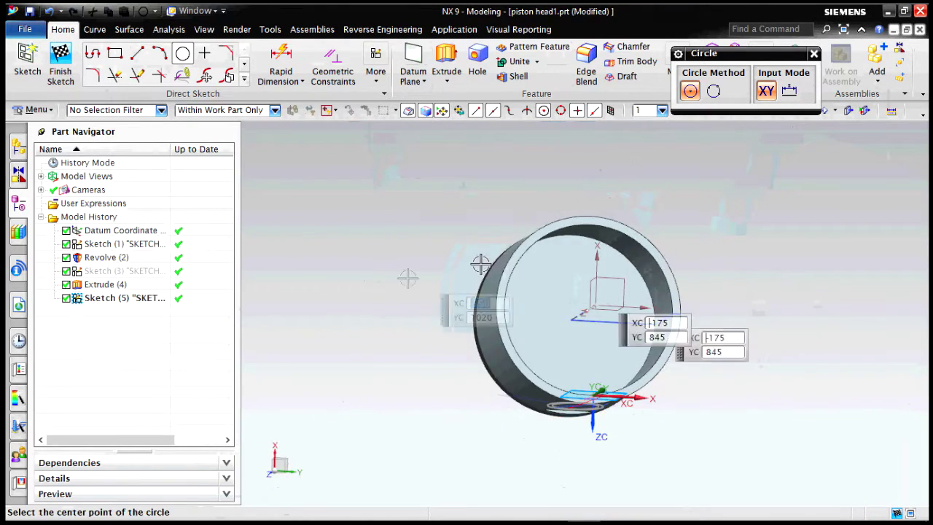
middle_drag(478, 264, 580, 375)
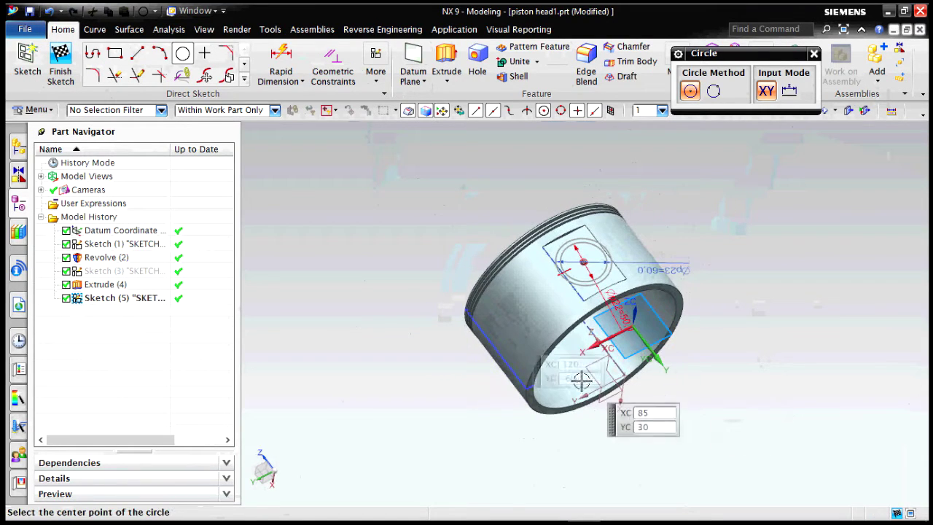
click(62, 62)
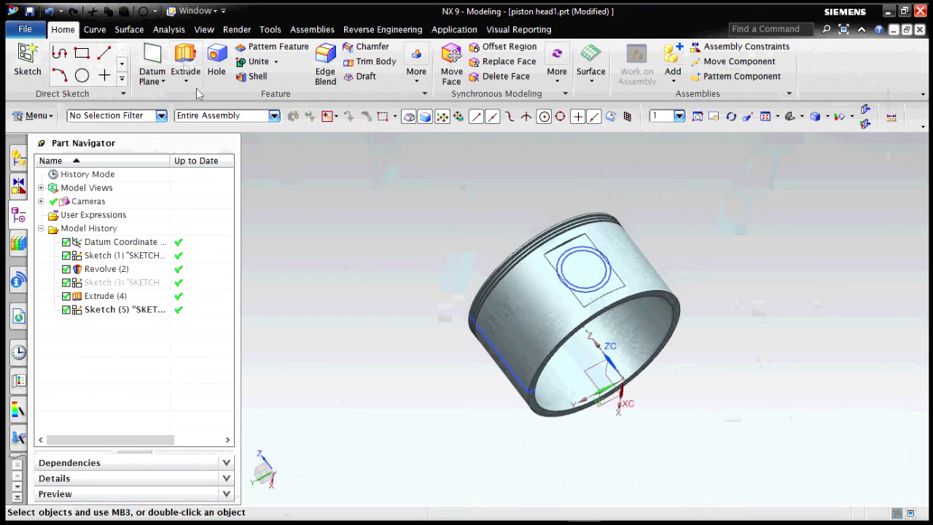
Extrude the inner 50 mm circle from -40 to 30 mm and subtract it from the piston body as the pin hole.
click(593, 251)
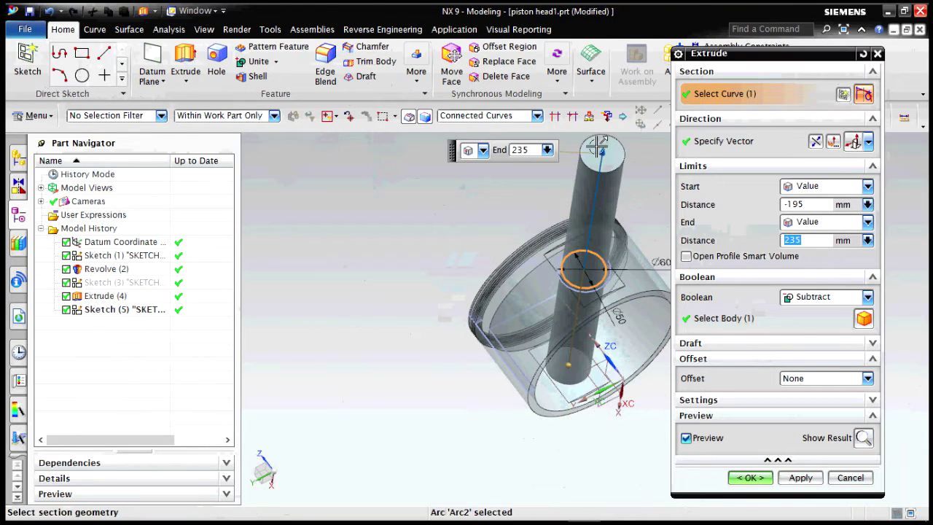
drag(602, 151, 591, 304)
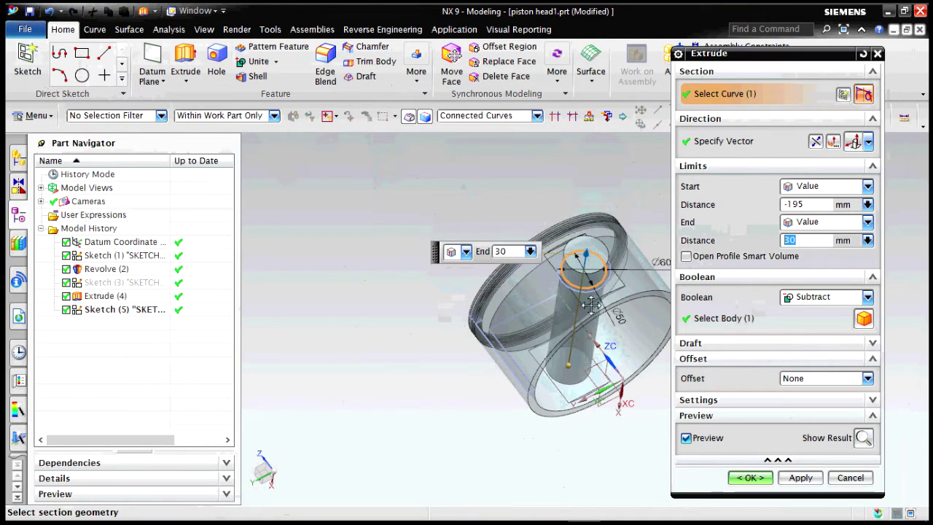
drag(569, 365, 599, 273)
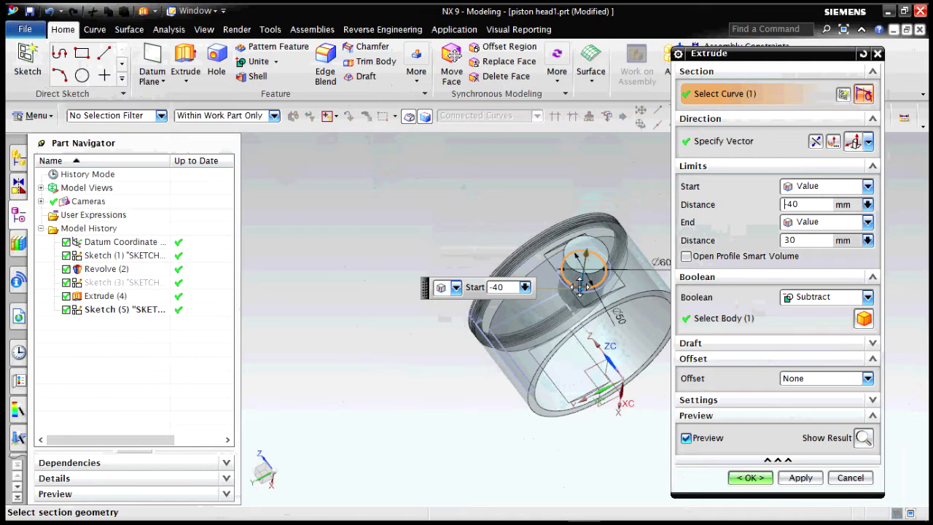
click(769, 322)
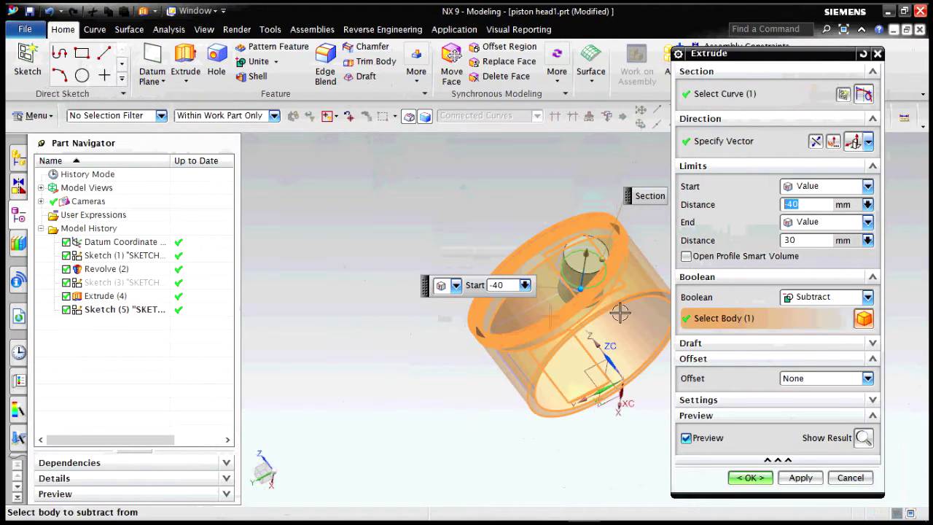
click(753, 478)
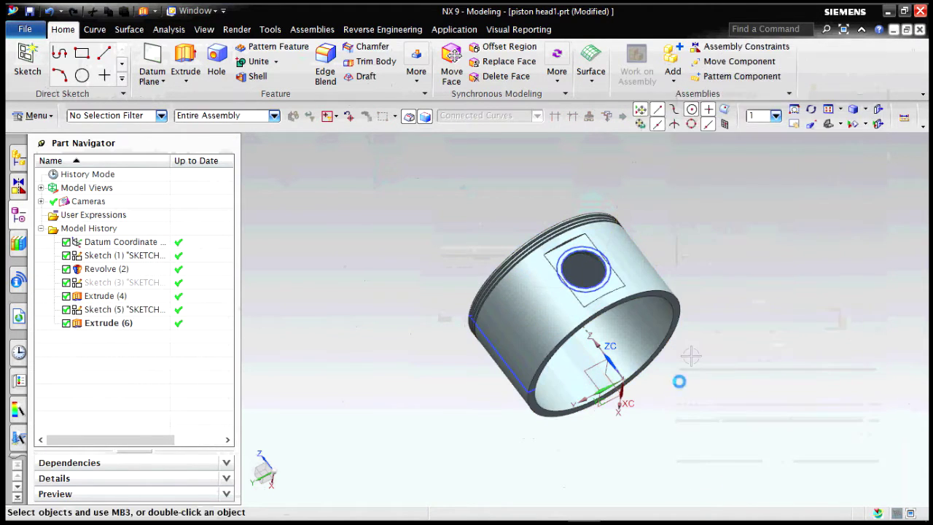
Set up an Extrude of the ring between the 50 mm and 60 mm circles, with Boolean set to Unite with the piston body.
mouse_move(744, 292)
middle_down()
mouse_move(733, 322)
mouse_move(751, 293)
middle_up()
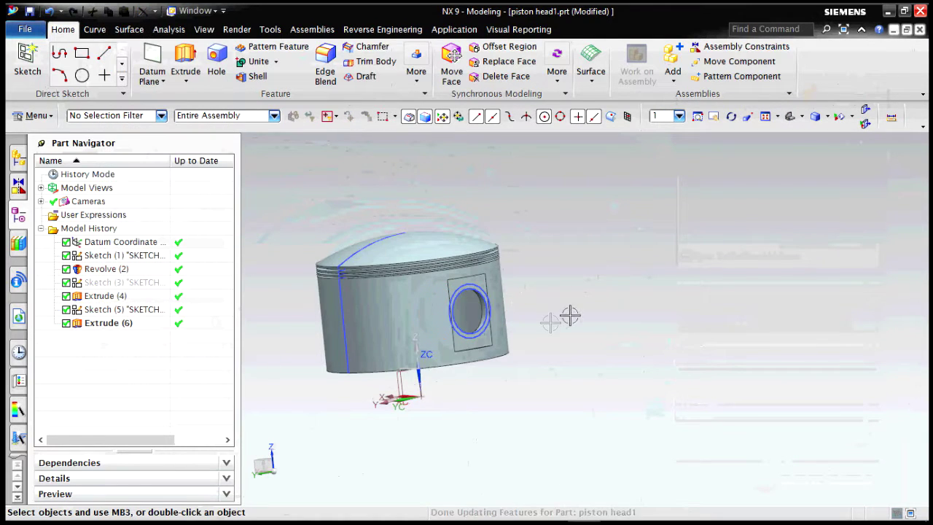
mouse_move(564, 316)
middle_down()
mouse_move(590, 312)
mouse_move(566, 293)
mouse_move(573, 301)
middle_up()
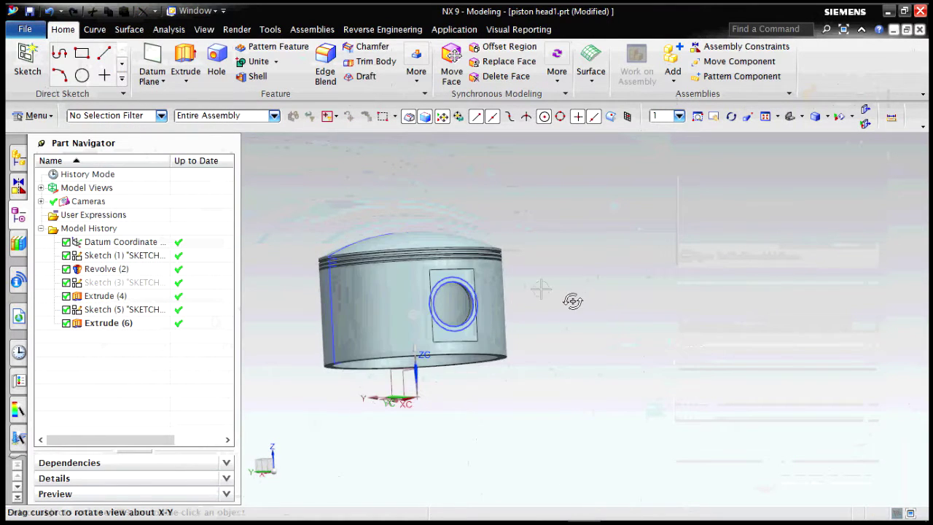
click(190, 60)
click(466, 278)
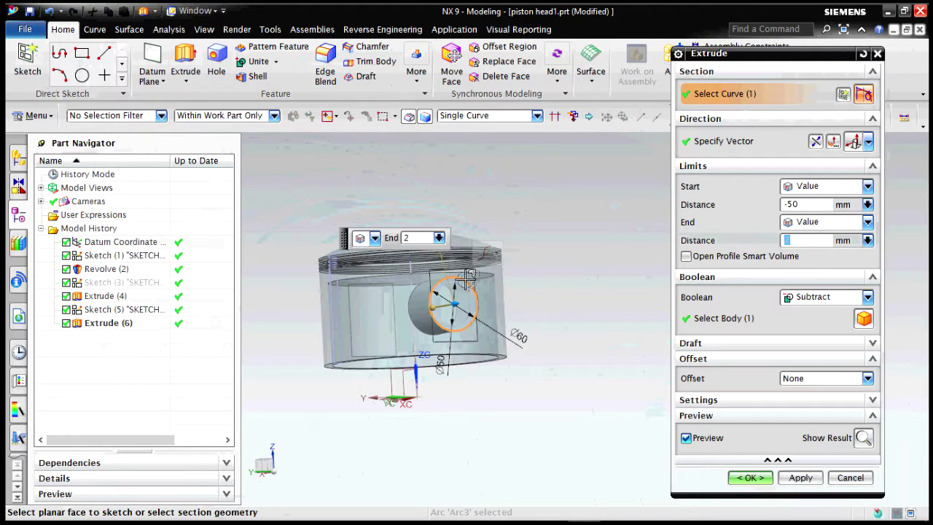
click(441, 293)
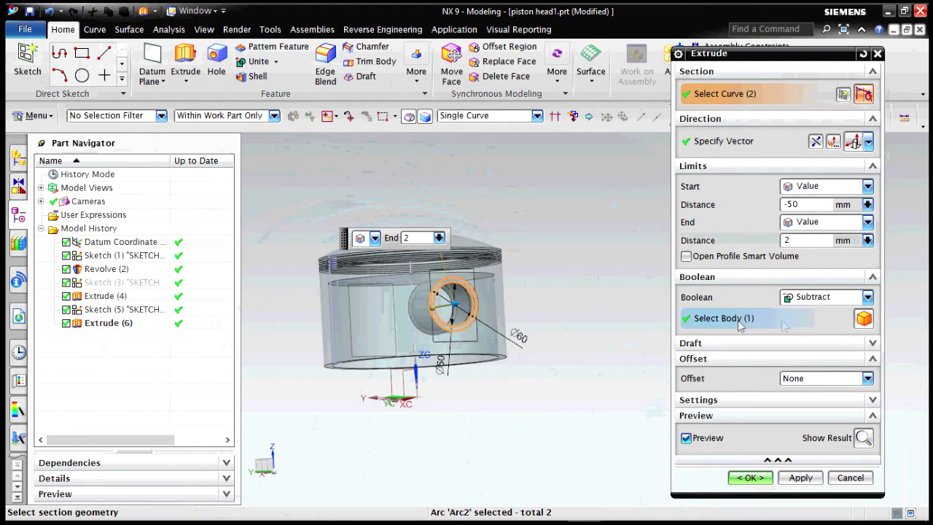
click(867, 296)
click(802, 325)
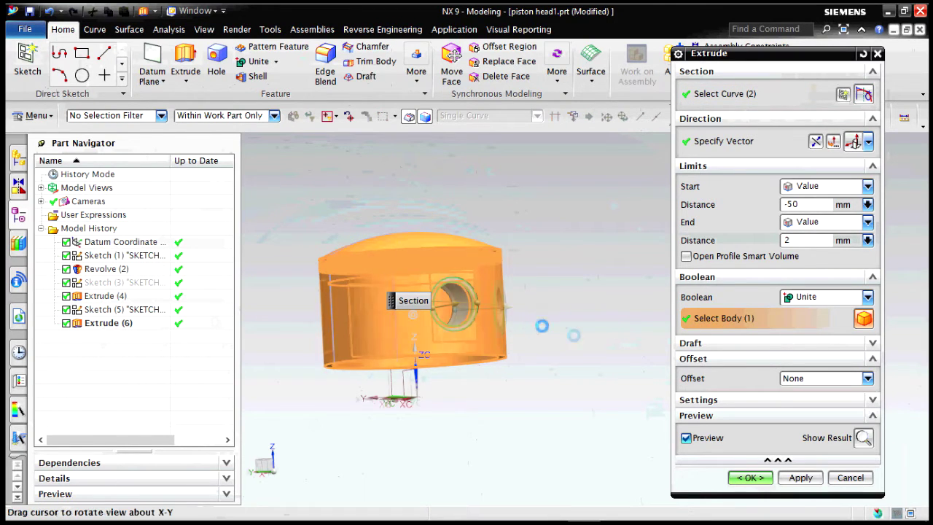
middle_drag(574, 335, 577, 334)
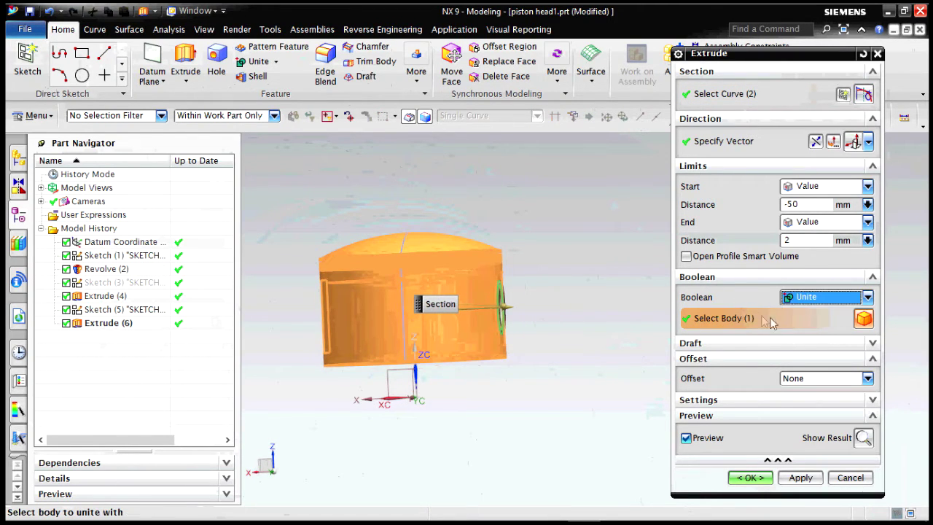
Set the ring extrusion's start to -55 mm and its end to 2 mm, and create the pin boss.
scroll(505, 286, up, 5)
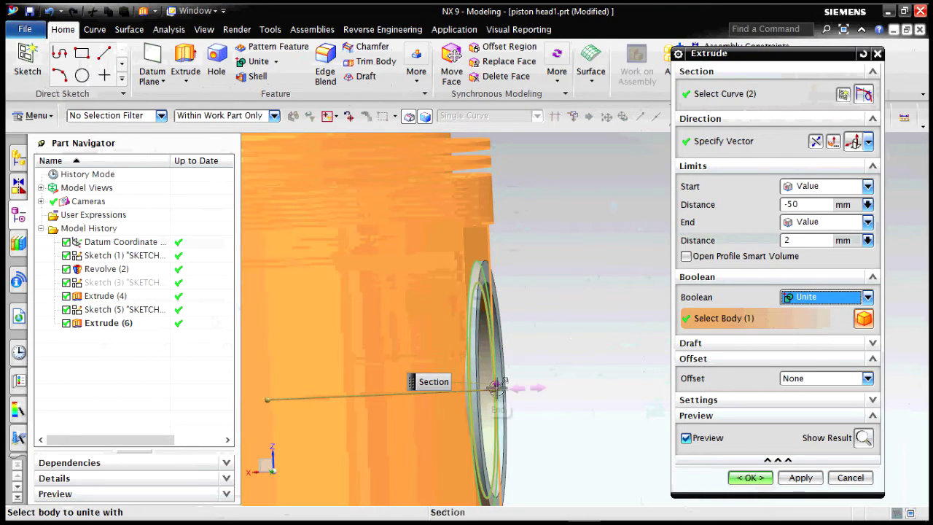
drag(498, 392, 497, 394)
scroll(589, 408, down, 5)
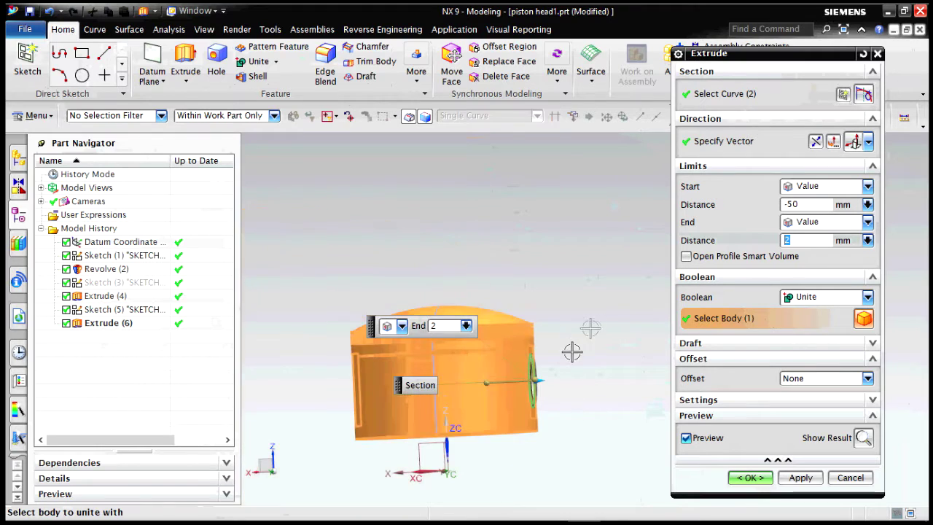
middle_drag(591, 327, 593, 283)
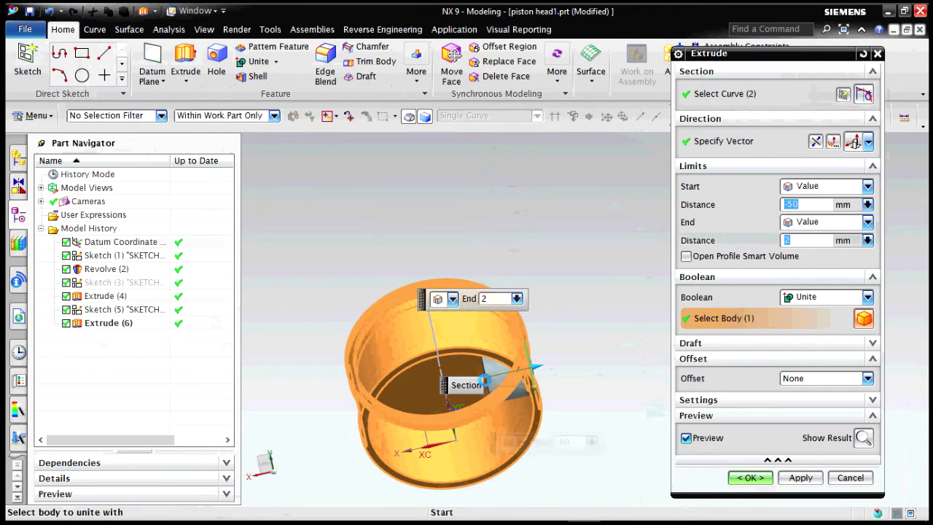
click(485, 380)
drag(484, 380, 525, 371)
click(770, 483)
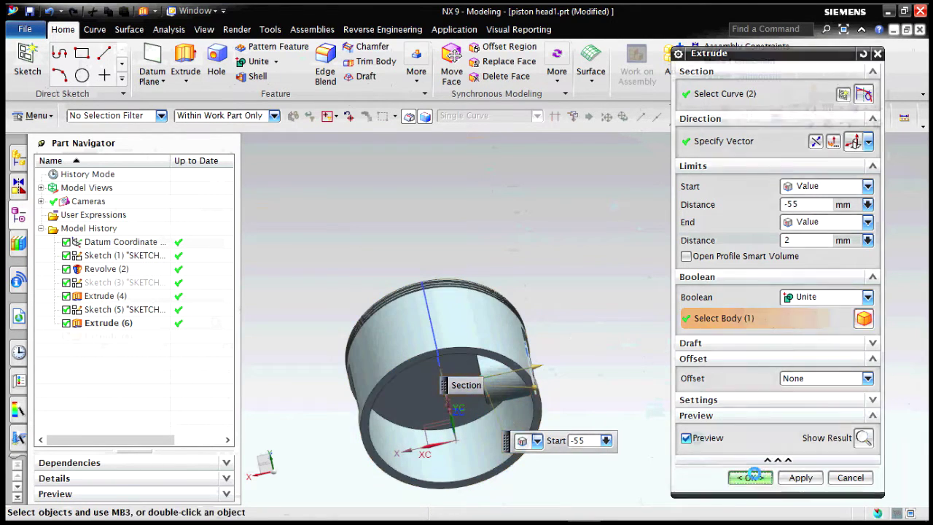
Mirror the pin hole and pin boss extrusions about the YZ datum plane to the opposite side of the skirt.
middle_drag(654, 348, 631, 385)
scroll(527, 358, up, 4)
scroll(691, 351, down, 3)
scroll(558, 260, down, 4)
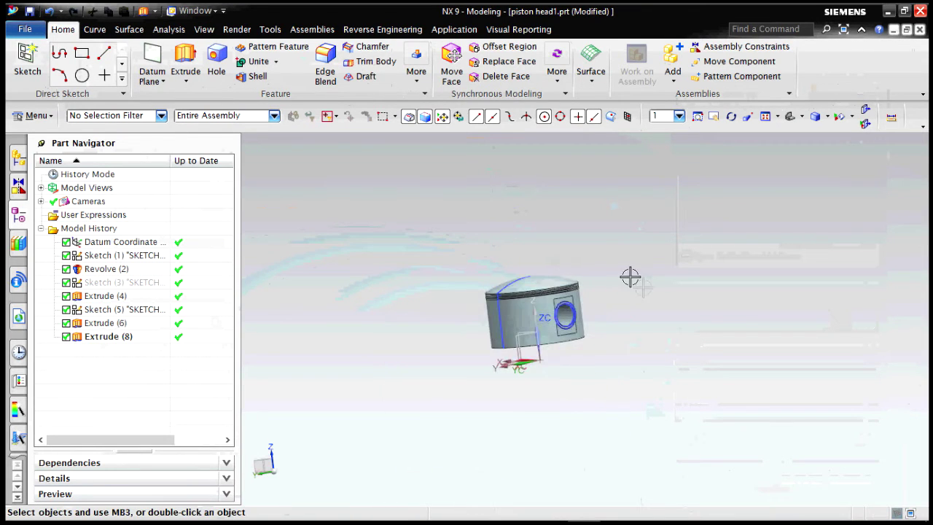
mouse_move(631, 277)
middle_down()
mouse_move(669, 232)
mouse_move(642, 280)
middle_up()
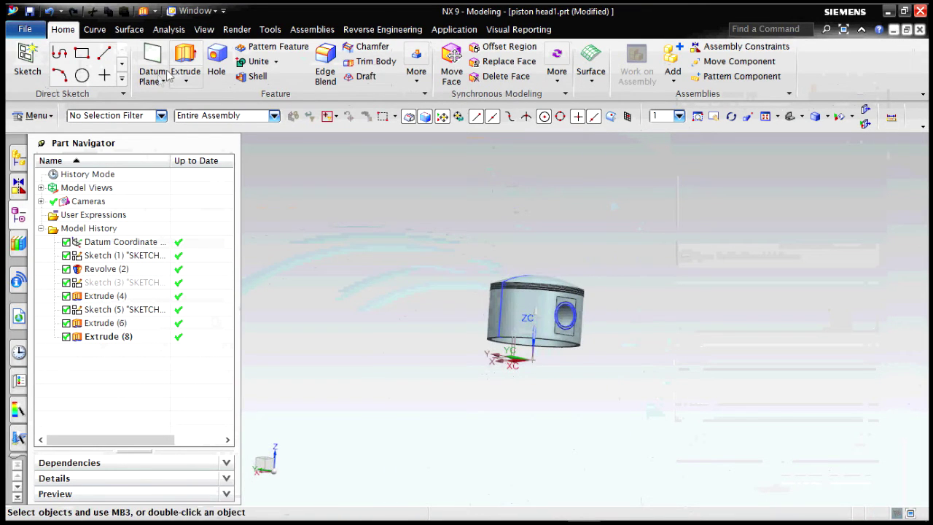
click(520, 161)
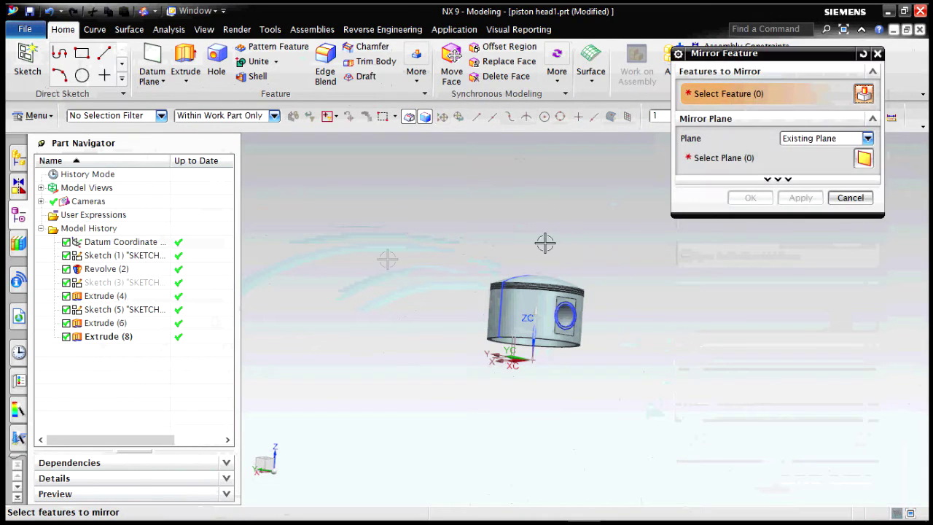
click(137, 338)
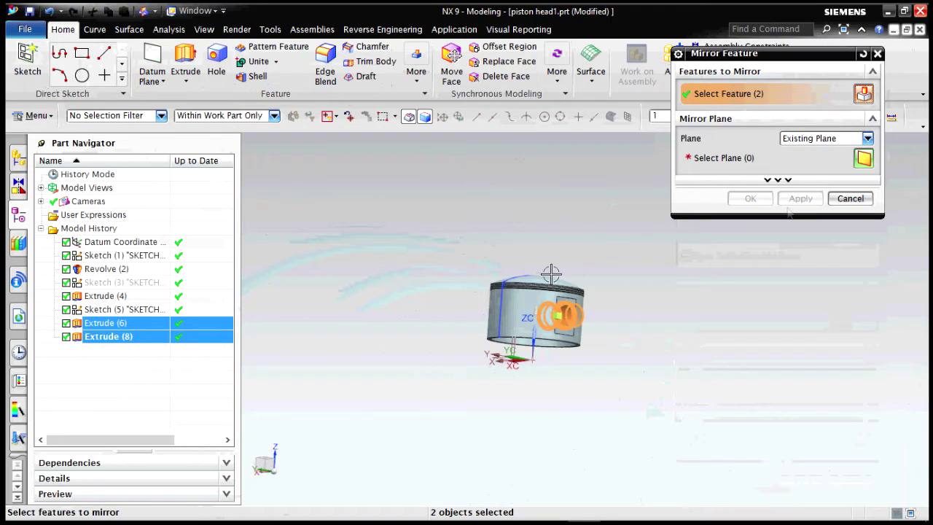
click(752, 161)
scroll(548, 358, up, 7)
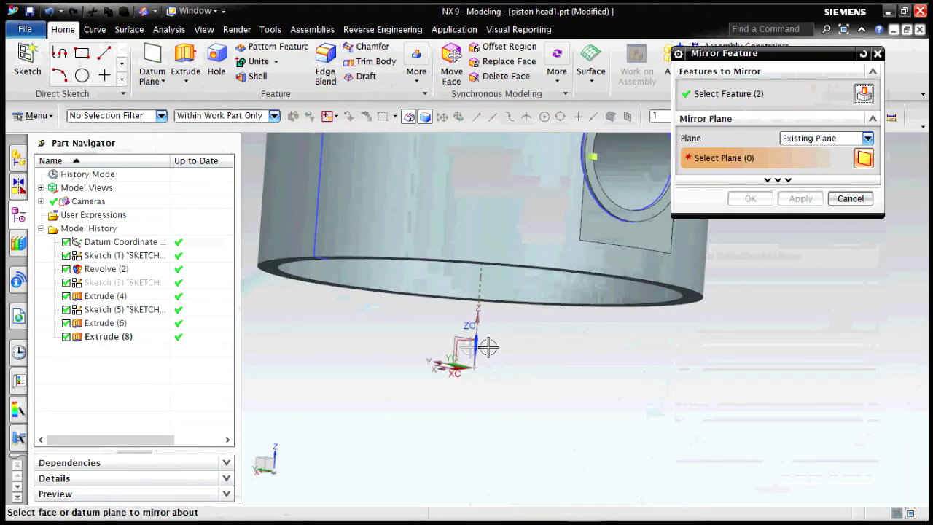
click(454, 333)
middle_drag(500, 339, 511, 369)
click(750, 198)
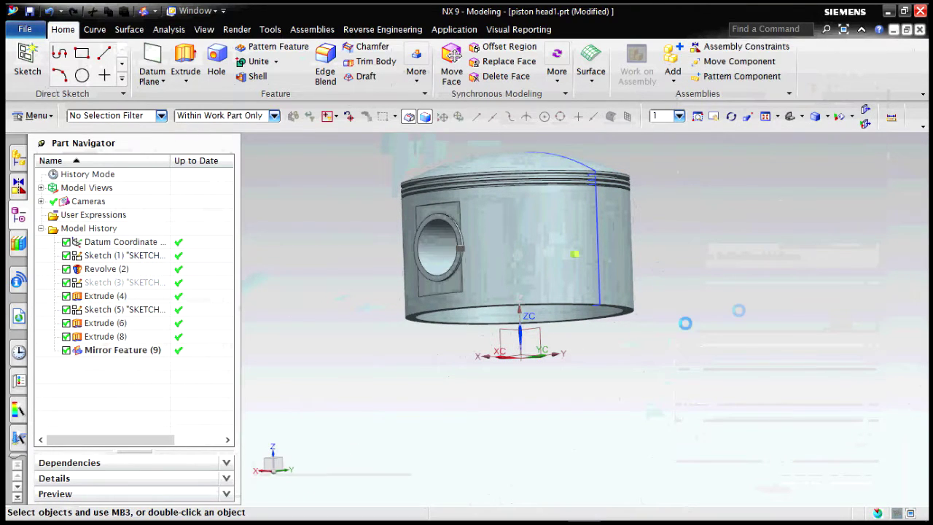
Create a new sketch on the YZ datum plane, looking straight at the pin hole.
middle_drag(728, 267, 692, 277)
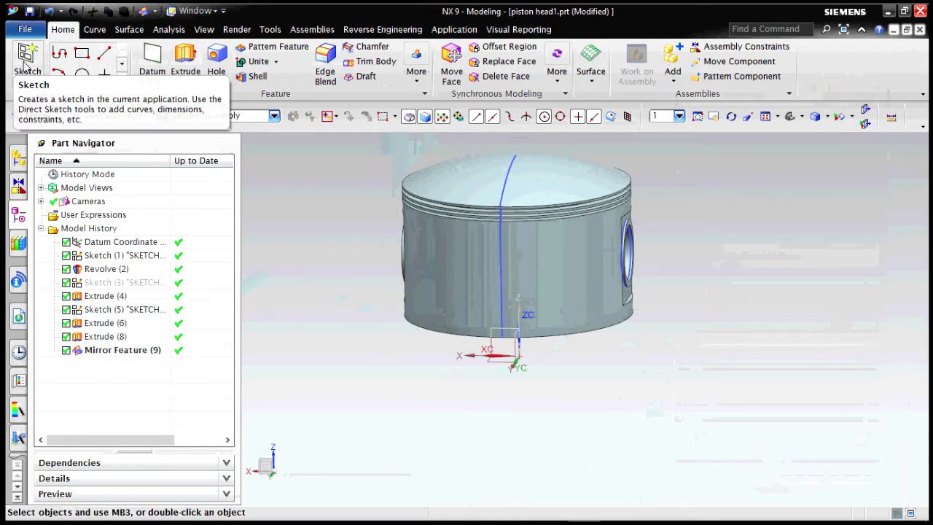
mouse_move(391, 336)
middle_down()
mouse_move(411, 335)
mouse_move(406, 286)
mouse_move(401, 298)
mouse_move(469, 327)
mouse_move(452, 309)
mouse_move(474, 328)
middle_up()
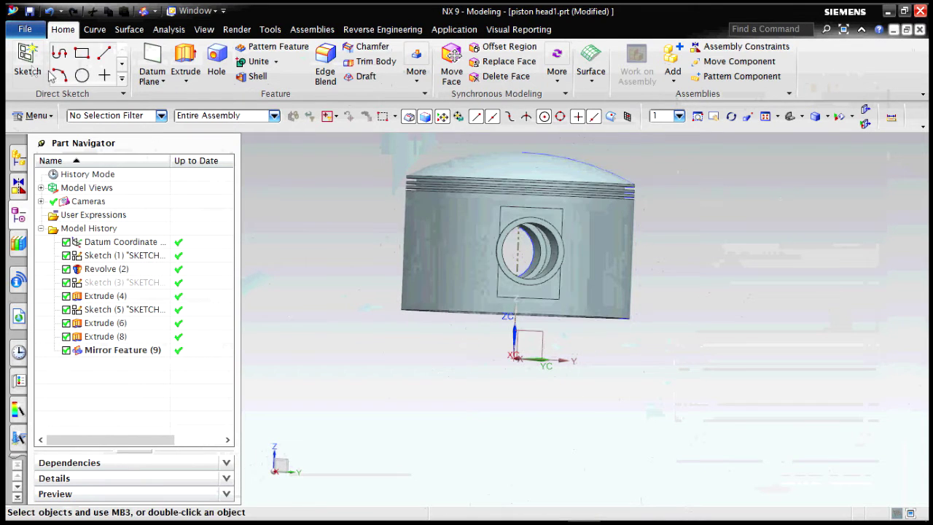
click(27, 65)
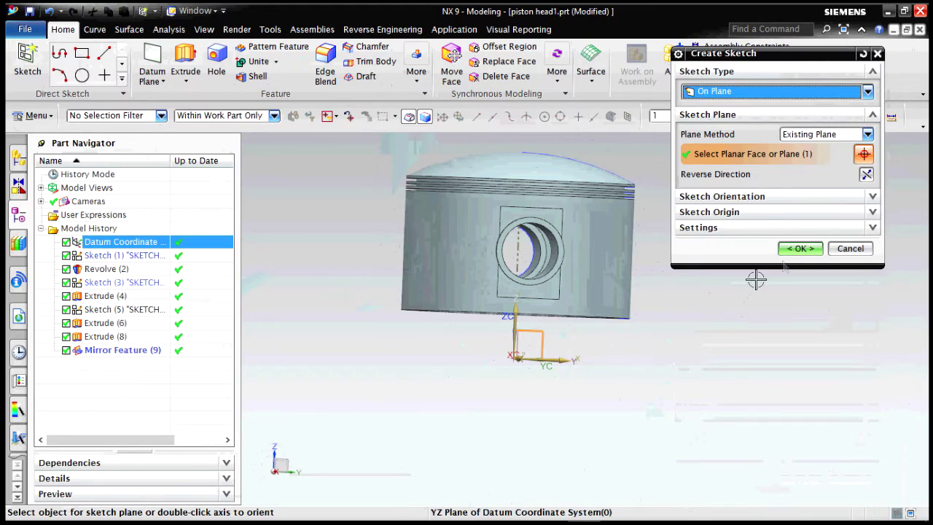
click(799, 249)
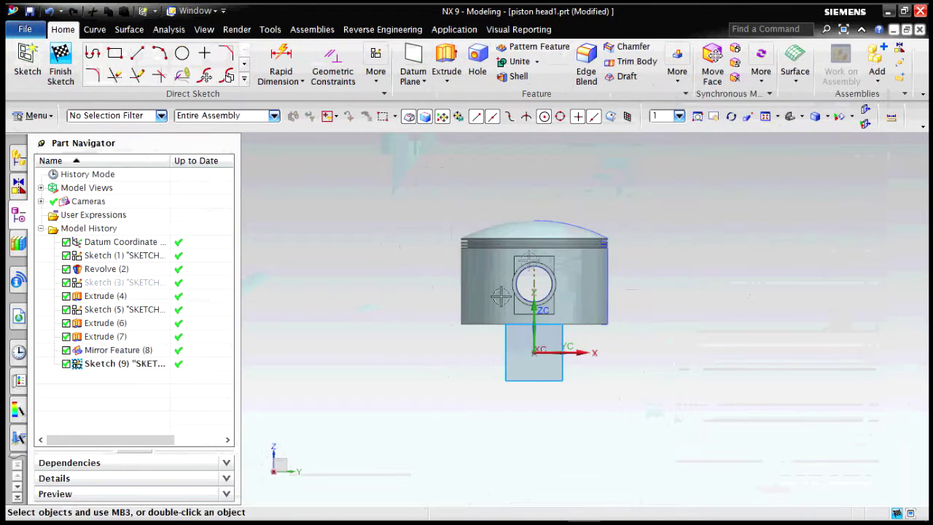
scroll(536, 259, up, 2)
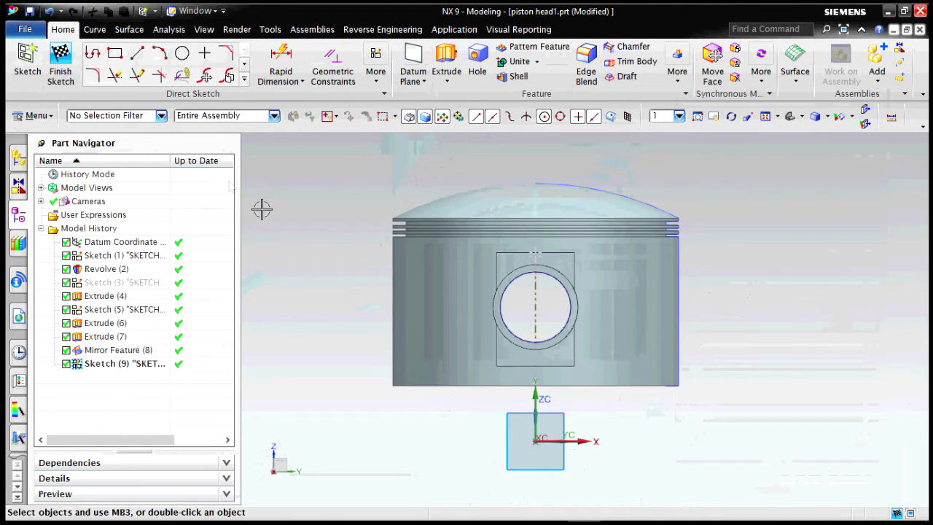
Start a degree 3 Through Points Studio Spline outside the skirt and place its first four points inward toward the skirt's lower edge.
click(160, 56)
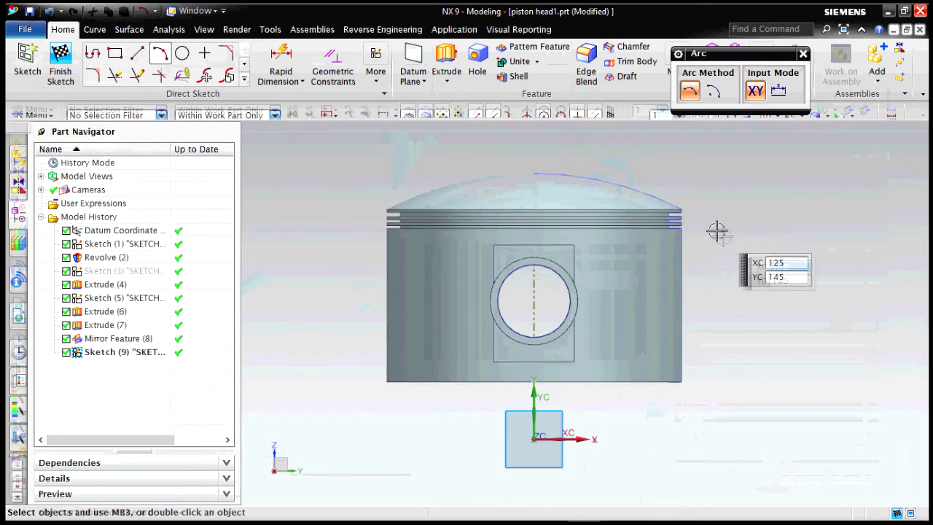
click(245, 64)
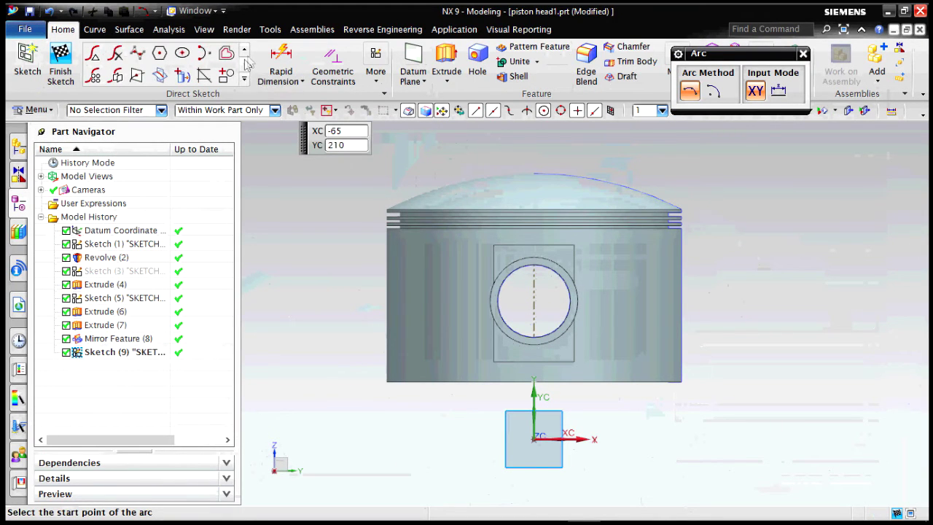
click(247, 50)
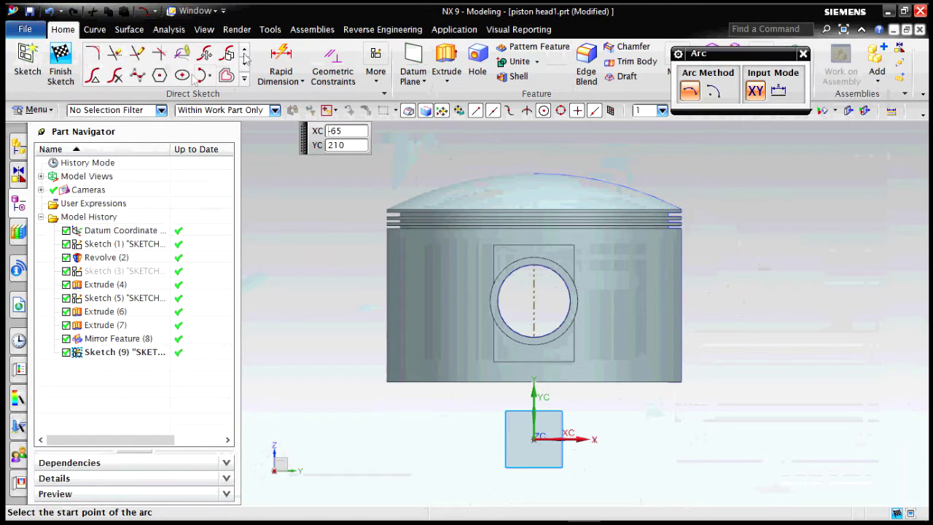
click(145, 76)
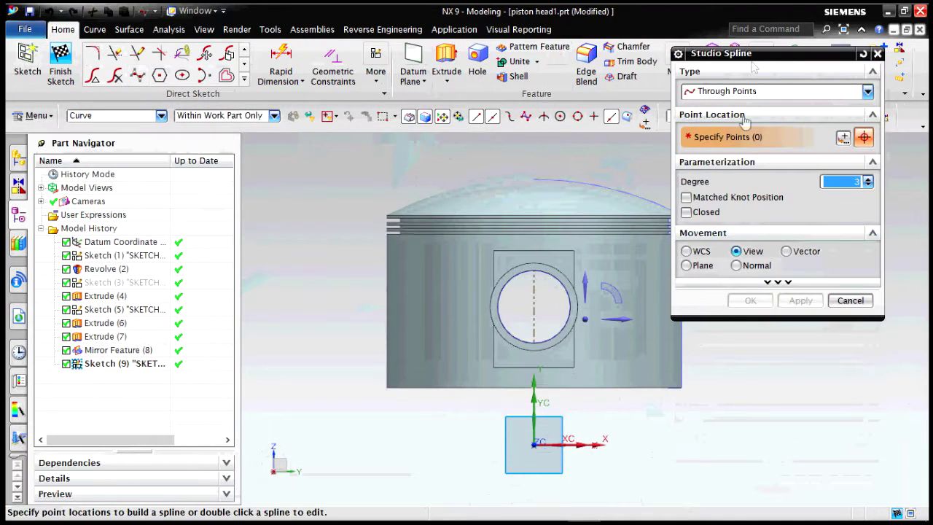
drag(761, 55, 192, 75)
click(726, 247)
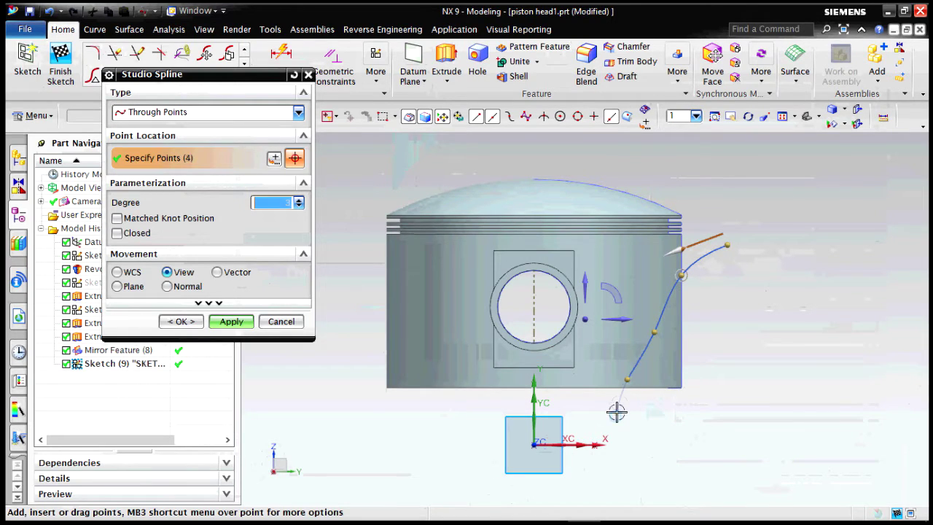
Add a fifth spline point below the skirt and reposition the earlier points so the curve sweeps across the skirt's lower corner.
drag(607, 386, 620, 386)
drag(655, 333, 645, 352)
drag(681, 274, 667, 336)
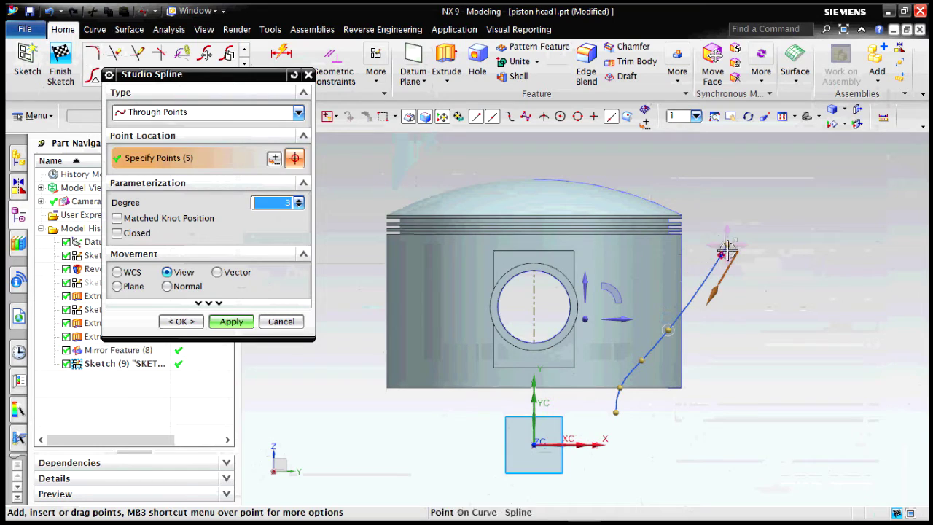
drag(726, 245, 685, 269)
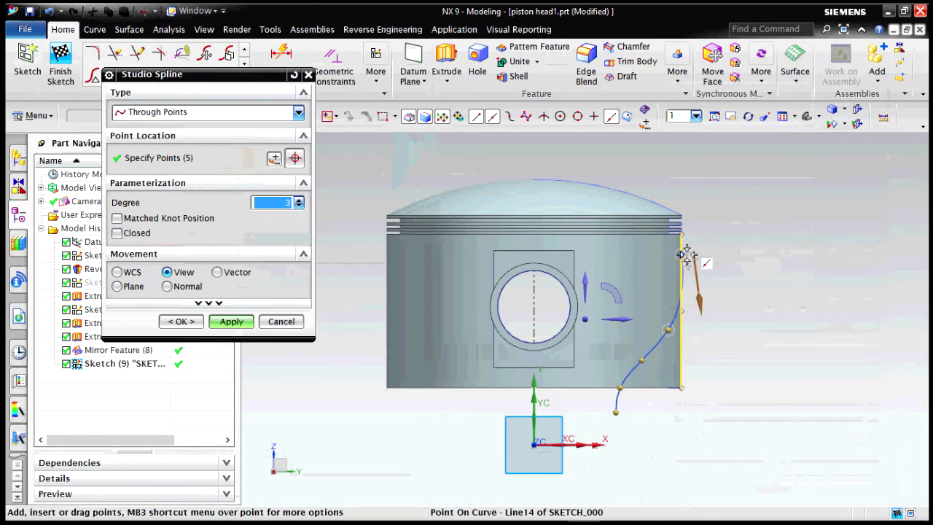
click(666, 330)
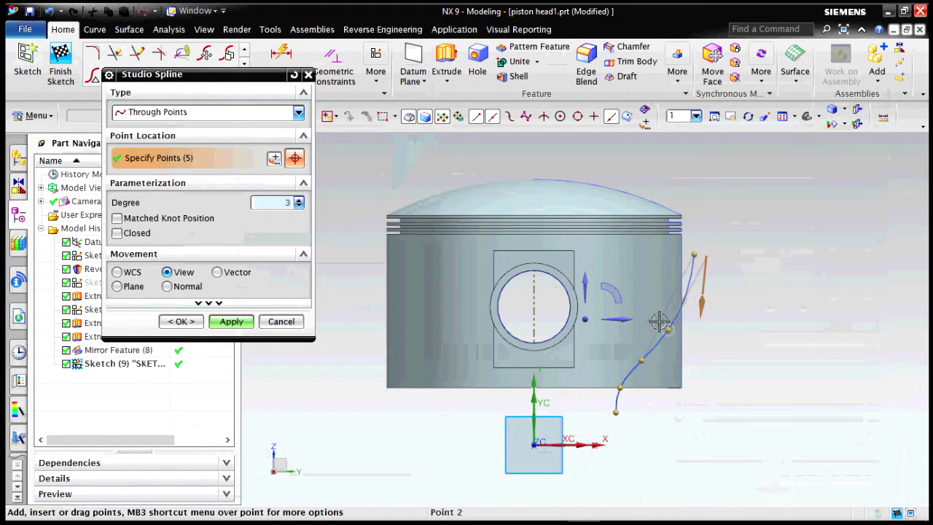
drag(659, 322, 658, 325)
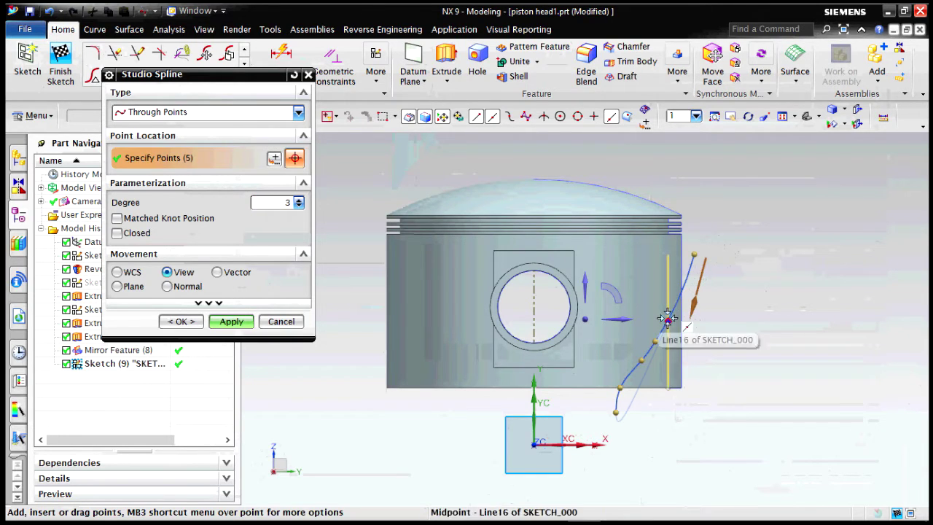
Extend the spline below and back up outside the skirt to nine points, and adjust its start point near the skirt edge.
click(668, 319)
drag(682, 353, 687, 380)
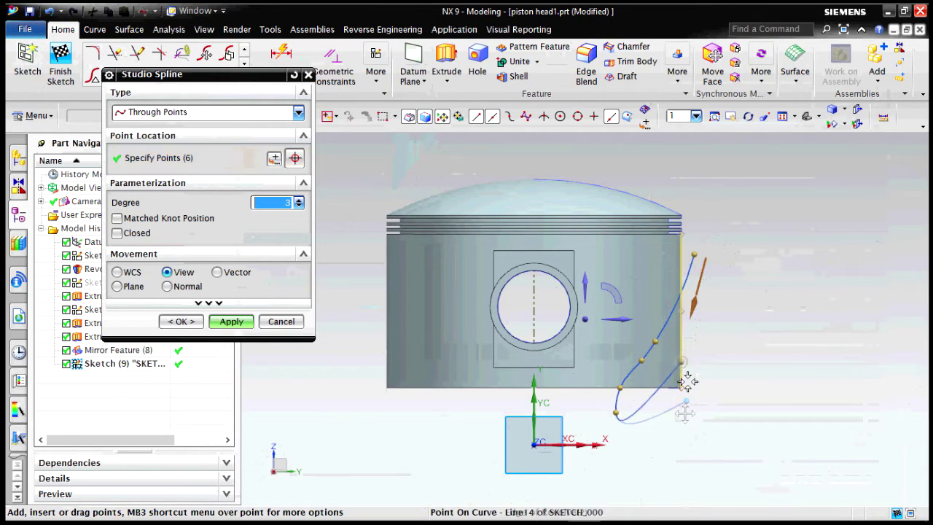
drag(722, 408, 723, 406)
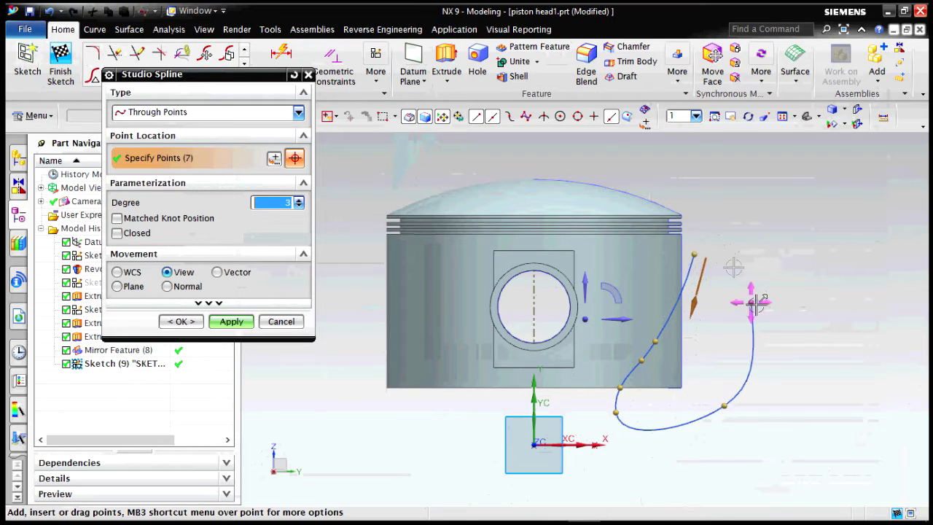
click(698, 253)
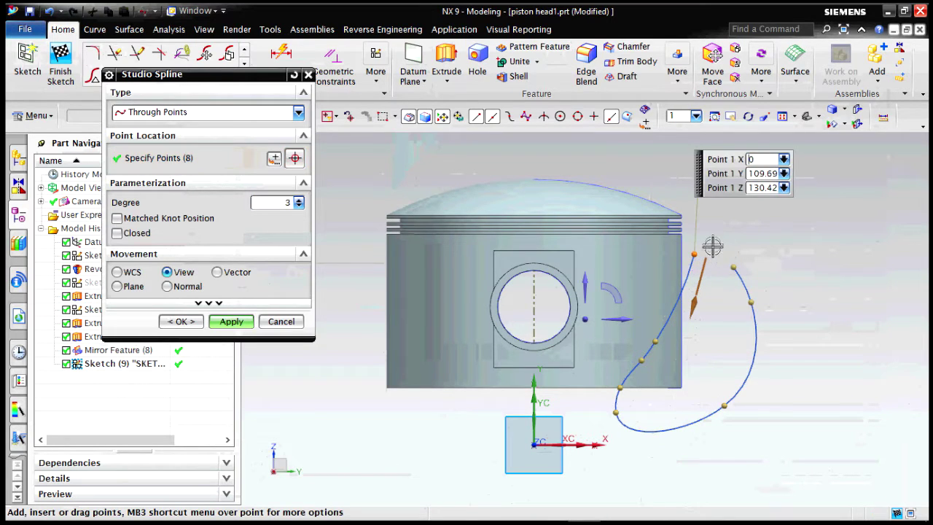
mouse_move(713, 246)
mouse_down()
mouse_move(698, 256)
mouse_move(708, 262)
mouse_up()
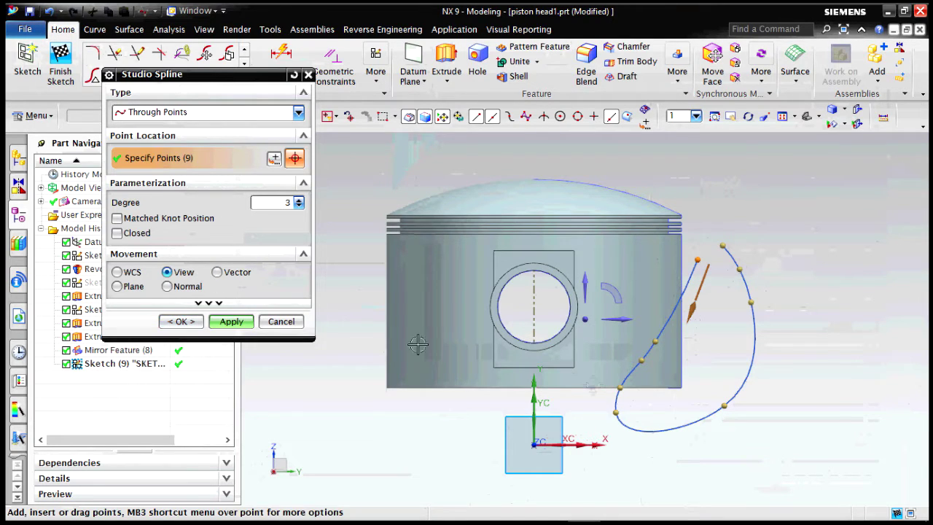
Fine-tune the spline's lower inner points and its start point just outside the skirt edge, and create the spline.
drag(619, 388, 611, 396)
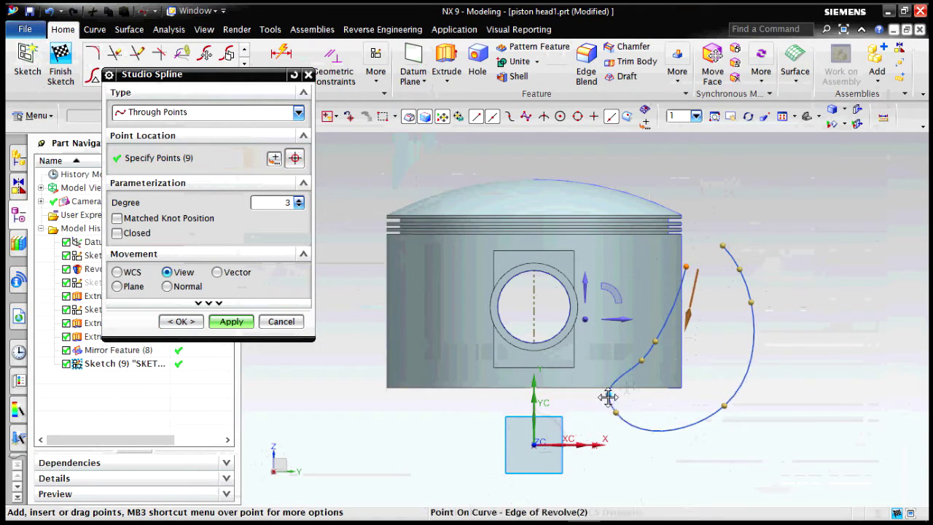
drag(642, 360, 637, 358)
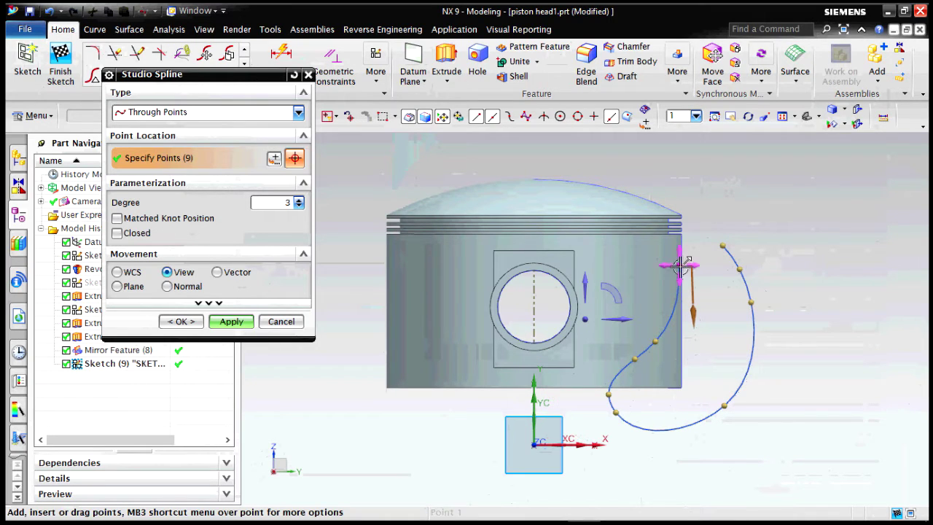
mouse_move(680, 266)
mouse_down()
mouse_move(692, 259)
mouse_move(688, 249)
mouse_up()
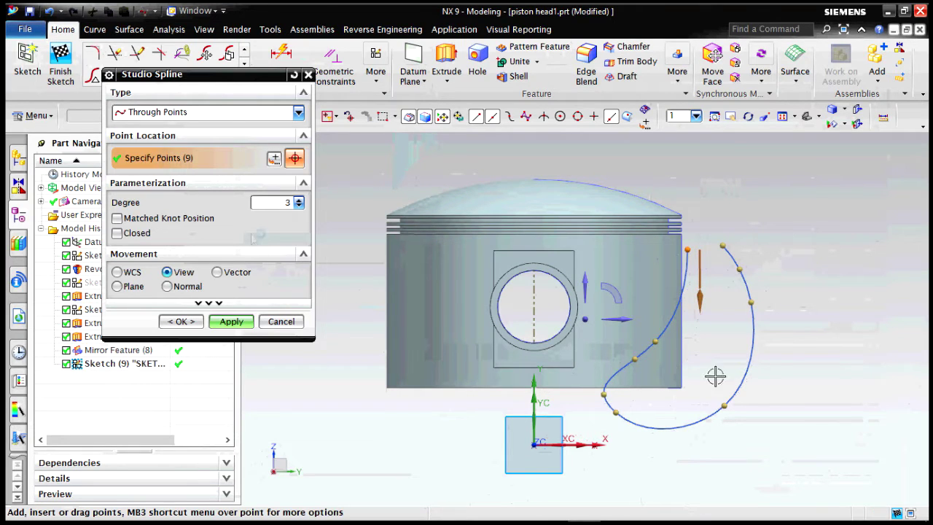
click(221, 322)
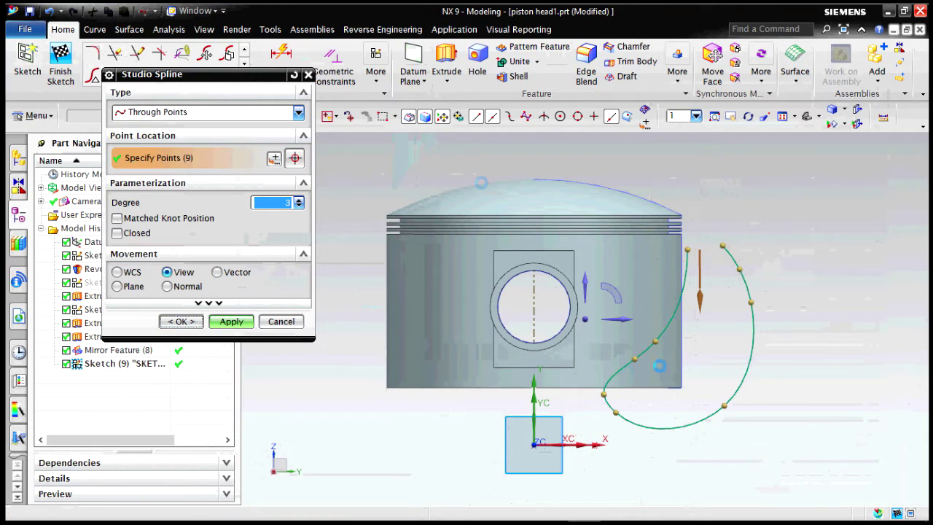
click(309, 75)
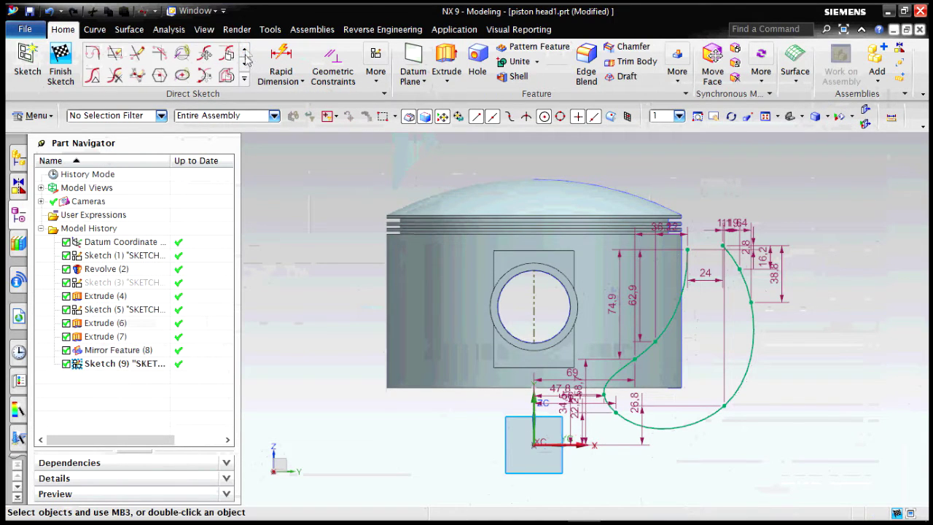
Close the profile with a line from the spline's start point to its end point.
click(137, 53)
scroll(685, 251, up, 4)
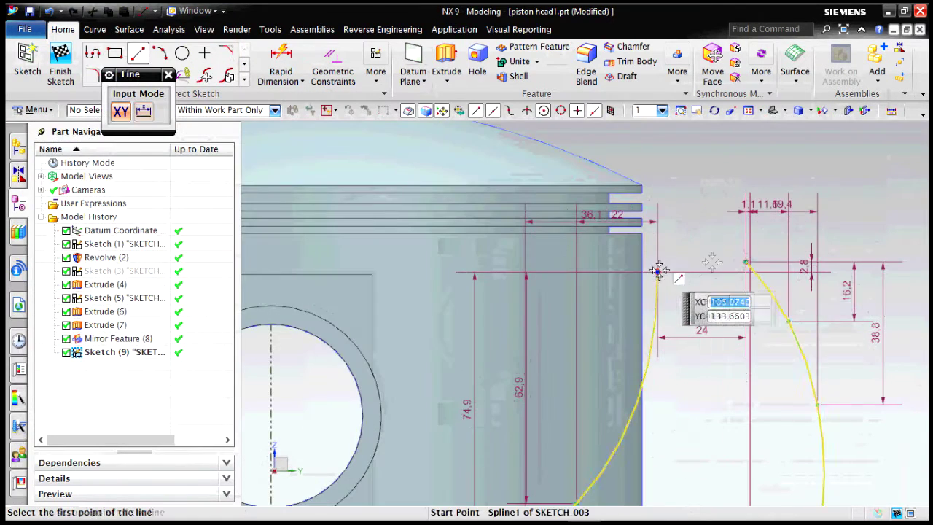
click(658, 272)
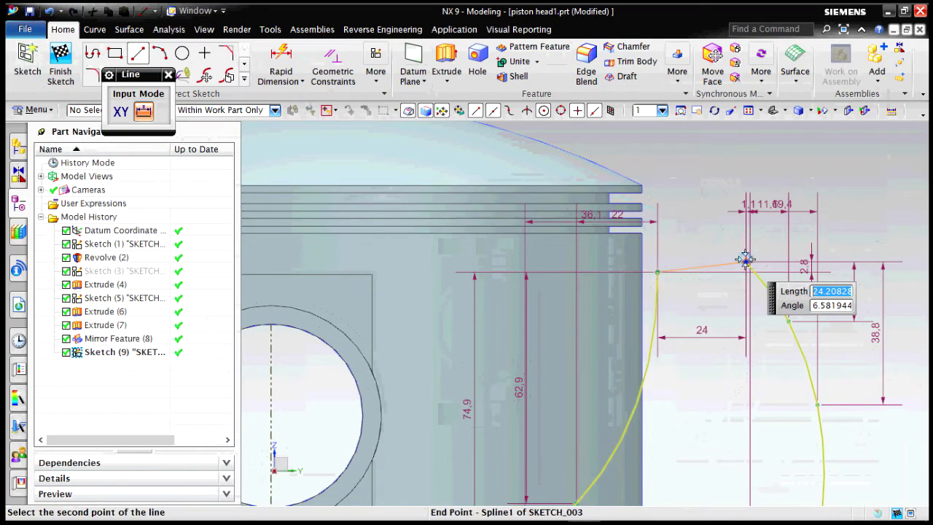
click(745, 261)
scroll(671, 255, down, 4)
mouse_move(790, 380)
middle_down()
mouse_move(752, 338)
mouse_move(768, 306)
mouse_move(765, 374)
mouse_move(765, 363)
middle_up()
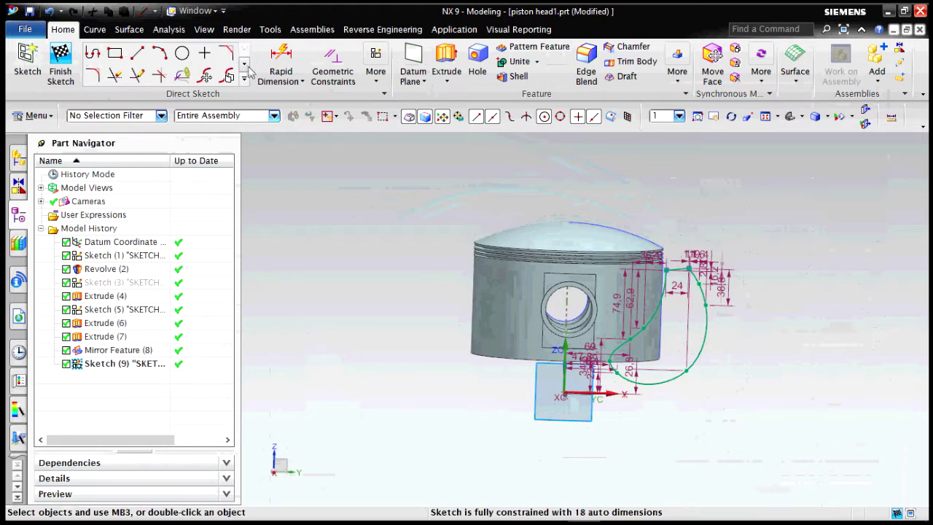
Mirror the spline and closing line about the sketch's vertical axis, and finish the sketch.
click(244, 64)
click(114, 76)
click(704, 327)
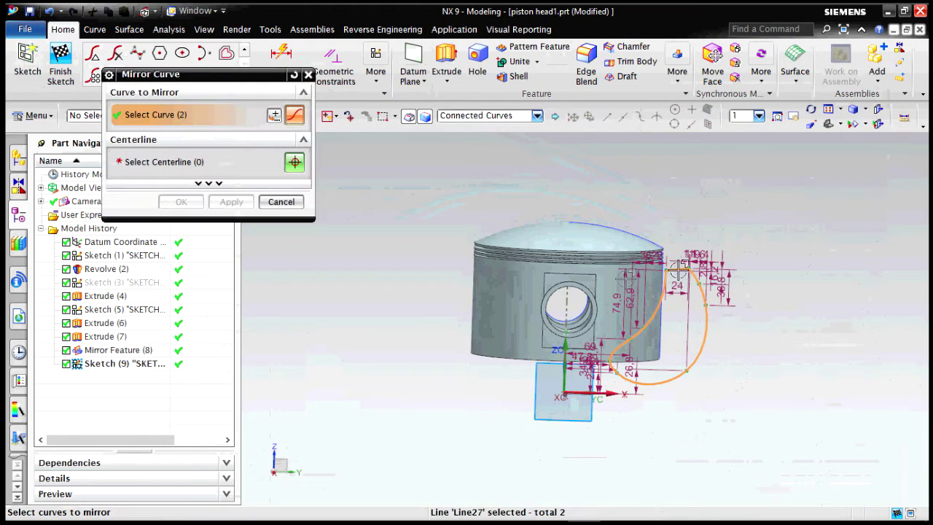
click(211, 162)
scroll(553, 365, up, 5)
click(595, 410)
scroll(595, 410, down, 5)
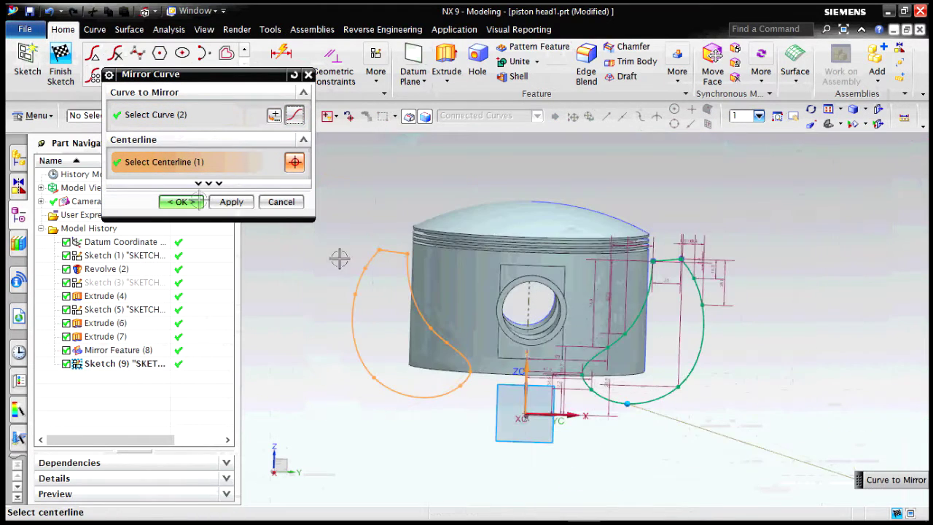
click(182, 202)
click(75, 77)
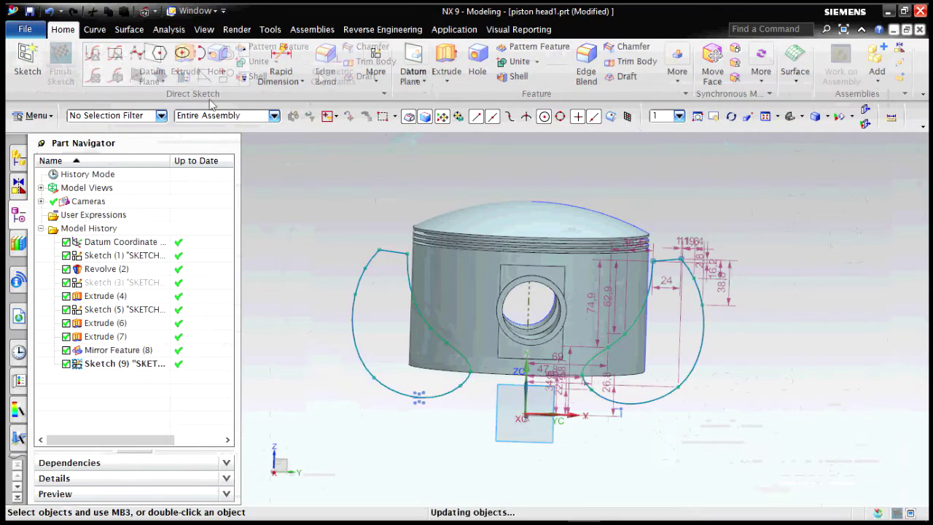
Set up an Extrude of both closed spline profiles as Connected Curves, with Boolean set to Subtract from the piston body.
click(185, 62)
click(256, 318)
click(240, 356)
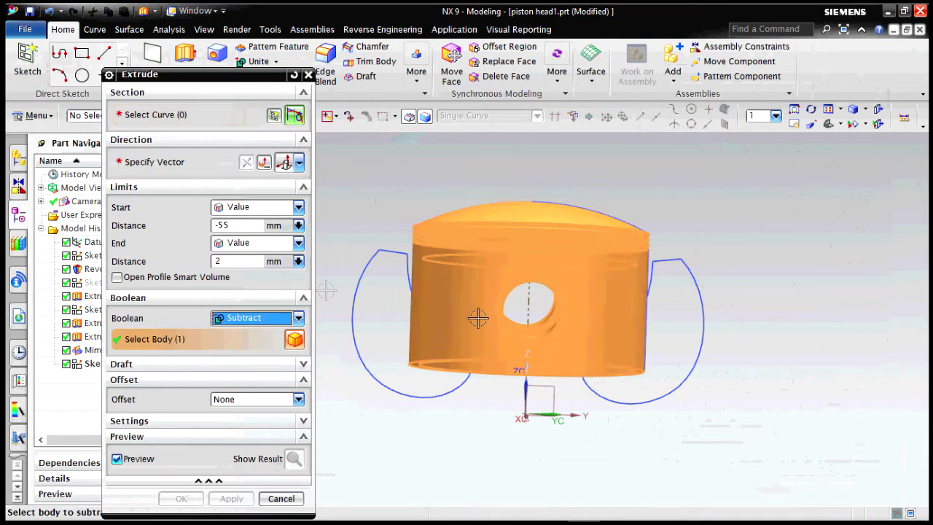
click(696, 291)
click(669, 259)
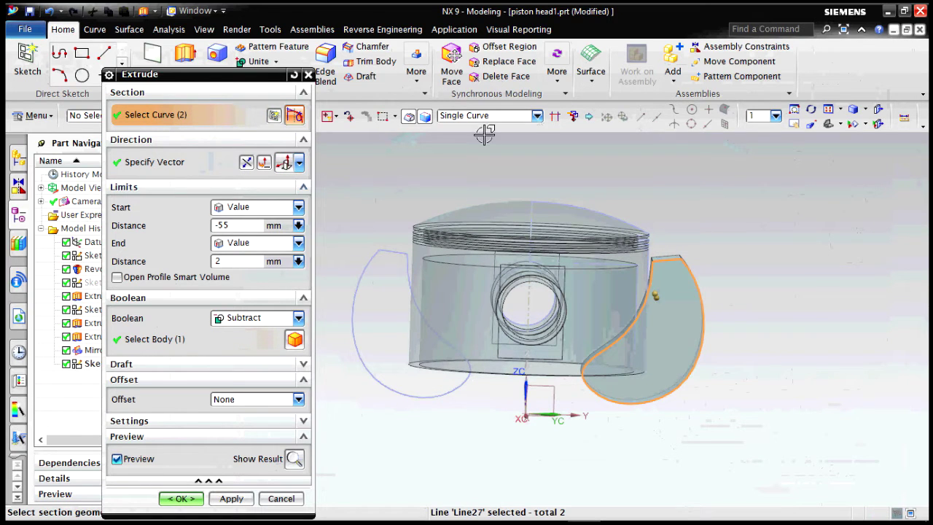
click(488, 115)
click(478, 140)
click(395, 251)
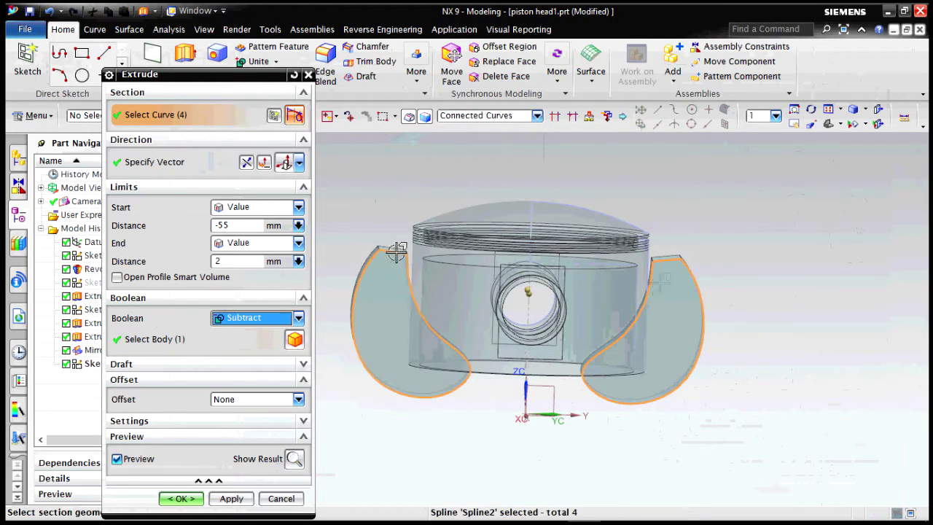
Extend the subtracting extrude limits to a start of -205 mm and an end of 120 mm, and create the skirt cutouts.
middle_drag(778, 317, 749, 315)
click(233, 338)
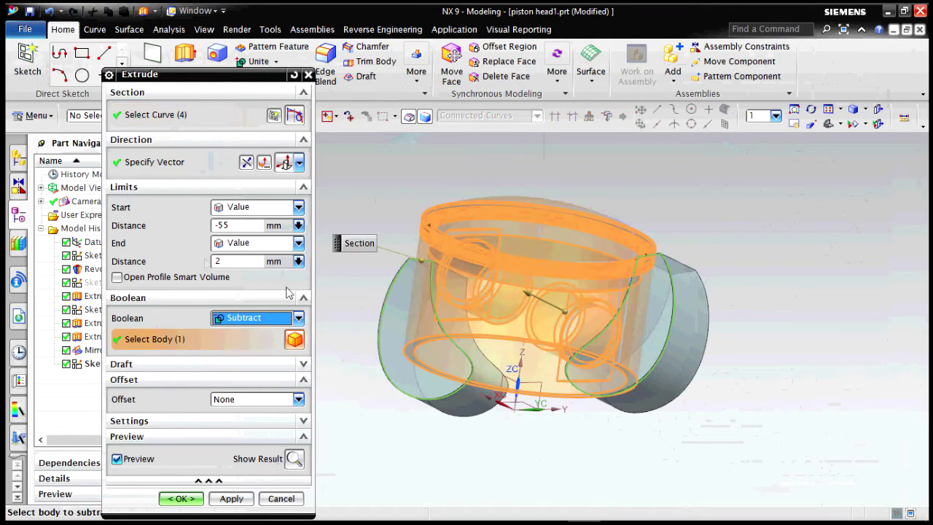
click(161, 165)
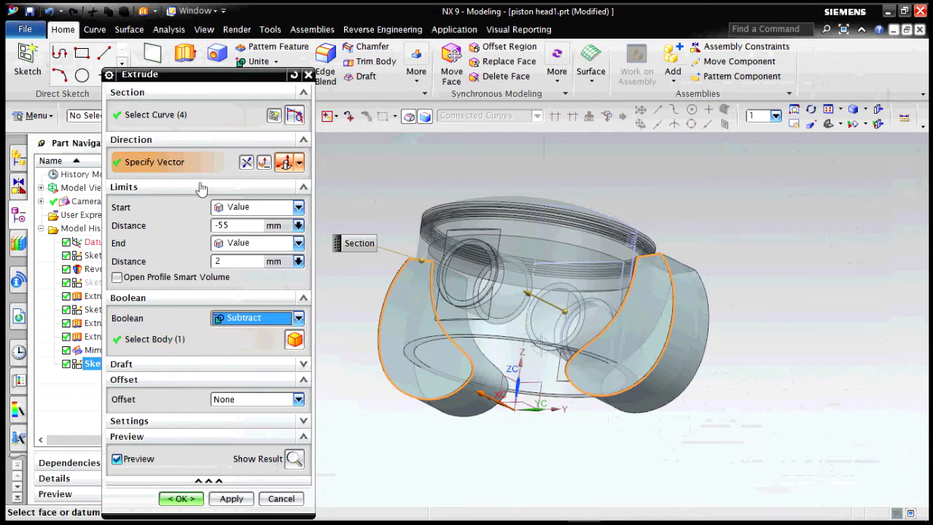
click(198, 117)
click(240, 226)
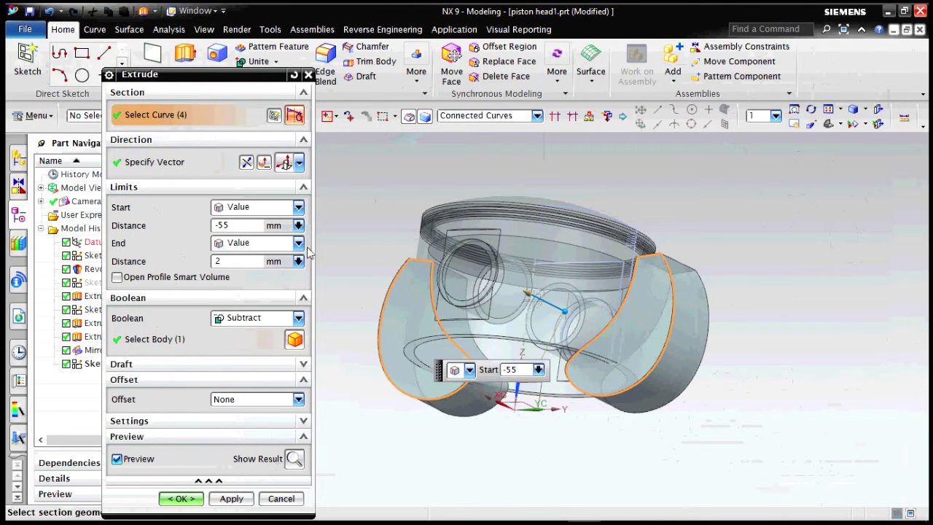
middle_drag(751, 344, 710, 382)
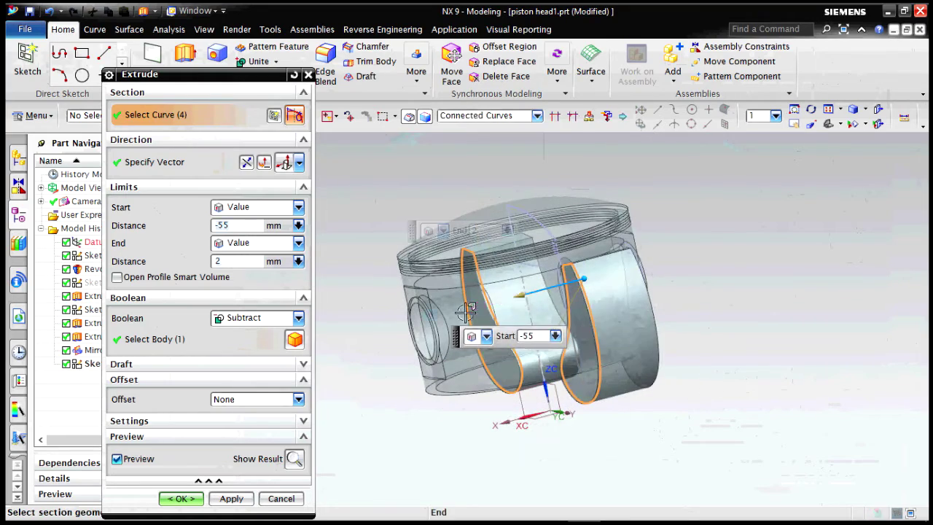
drag(521, 294, 390, 322)
drag(586, 280, 755, 257)
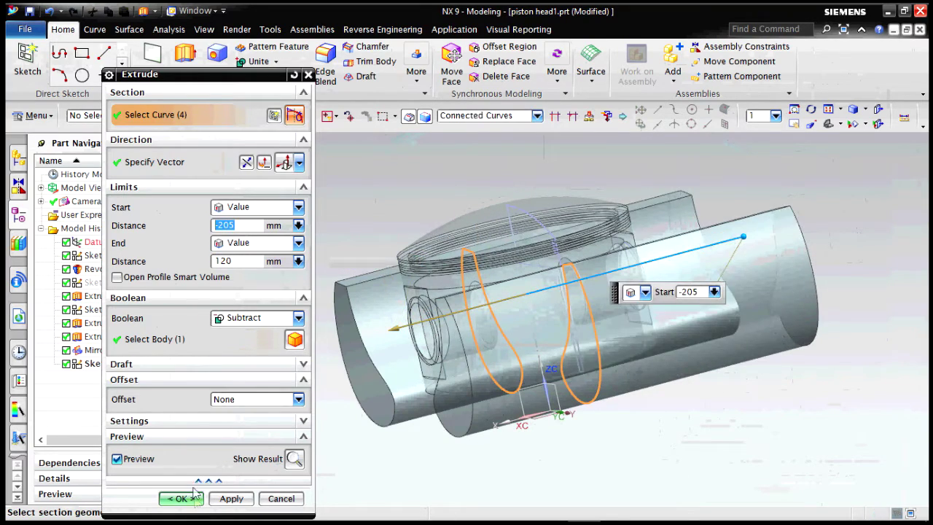
click(195, 498)
middle_click(456, 423)
Hide the spline cutout sketch, Sketch (5) and the revolve profile Sketch (1) so only the piston body is displayed.
middle_drag(806, 389, 789, 303)
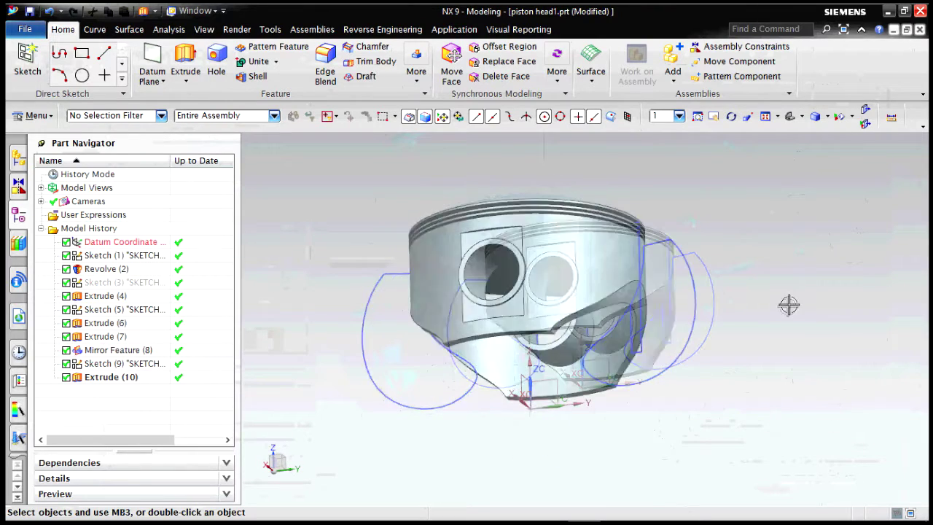
click(110, 363)
right_click(109, 363)
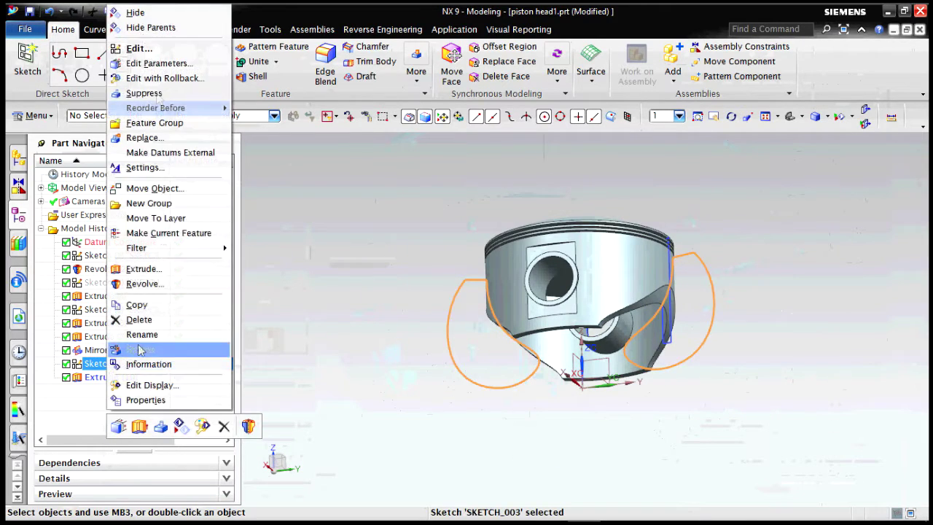
click(138, 12)
middle_drag(773, 292, 641, 317)
click(138, 296)
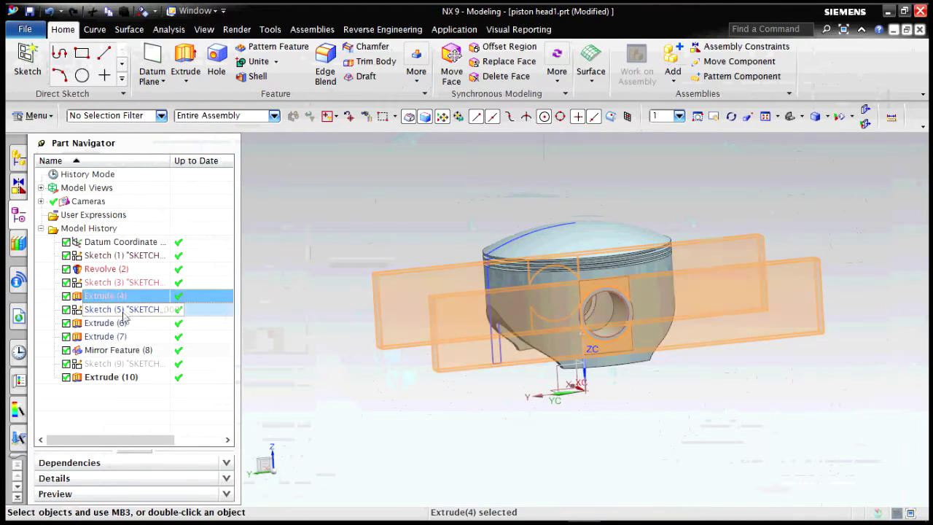
right_click(121, 309)
click(142, 13)
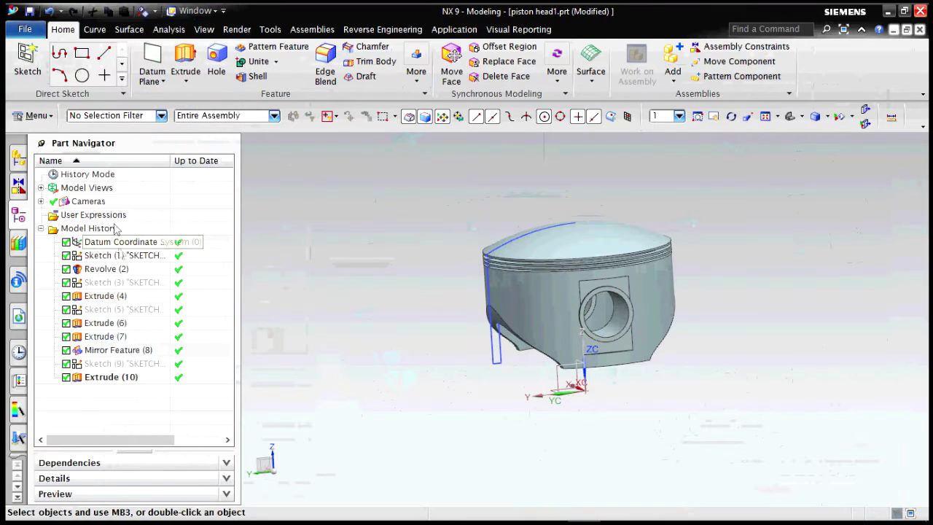
click(121, 255)
right_click(120, 255)
click(146, 125)
middle_drag(685, 335, 710, 365)
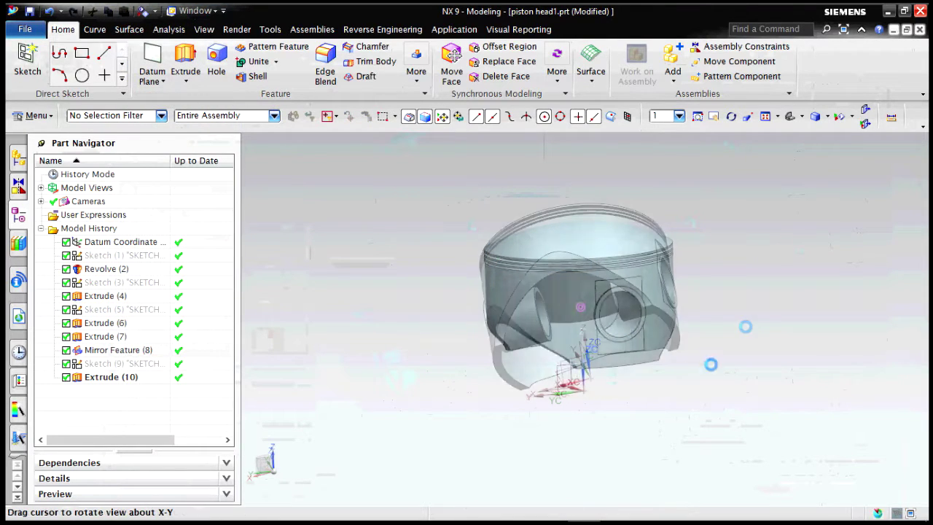
middle_drag(745, 325, 685, 317)
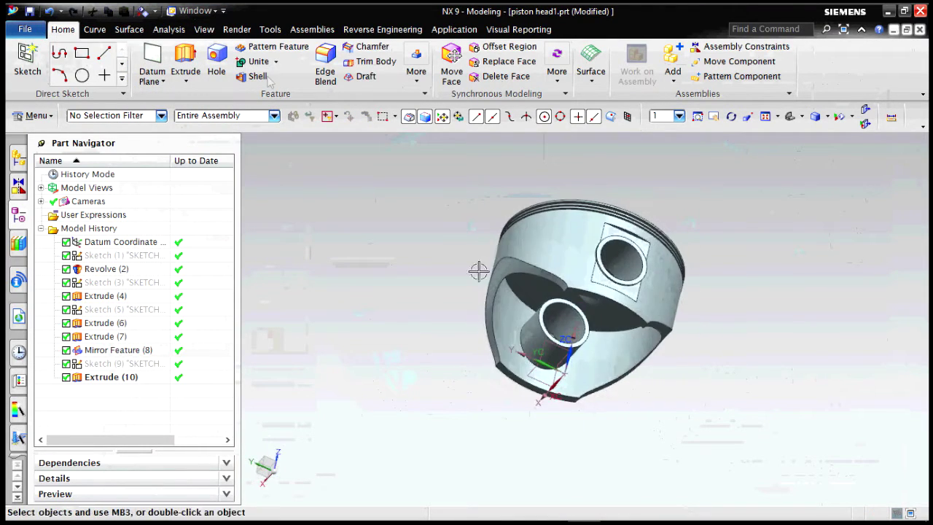
Set up a 19 mm circular Edge Blend on the first two sharp corner edges along the curved skirt cutouts.
key(b)
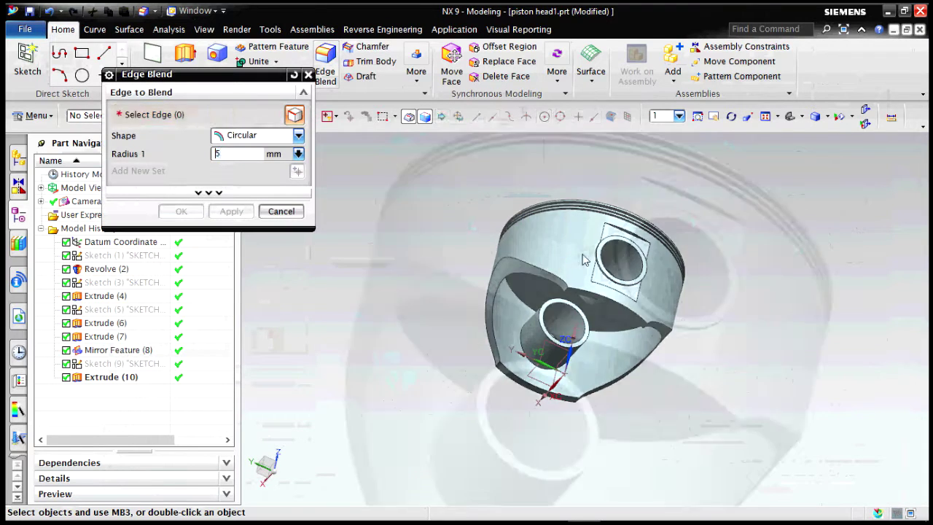
scroll(569, 269, up, 5)
click(539, 363)
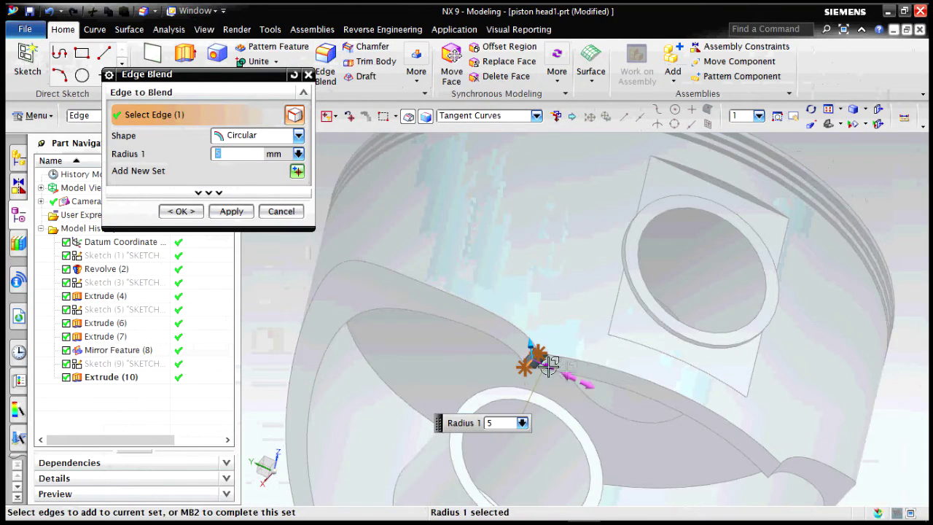
drag(548, 367, 581, 378)
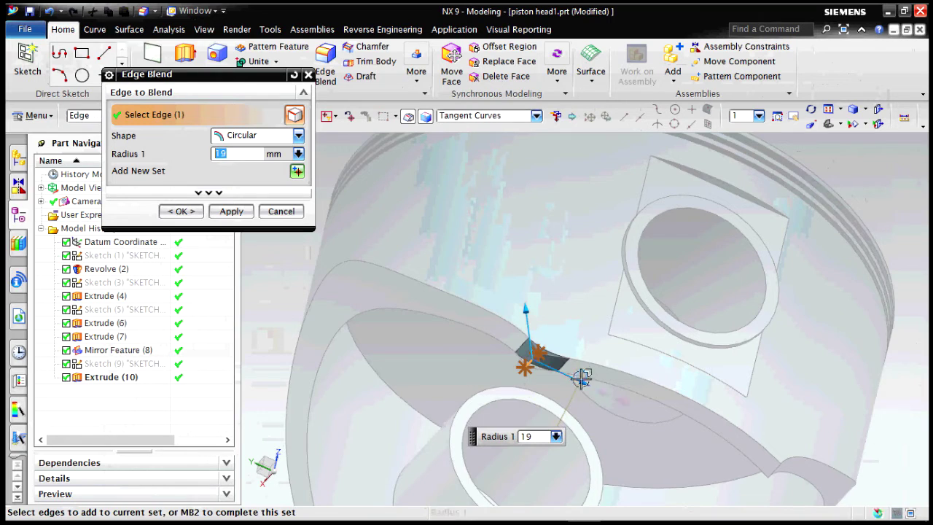
scroll(774, 468, up, 5)
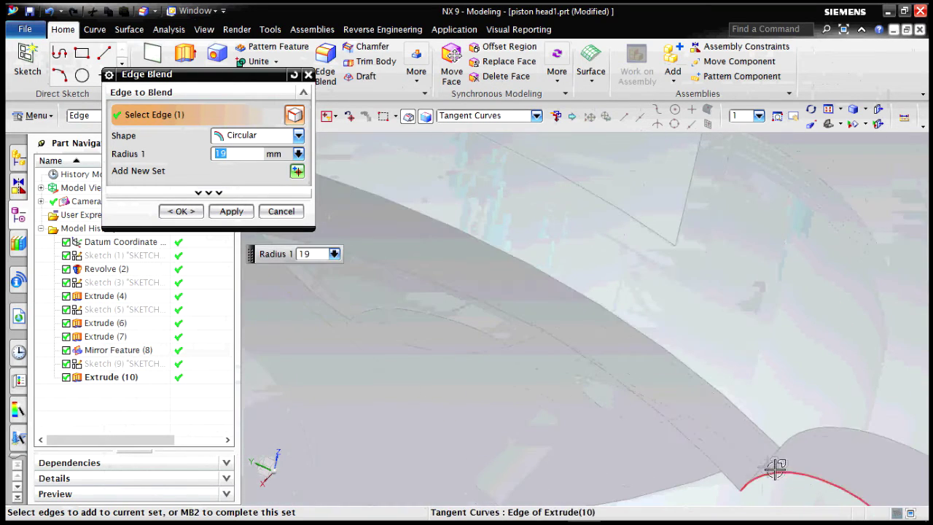
click(765, 463)
Add the two remaining sharp corner edges of the skirt cutouts to the 19 mm blend and apply it.
scroll(765, 463, down, 8)
middle_drag(745, 437, 806, 374)
scroll(596, 470, up, 5)
click(645, 410)
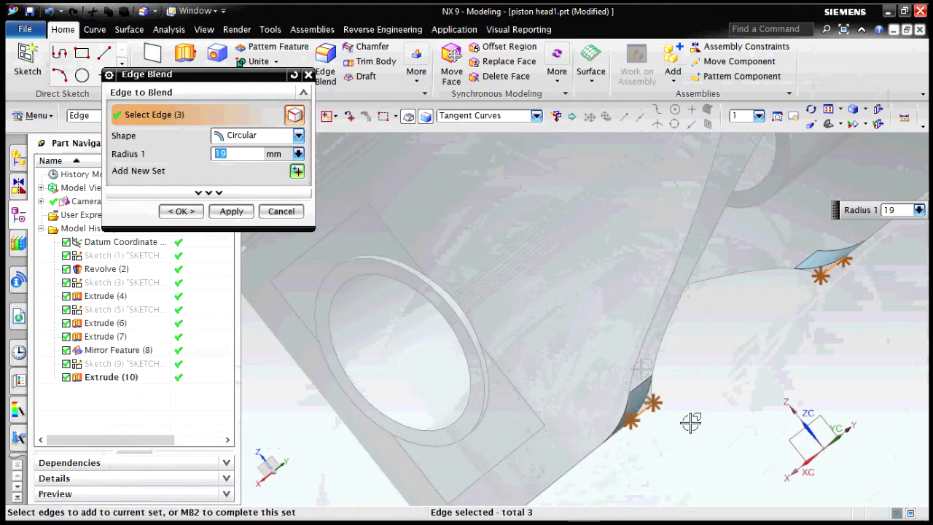
scroll(664, 431, down, 4)
middle_drag(660, 433, 618, 287)
scroll(585, 183, up, 6)
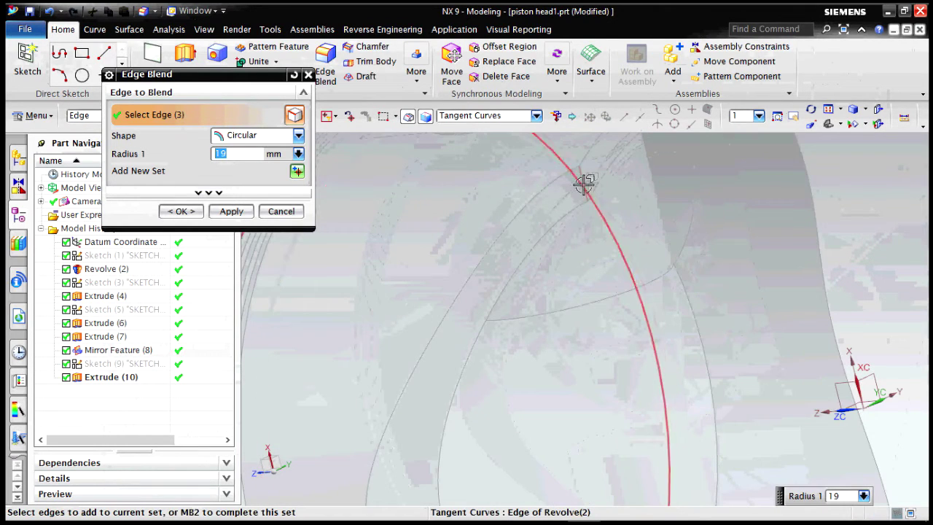
scroll(585, 183, down, 3)
scroll(585, 181, up, 3)
click(585, 182)
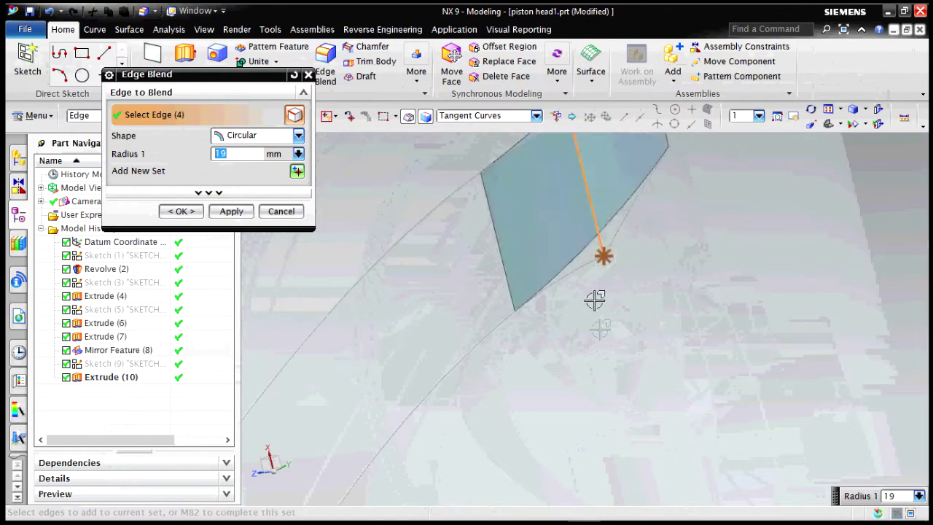
scroll(595, 298, down, 3)
scroll(594, 328, down, 2)
middle_drag(768, 264, 395, 226)
scroll(396, 227, down, 4)
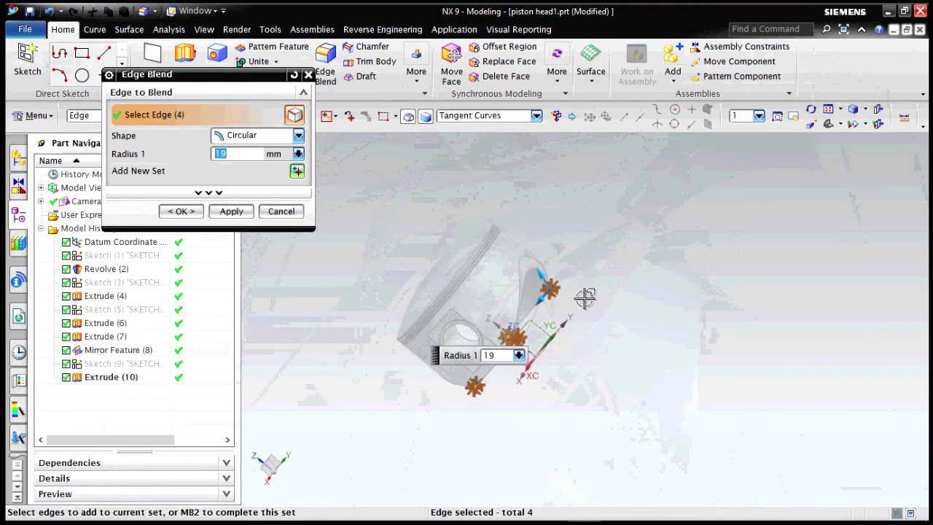
middle_drag(585, 298, 602, 208)
click(231, 211)
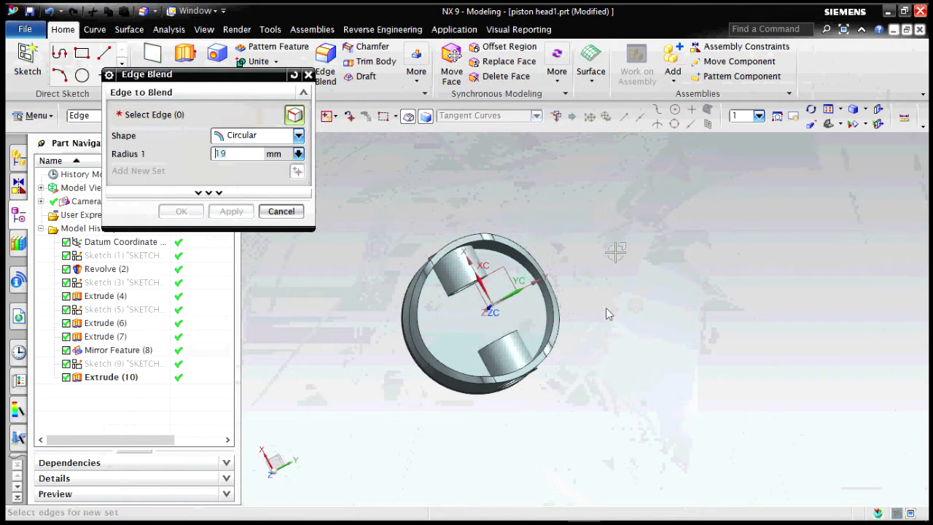
Blend the circular inner edge of the piston cavity under the crown with a 19 mm radius.
middle_drag(614, 250, 575, 274)
scroll(553, 276, up, 5)
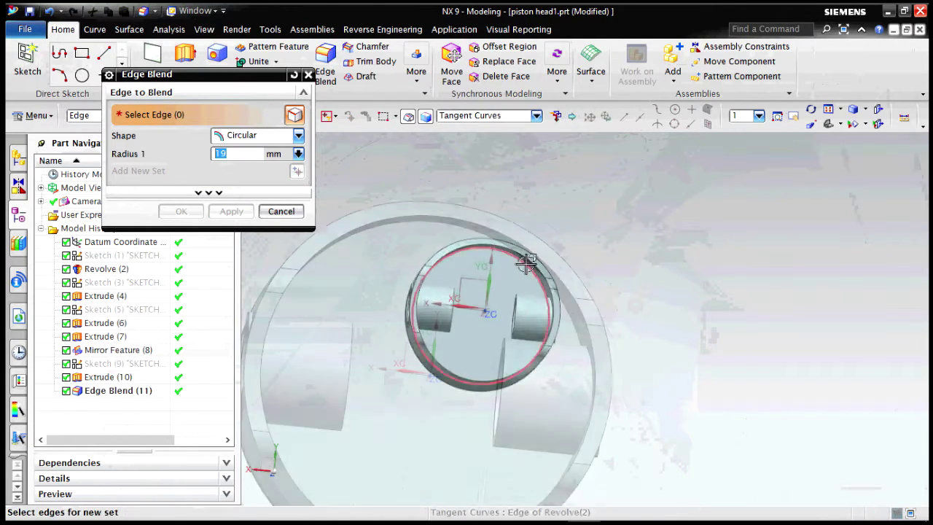
click(537, 282)
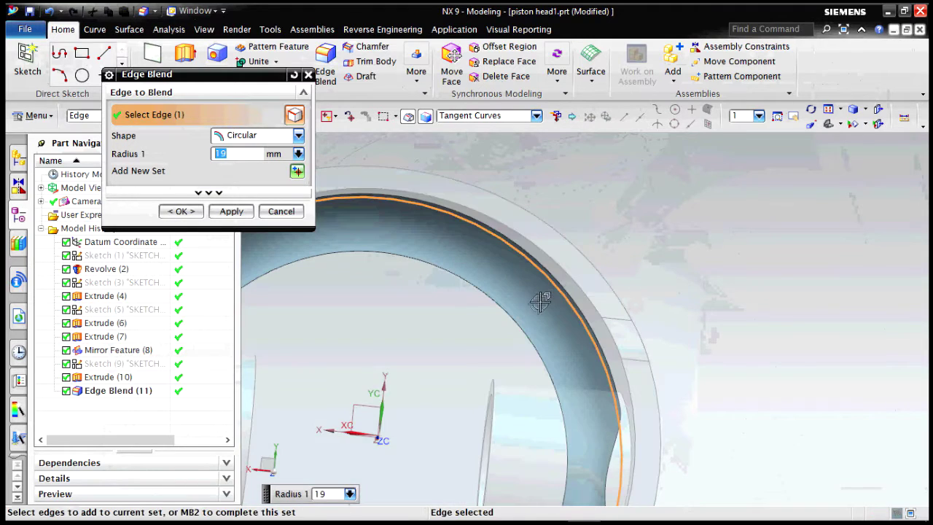
click(192, 213)
scroll(678, 302, down, 5)
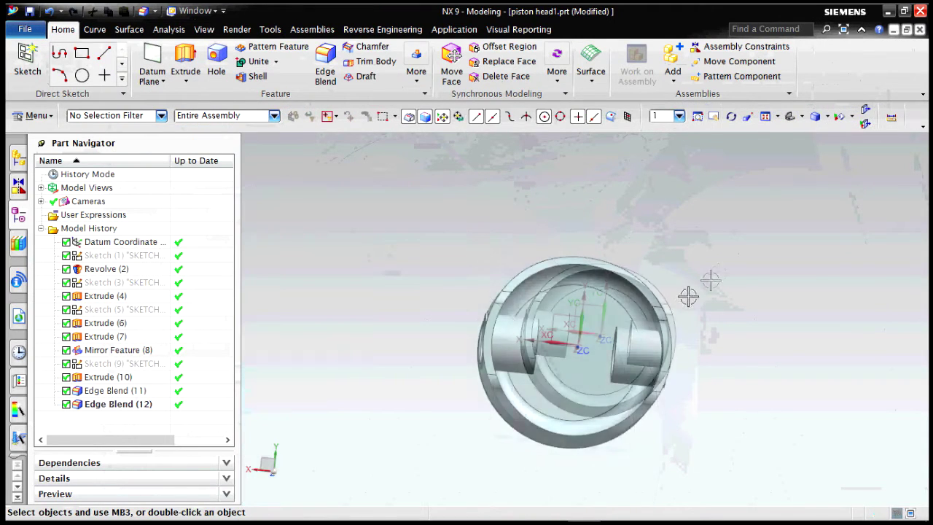
mouse_move(687, 296)
middle_down()
mouse_move(690, 336)
mouse_move(704, 321)
mouse_move(691, 313)
middle_up()
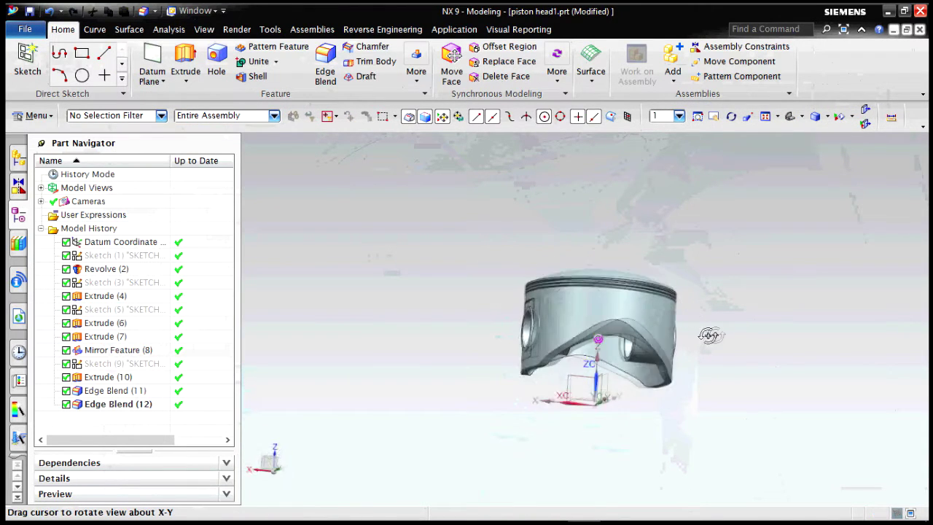
middle_drag(709, 335, 683, 346)
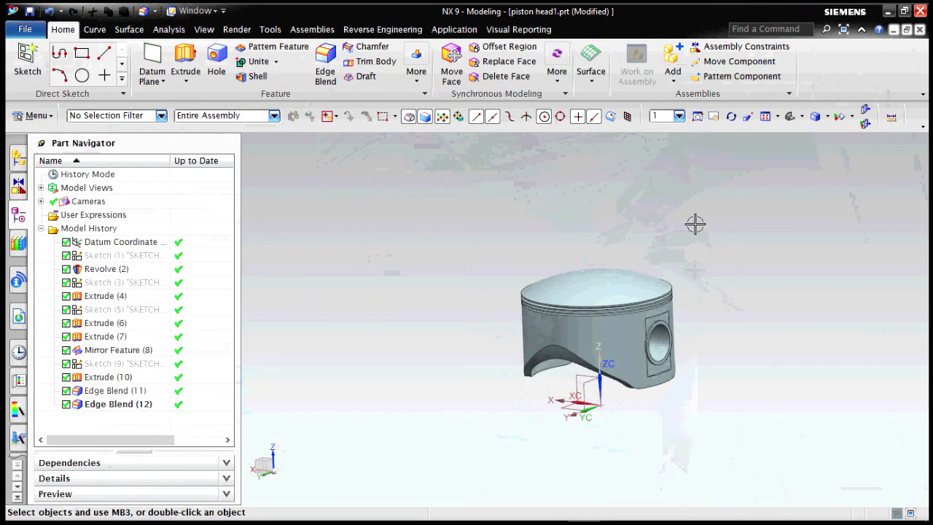
Try to define a Tangent datum plane on the piston's domed top face.
scroll(655, 237, up, 2)
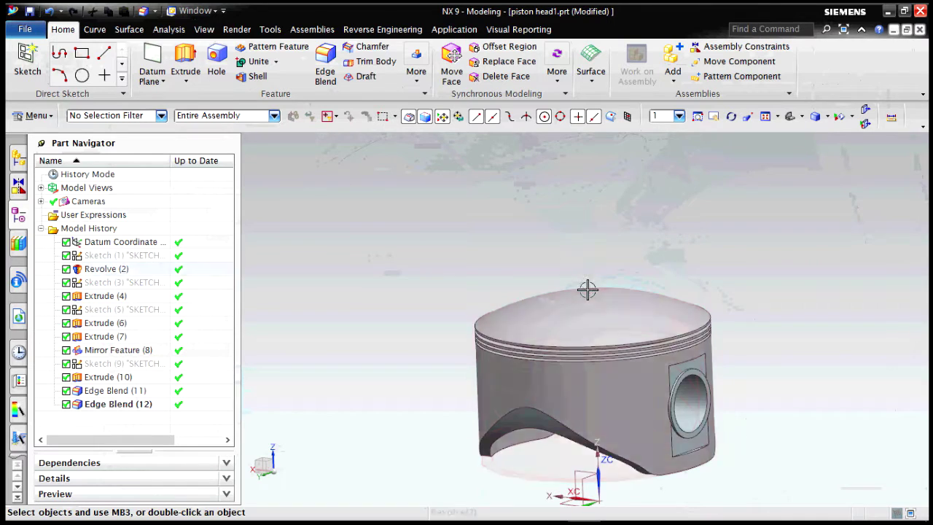
click(172, 101)
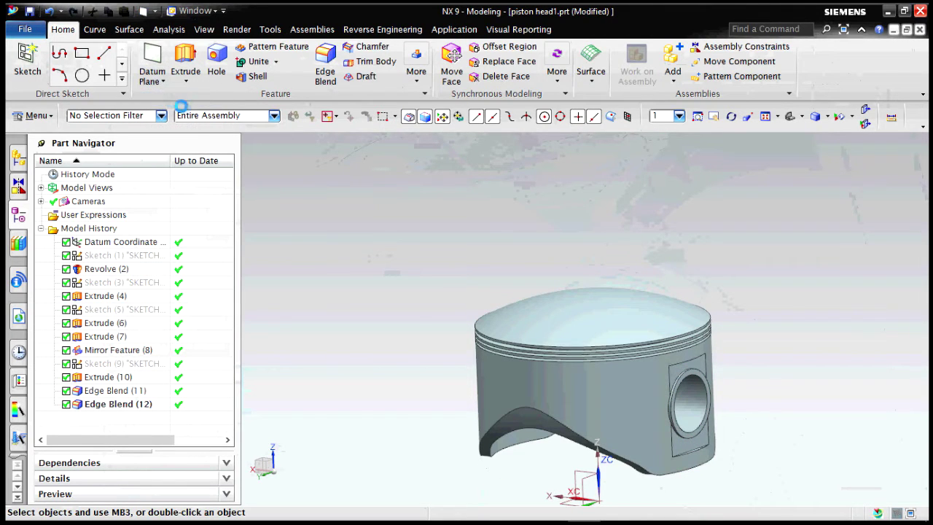
click(299, 113)
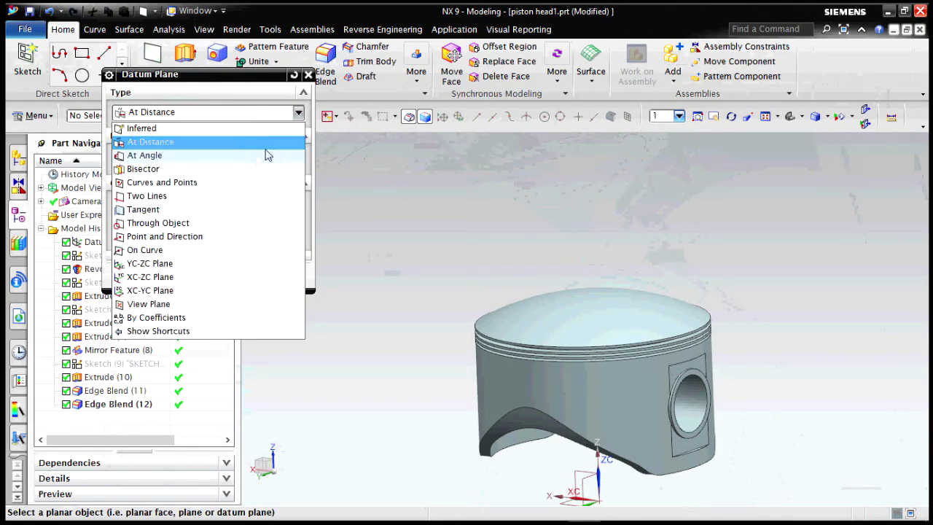
click(223, 204)
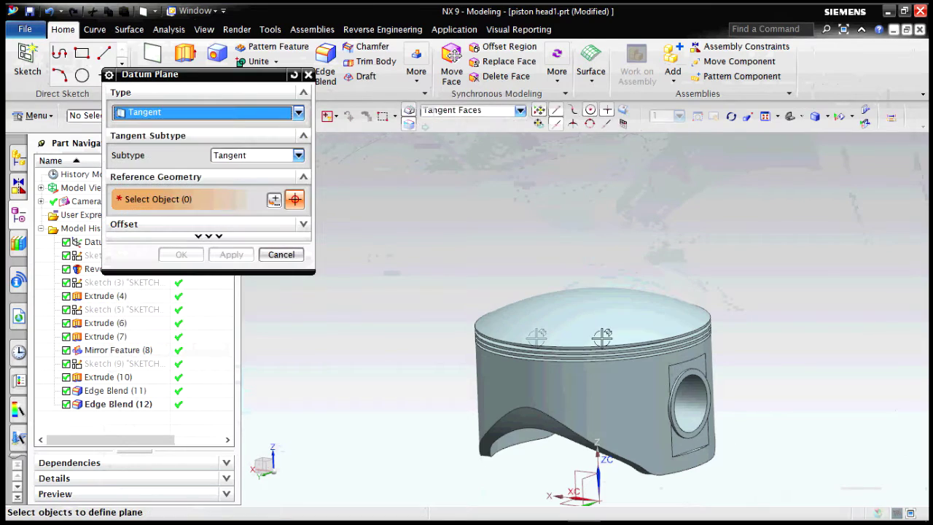
scroll(617, 313, up, 5)
middle_drag(656, 208, 616, 264)
click(609, 285)
scroll(600, 298, down, 3)
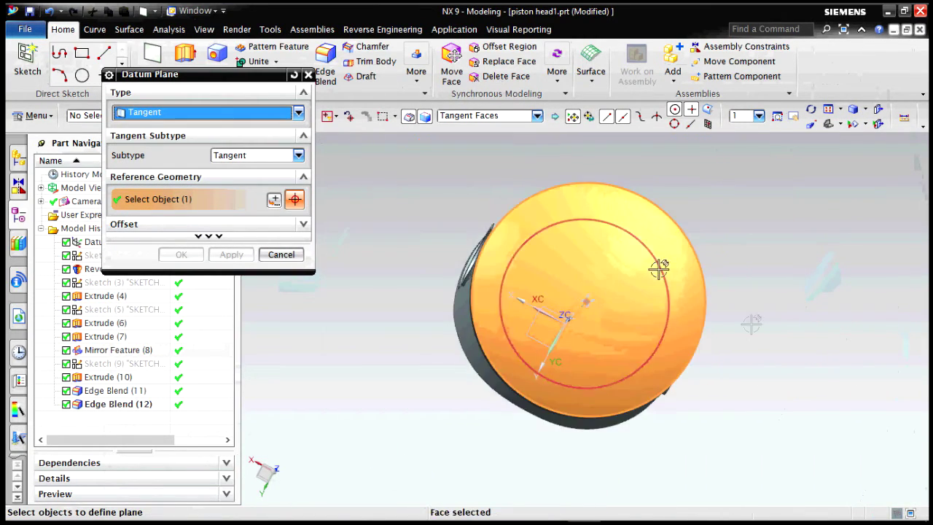
middle_drag(762, 330, 780, 286)
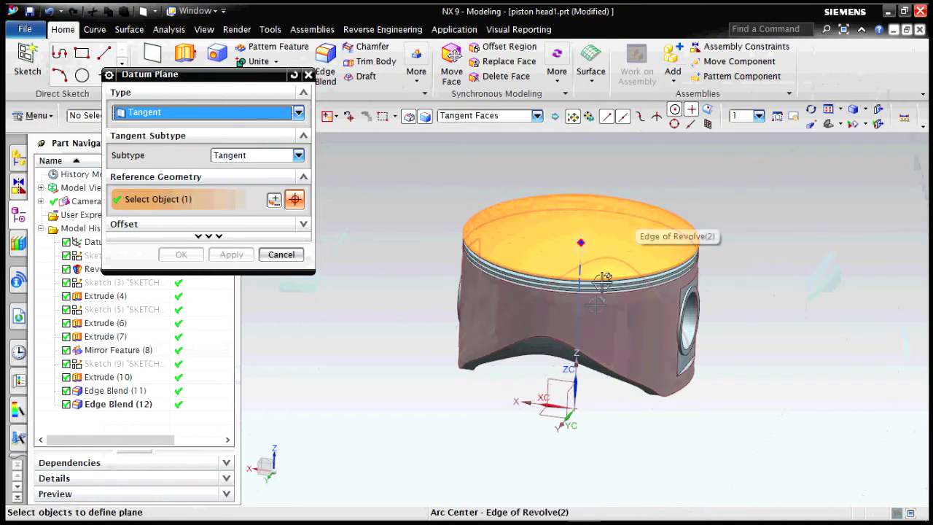
Create an At Distance datum plane 215 mm above the coordinate system's XY plane, over the piston crown.
click(298, 112)
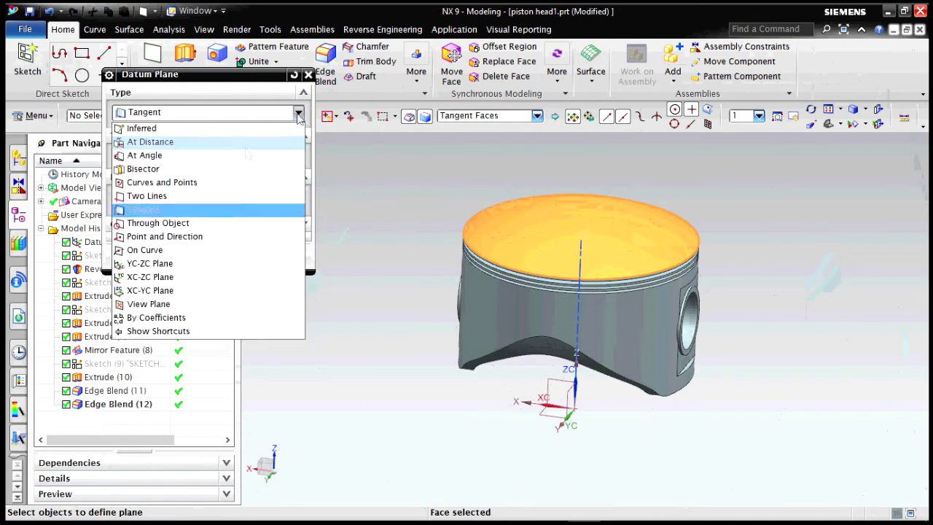
click(237, 141)
click(552, 412)
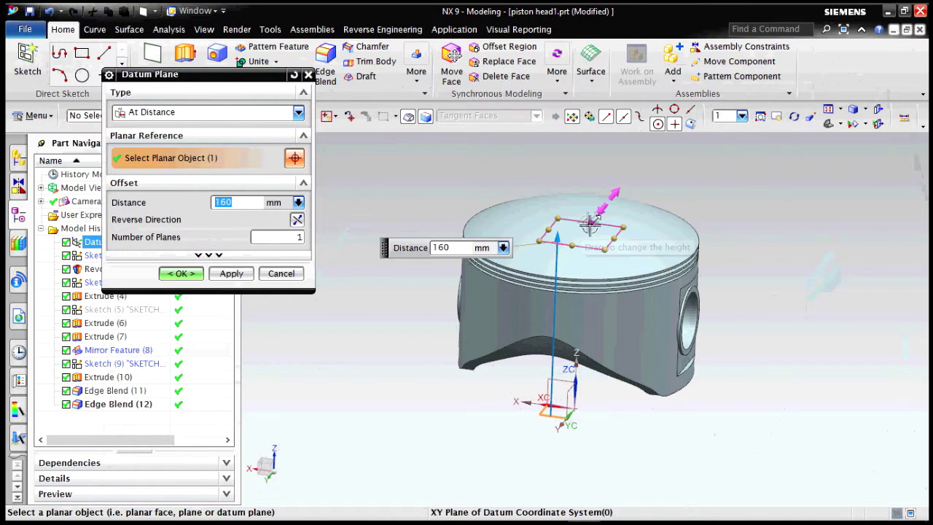
drag(561, 227, 561, 182)
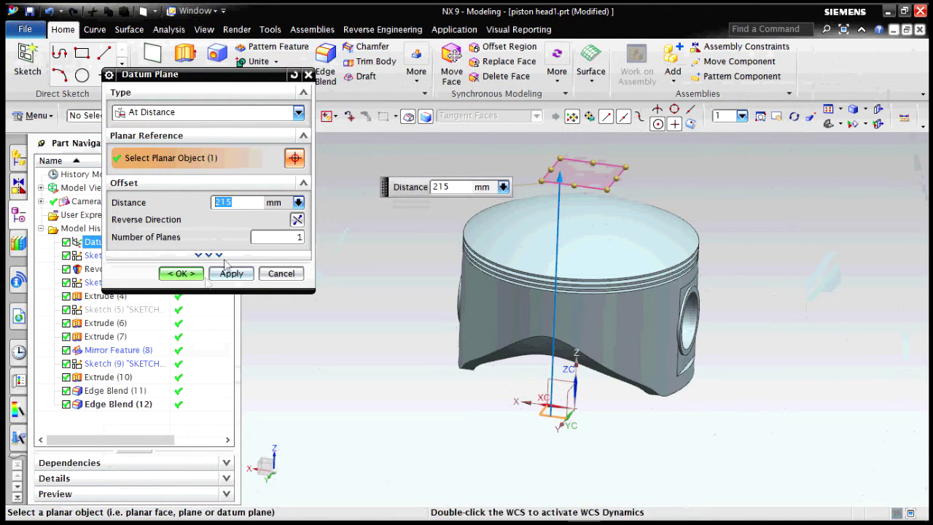
middle_click(396, 255)
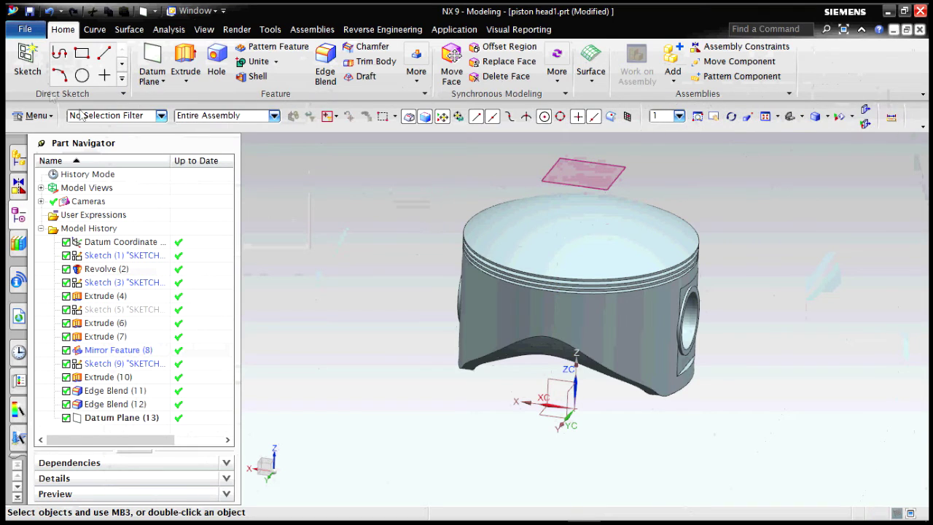
Start a sketch on the datum plane above the piston crown.
click(32, 75)
click(602, 169)
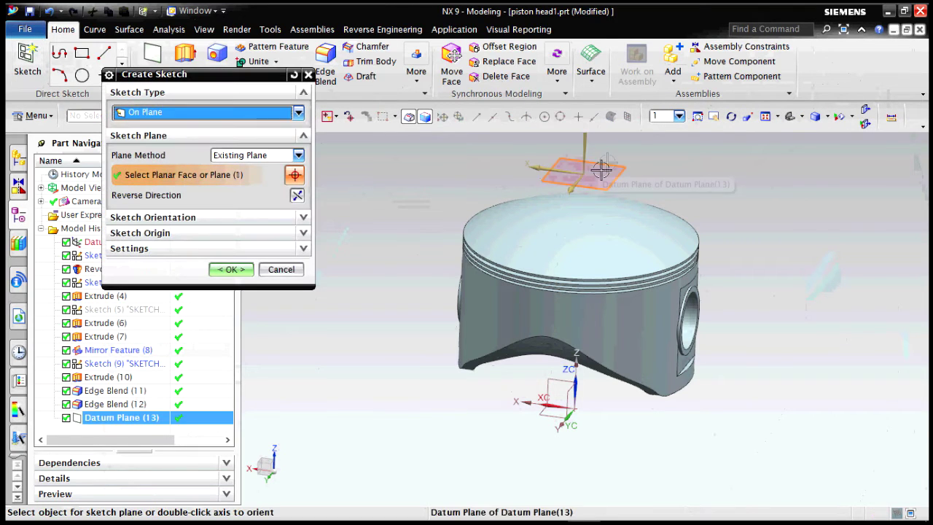
click(247, 271)
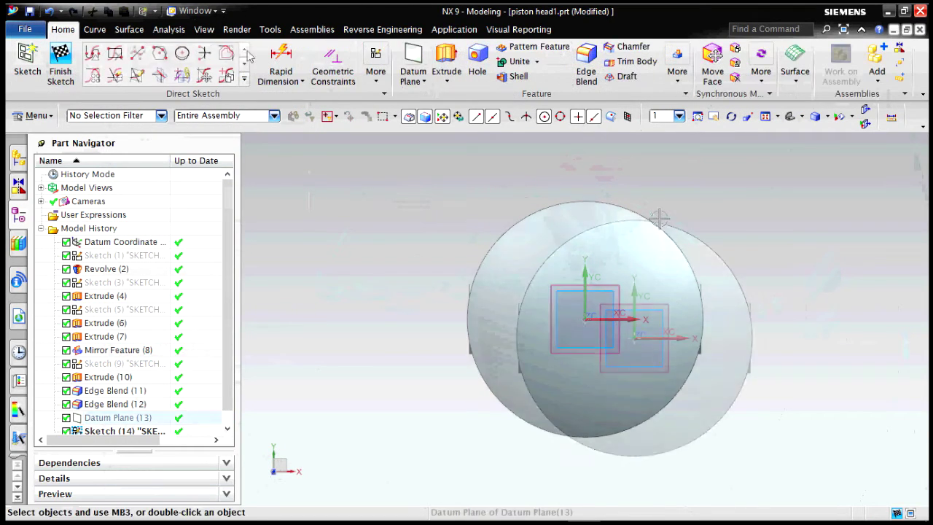
Draw two concentric circles at the sketch origin, about 168 mm and 65 mm in diameter.
click(182, 53)
click(714, 400)
click(245, 74)
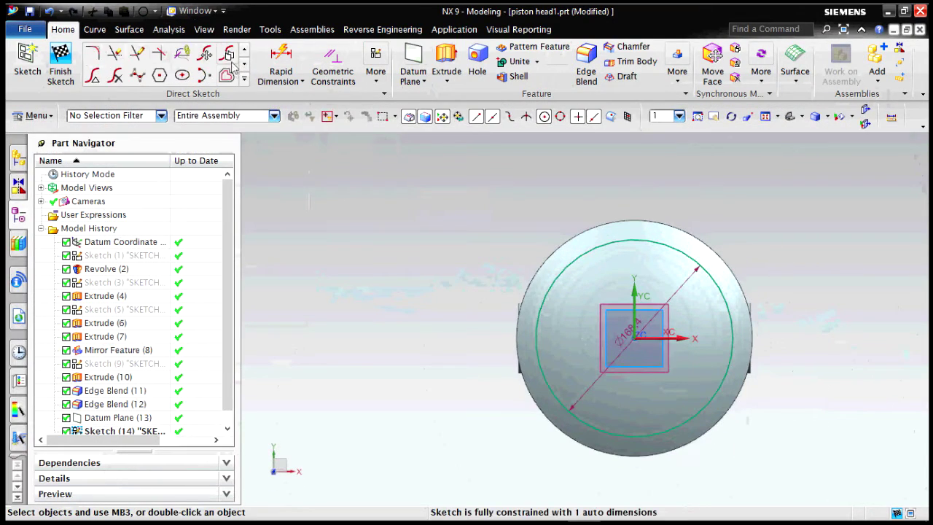
click(182, 54)
click(637, 332)
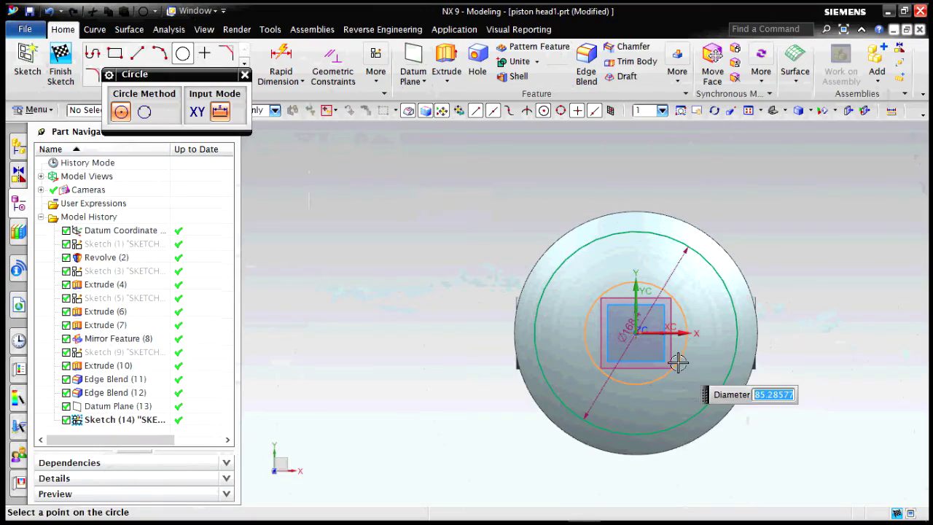
click(667, 357)
click(245, 75)
Draw an arc of about 30.8 mm radius connecting the upper part of the outer circle to the inner circle.
click(159, 53)
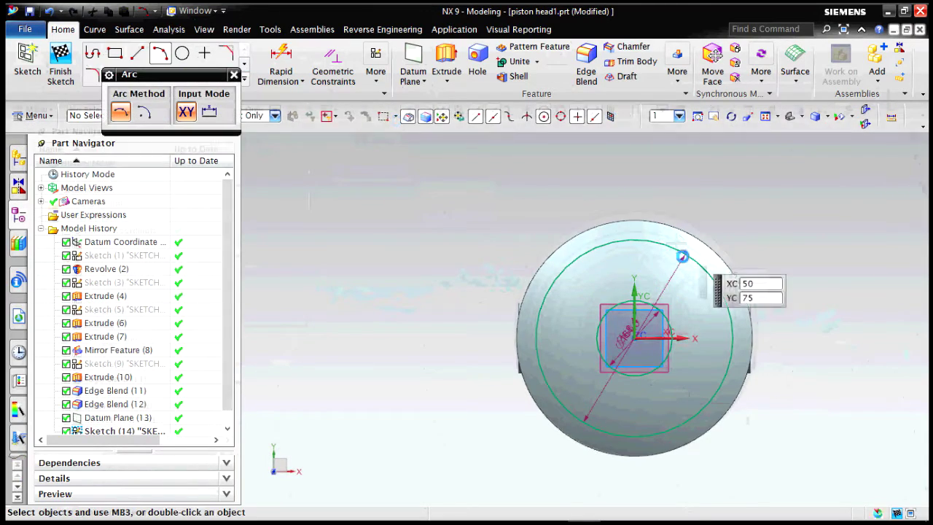
scroll(681, 255, up, 5)
click(681, 244)
click(625, 423)
click(605, 343)
scroll(579, 301, down, 6)
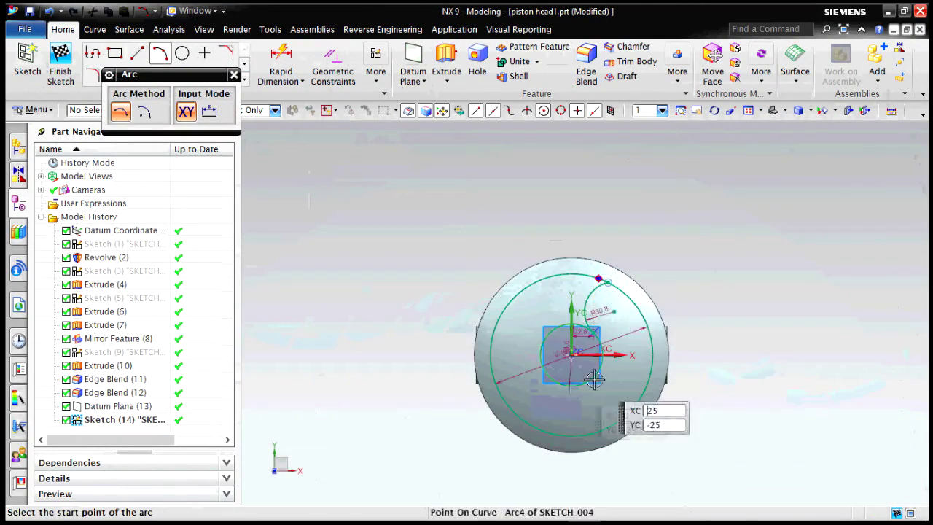
scroll(592, 387, up, 4)
click(601, 345)
key(Escape)
scroll(617, 353, up, 6)
scroll(573, 306, up, 2)
click(575, 327)
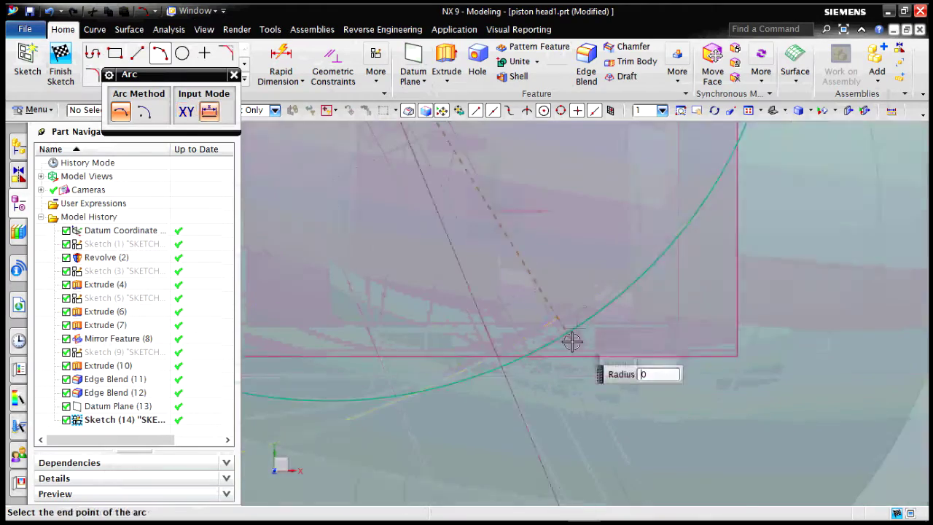
key(Escape)
key(Escape)
Join the circles' lower parts with a line about 51.9 mm long, and fillet the profile corners with radii of about 20.5, 24.6 and 25.4 mm.
scroll(563, 321, down, 10)
click(137, 53)
click(550, 301)
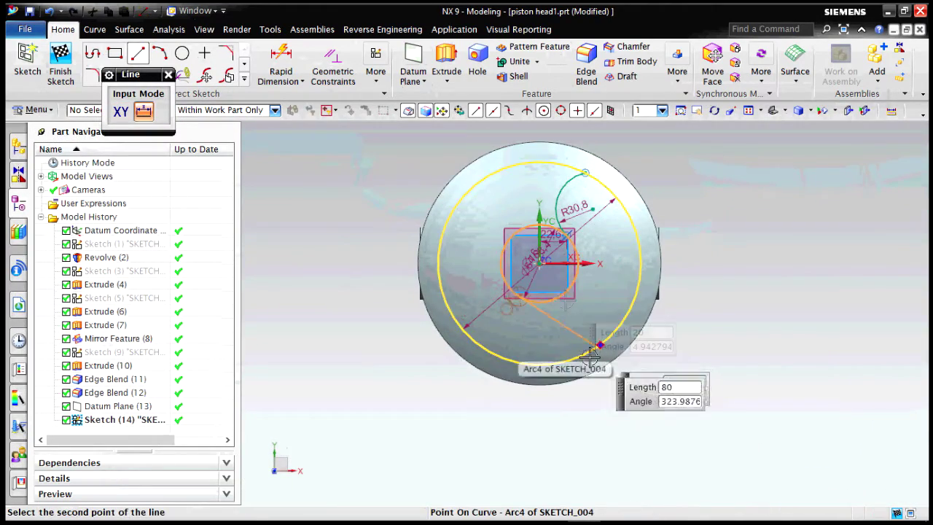
click(556, 368)
key(Escape)
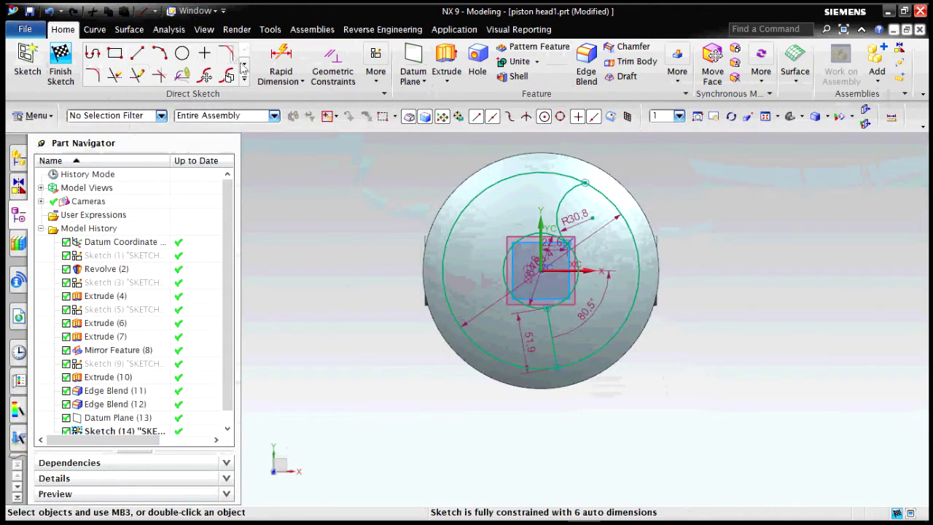
key(f)
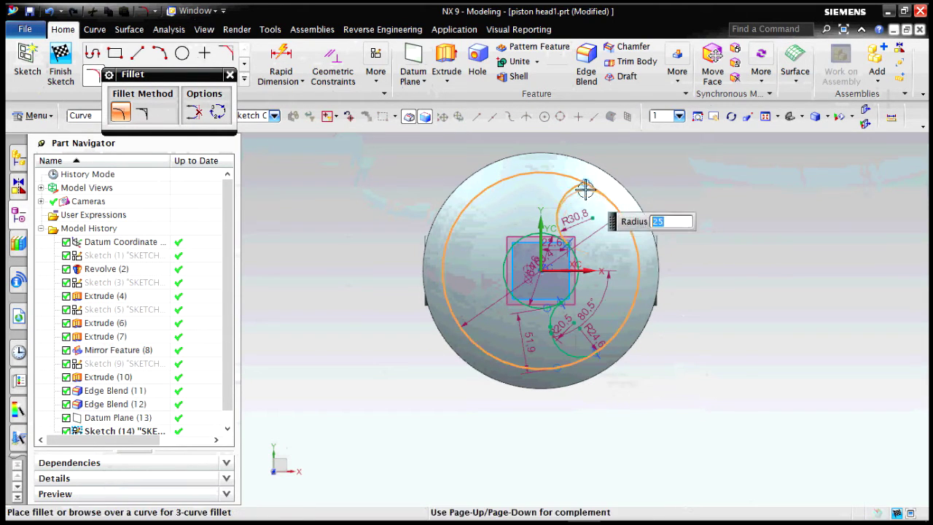
Trim the surplus curve segments around the kidney-shaped profile and finish the sketch.
key(t)
scroll(554, 270, up, 5)
click(543, 379)
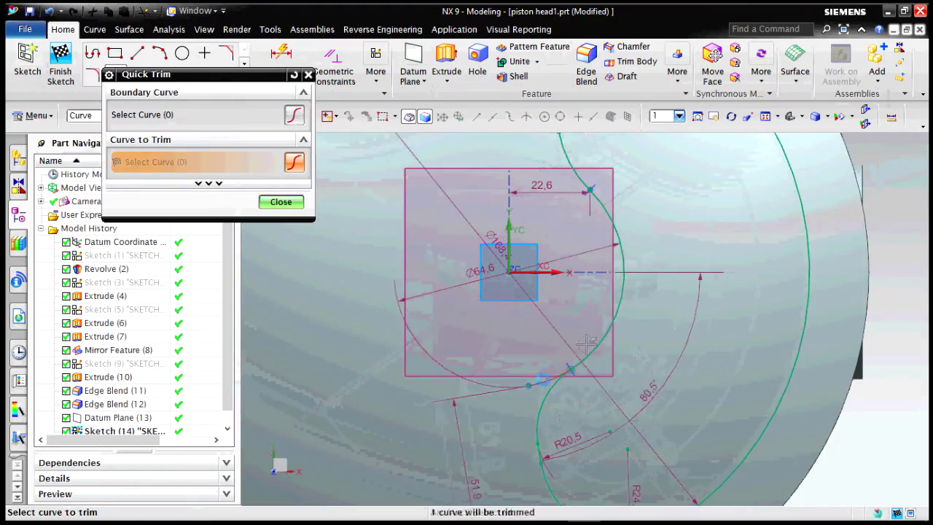
scroll(538, 334, down, 4)
scroll(707, 272, down, 1)
click(263, 204)
click(61, 64)
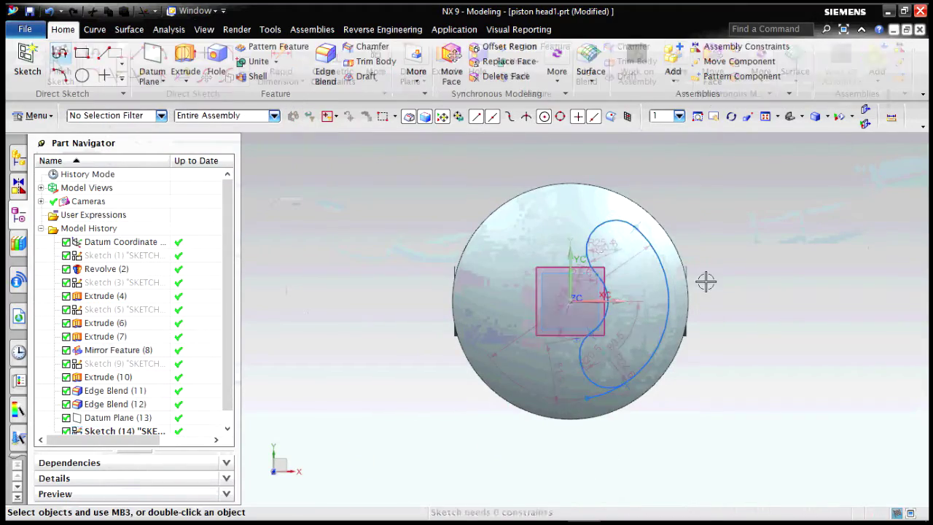
Reopen the crown sketch, trim the leftover outer-circle stub beyond the lower fillet and finish the sketch.
right_click(581, 368)
click(616, 121)
key(t)
click(625, 448)
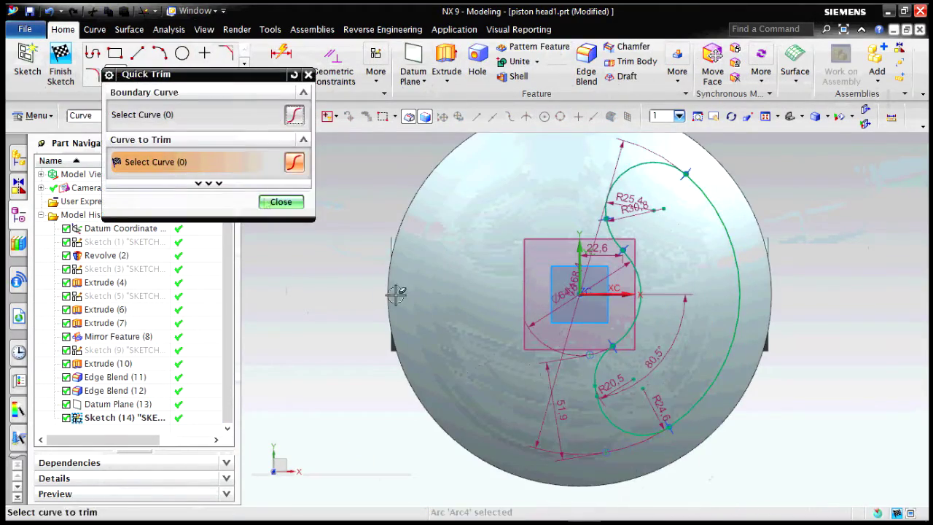
click(280, 203)
scroll(467, 283, down, 3)
click(62, 64)
Extrude the kidney-shaped profile from -65 mm to 120 mm, subtracting it from the piston body to cut a crown pocket.
mouse_move(663, 281)
middle_down()
mouse_move(698, 243)
mouse_move(689, 256)
middle_up()
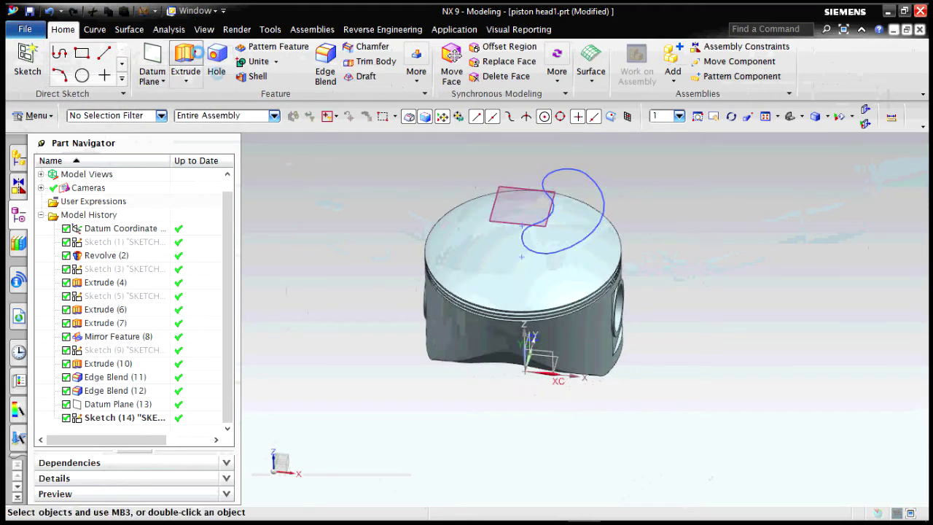
click(185, 62)
click(597, 225)
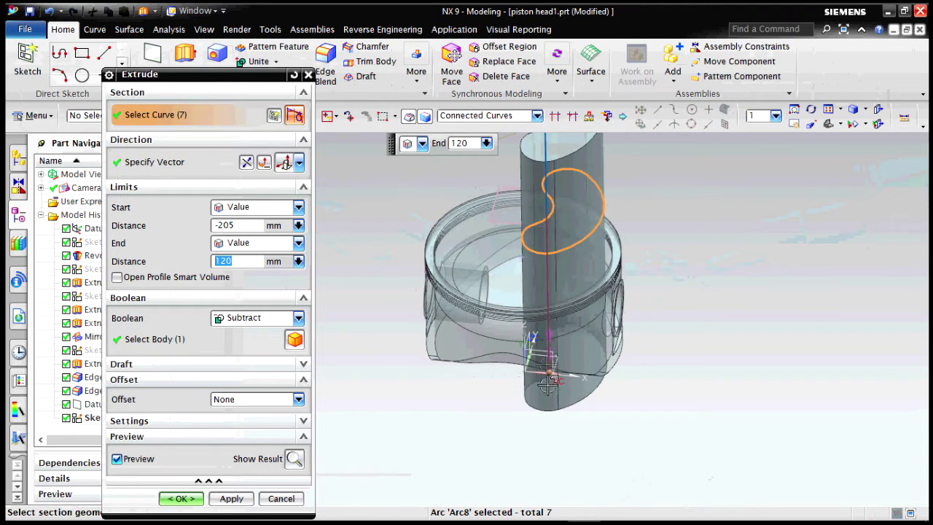
drag(548, 386, 561, 261)
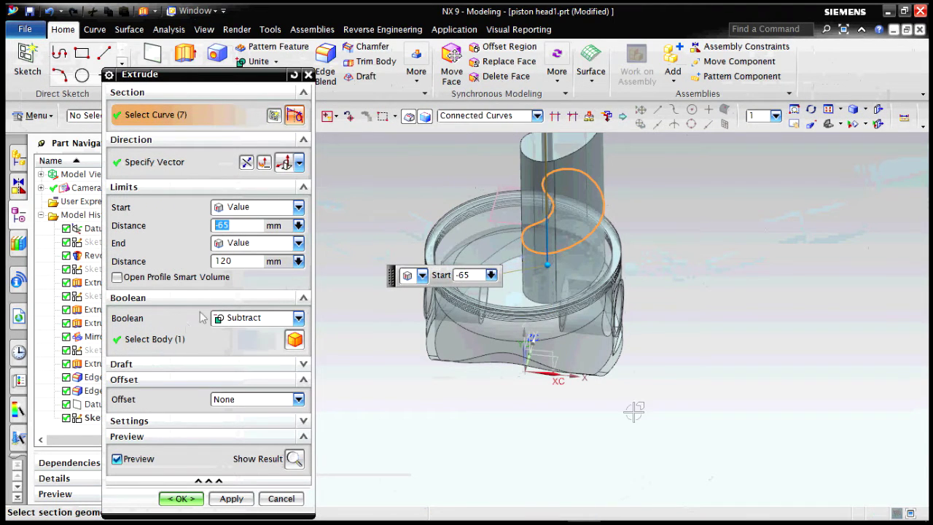
middle_drag(656, 419, 559, 290)
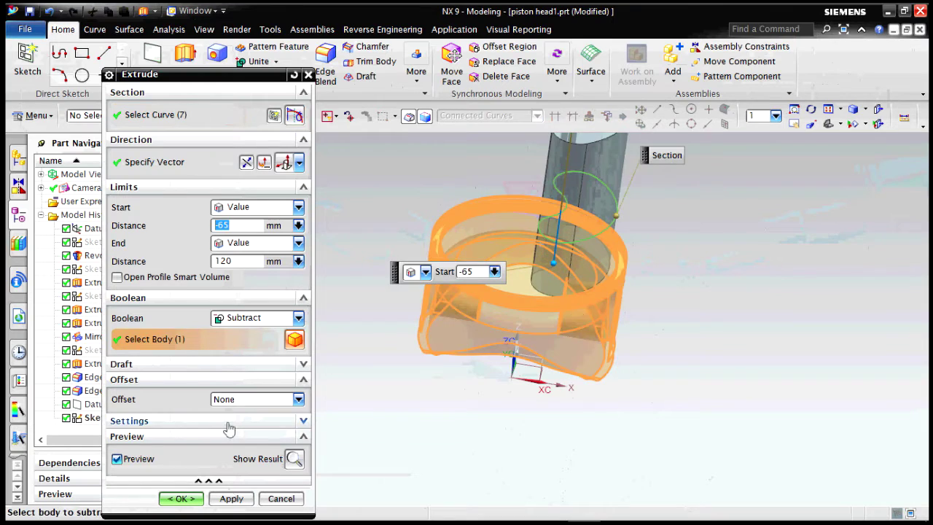
click(294, 459)
middle_drag(533, 456, 602, 423)
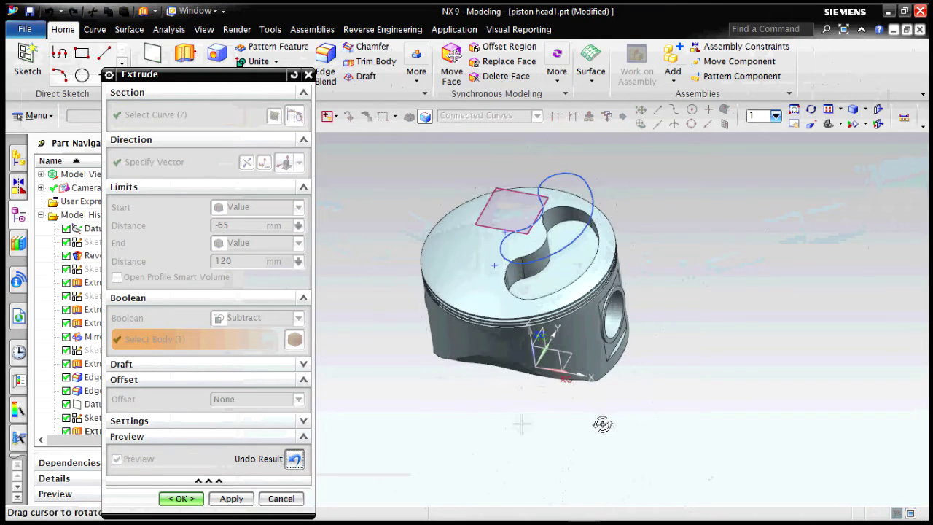
click(181, 498)
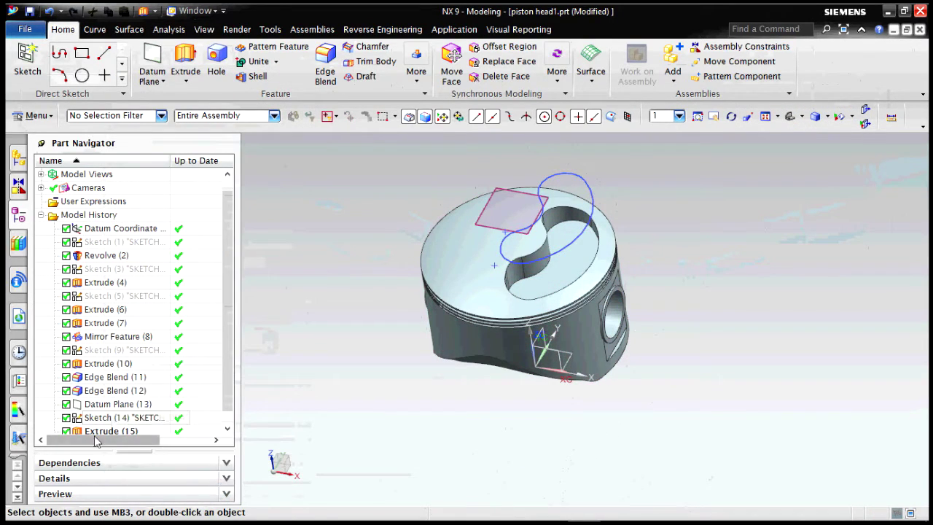
Hide the kidney-shaped pocket sketch and the datum plane above the crown.
right_click(113, 418)
click(152, 24)
middle_drag(701, 349, 709, 271)
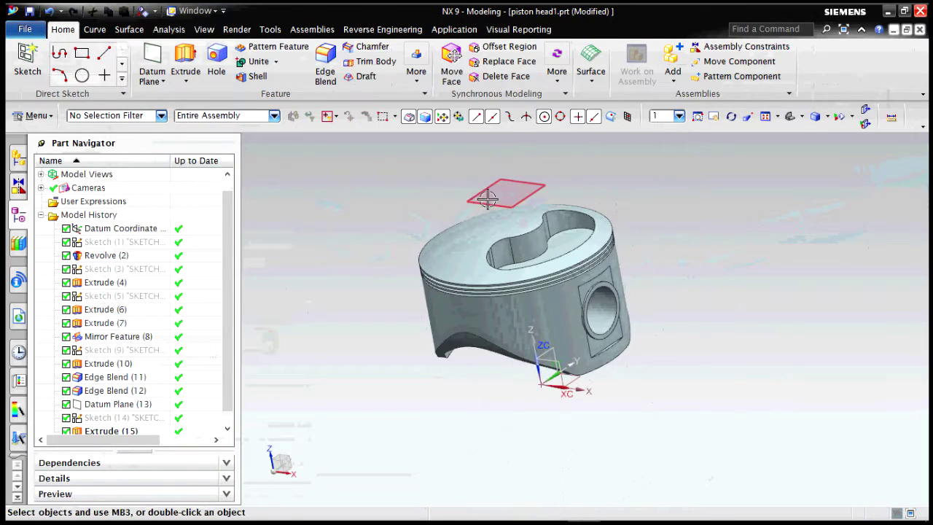
drag(228, 351, 227, 372)
right_click(160, 392)
click(196, 11)
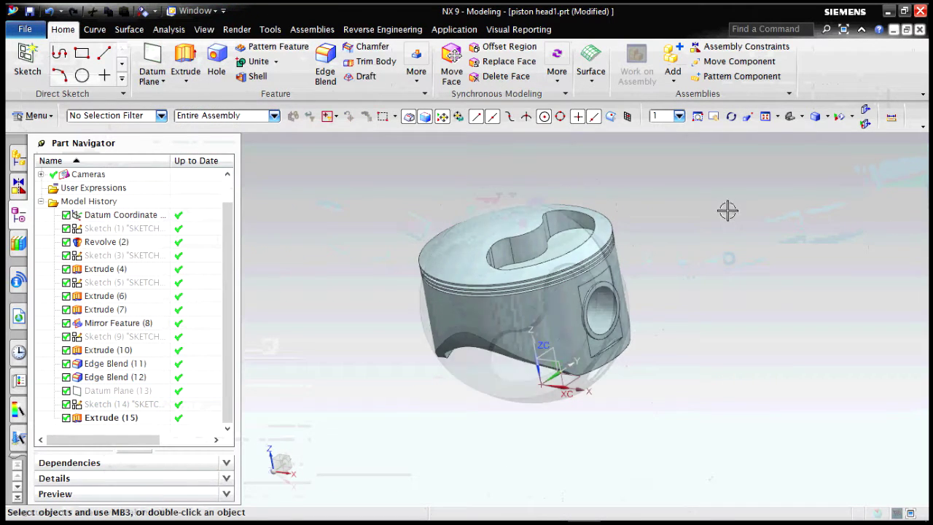
Blend the bottom edges of the crown pocket with a 19 mm radius.
key(b)
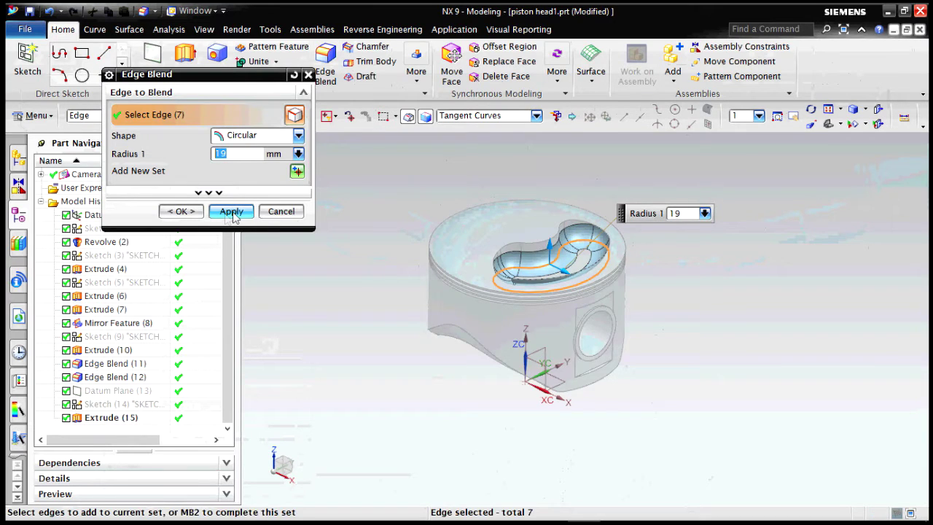
click(234, 216)
click(280, 212)
Examine the blended crown pocket and piston from several sides, then orient the model to an isometric view.
middle_drag(742, 269, 660, 295)
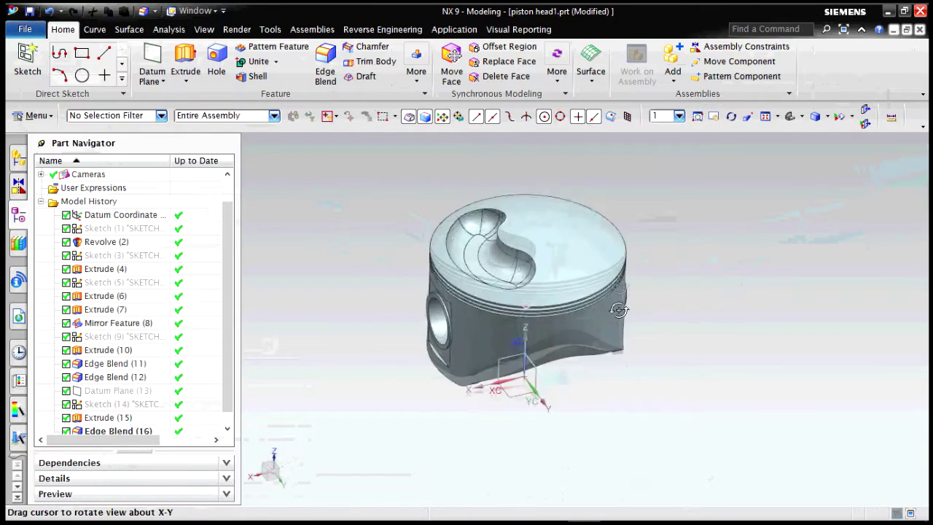
middle_drag(597, 289, 699, 268)
right_click(700, 265)
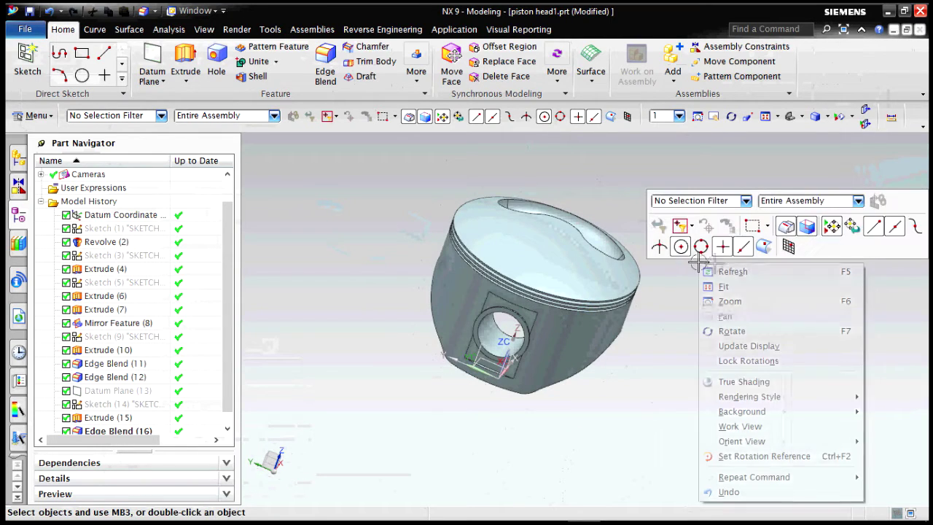
mouse_move(758, 441)
click(658, 400)
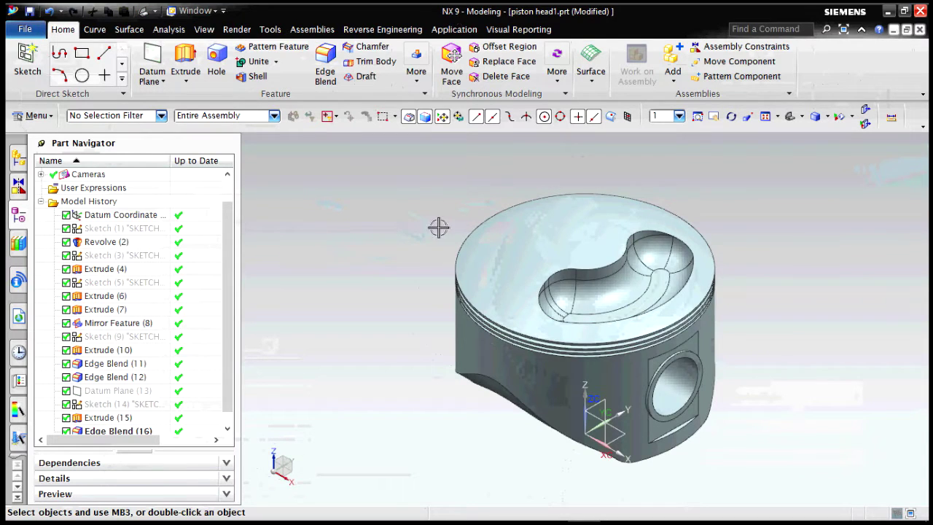
scroll(438, 227, down, 3)
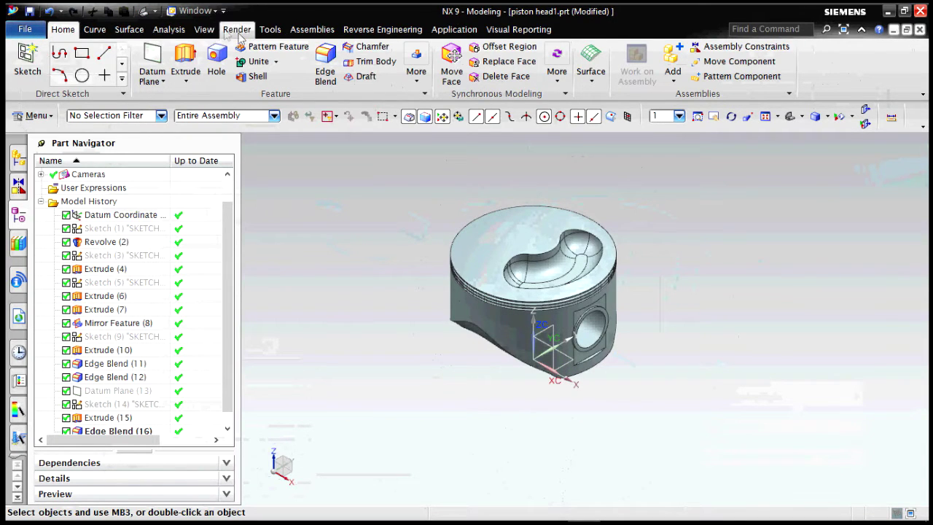
click(271, 31)
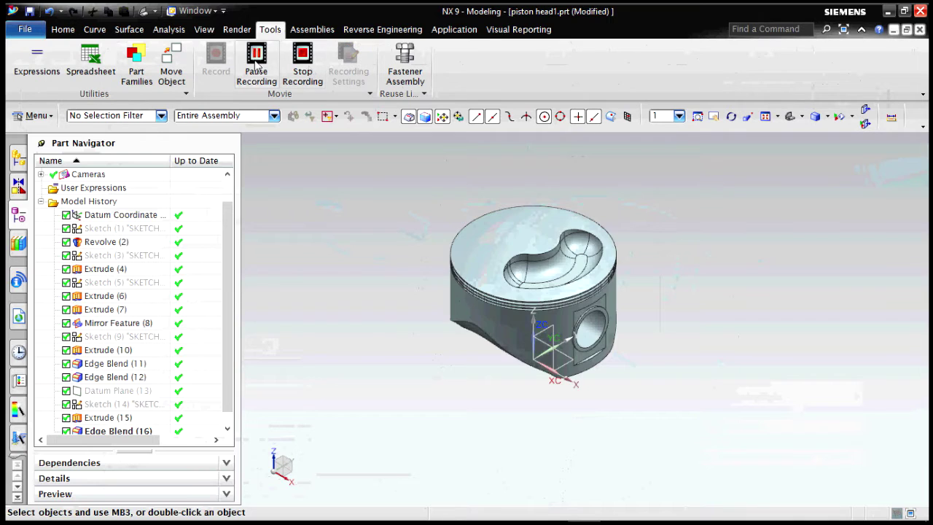
click(256, 65)
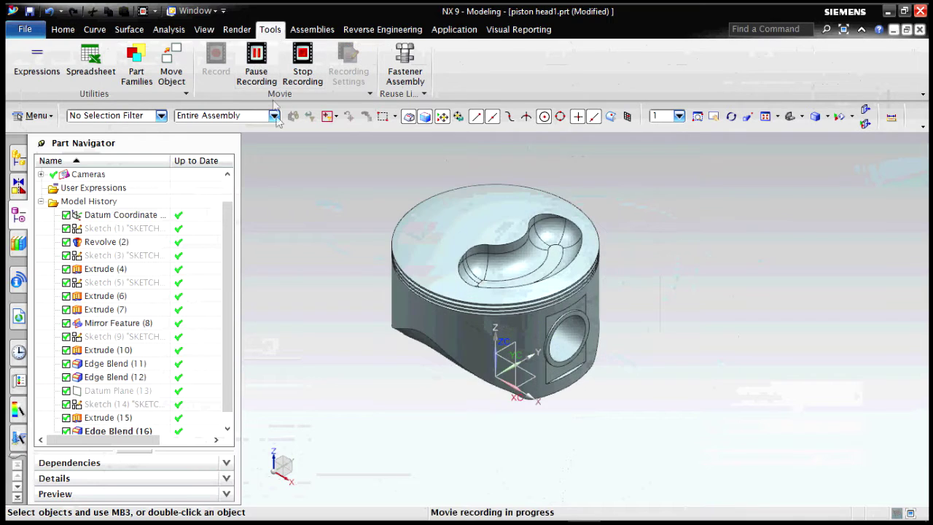
In the connecting rod 21 part, sketch two concentric circles of 50 mm and 80 mm diameter at the origin.
click(60, 29)
click(29, 27)
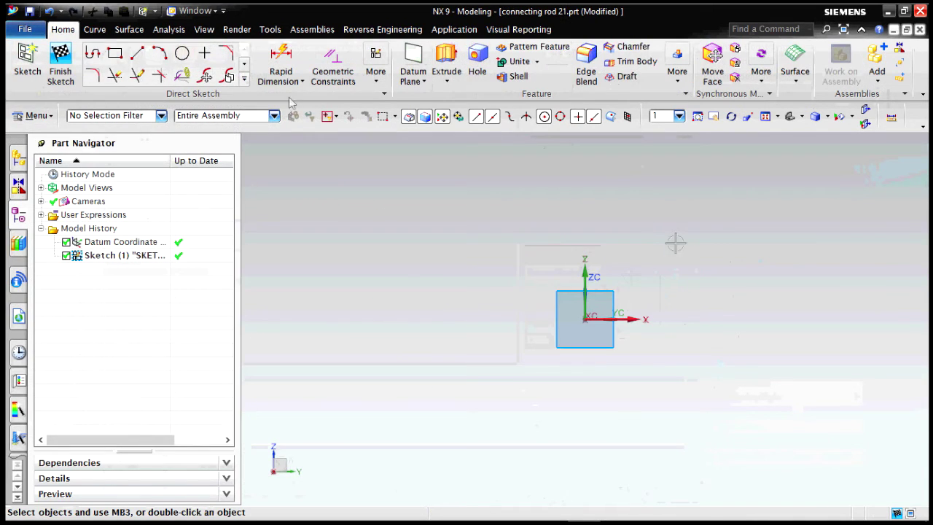
key(o)
click(586, 313)
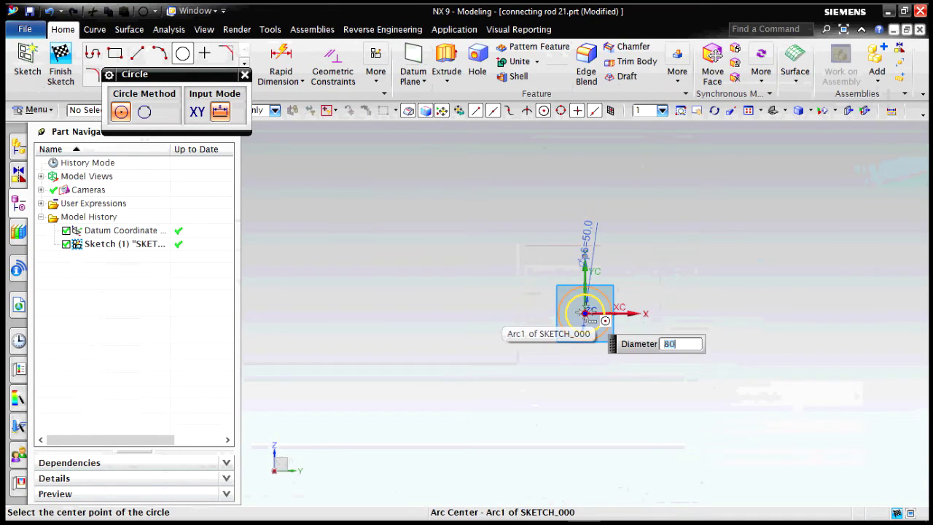
click(586, 313)
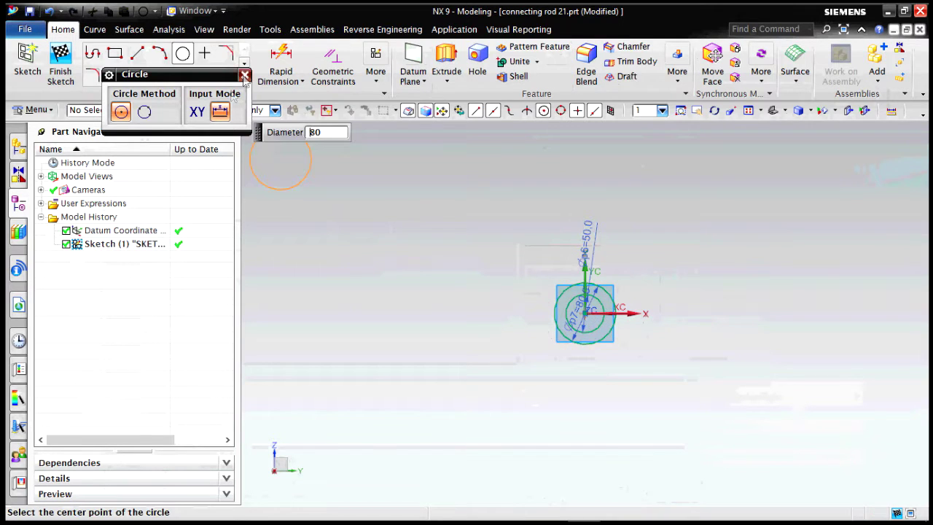
Draw a horizontal line about 445 mm long from the circles' centre and convert it to a reference line.
click(137, 53)
scroll(587, 321, up, 3)
click(583, 303)
scroll(561, 327, down, 3)
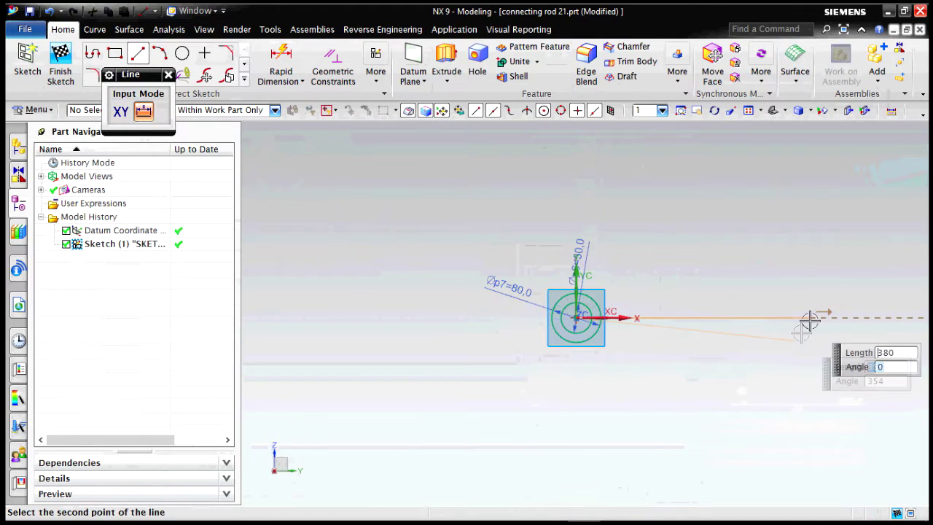
click(850, 317)
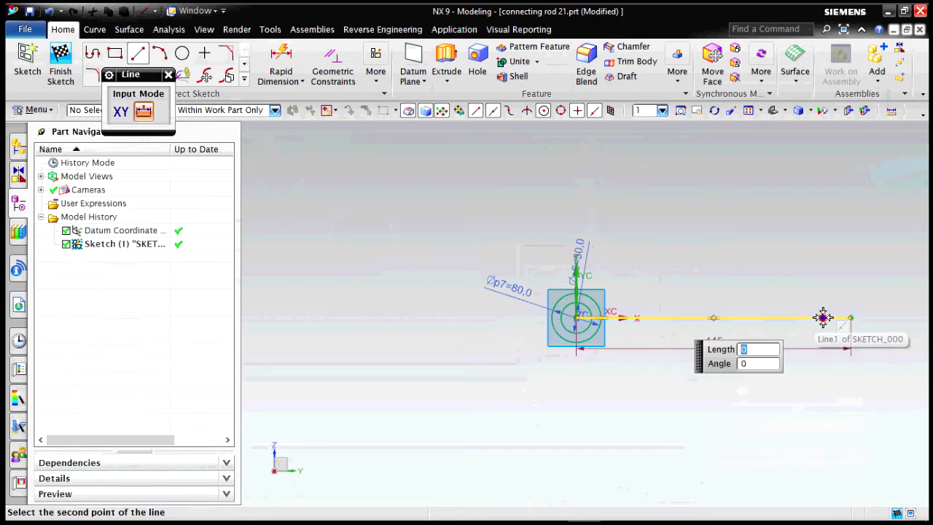
key(Escape)
right_click(713, 323)
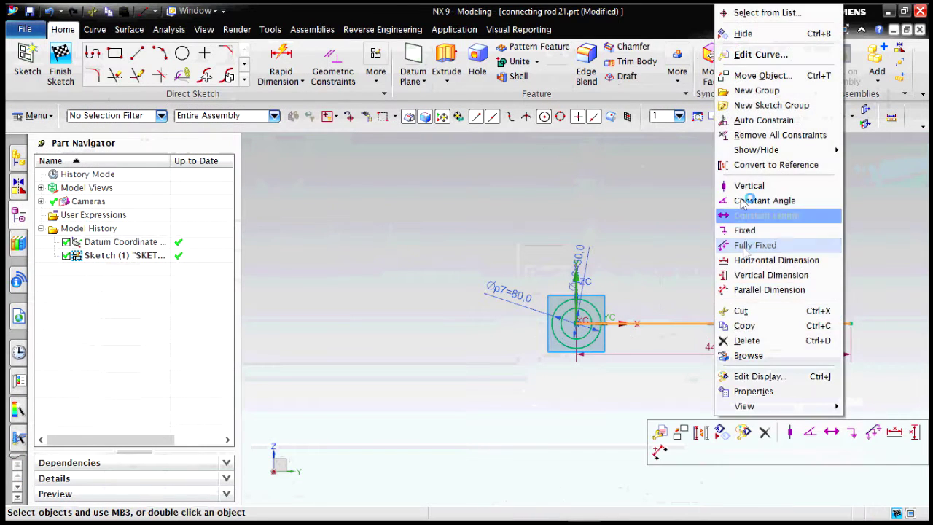
click(766, 165)
Sketch two concentric circles of 200 mm and 150 mm diameter at the far end of the reference line.
key(o)
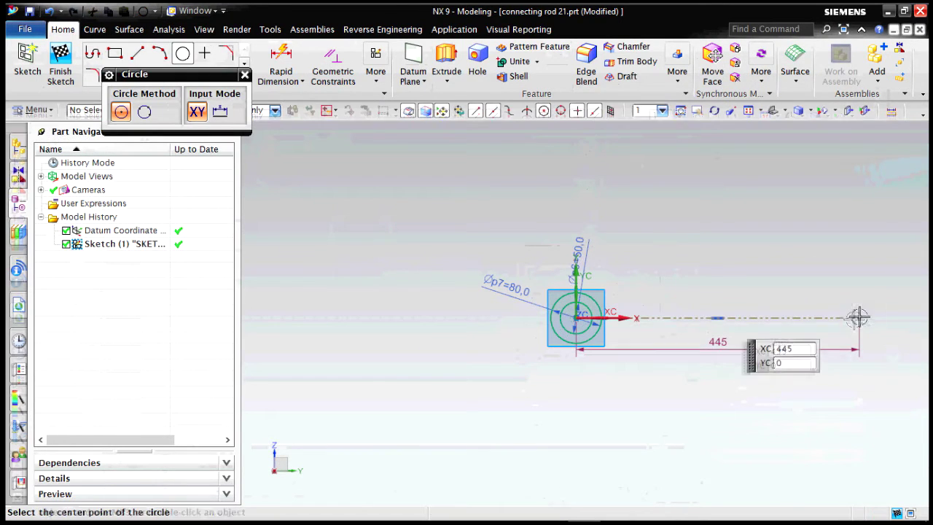
click(859, 318)
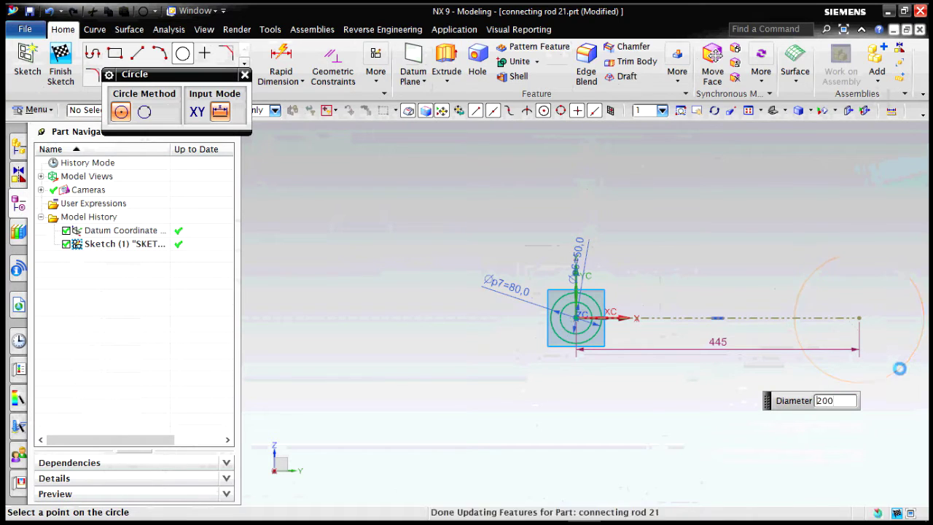
text(2)
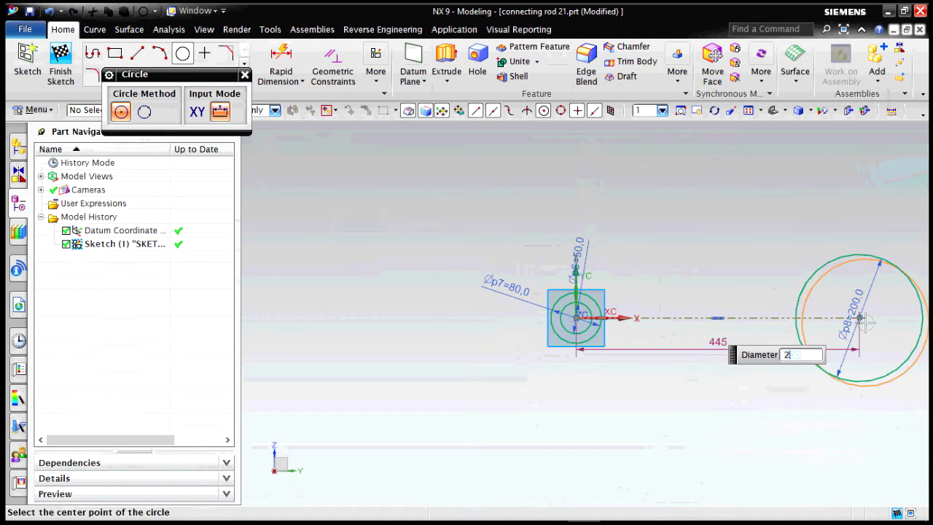
key(Return)
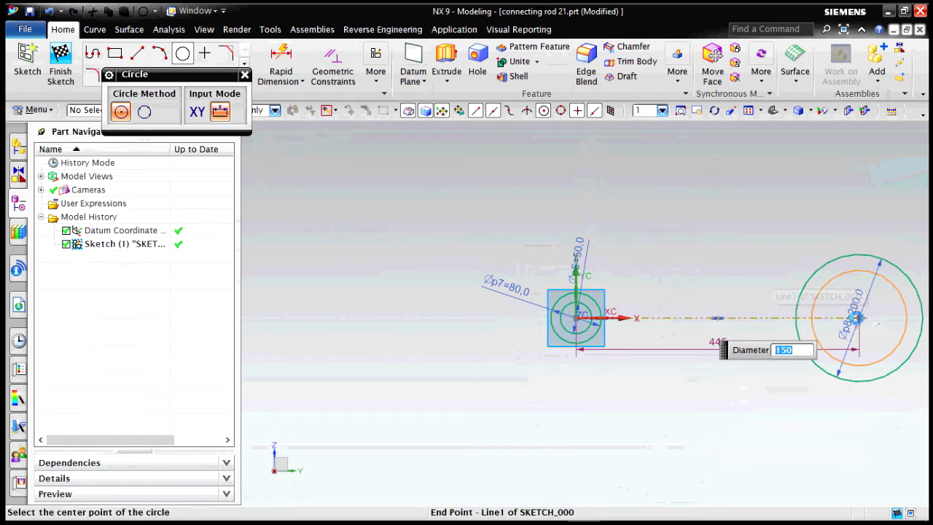
click(858, 317)
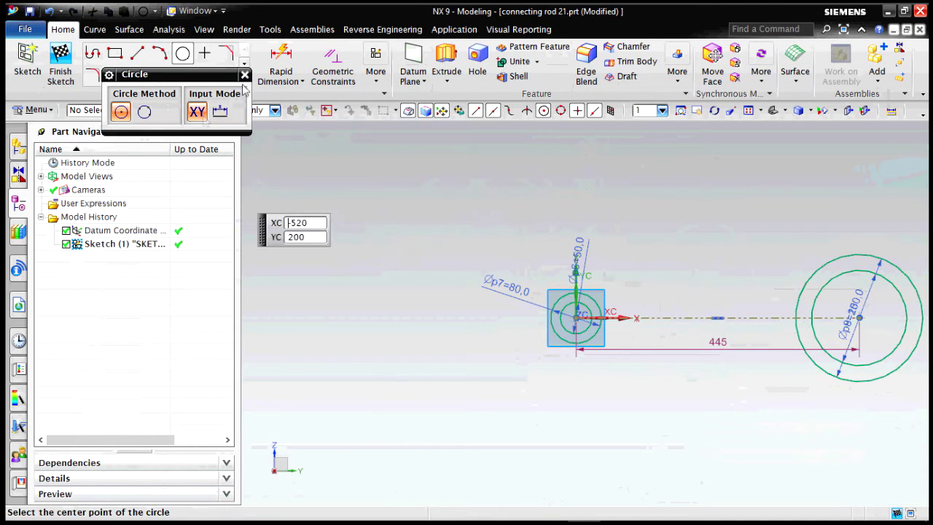
key(Escape)
Draw a horizontal line about 353.5 mm long from the lowest point of the 80 mm circle to the 200 mm circle.
key(l)
scroll(620, 287, up, 3)
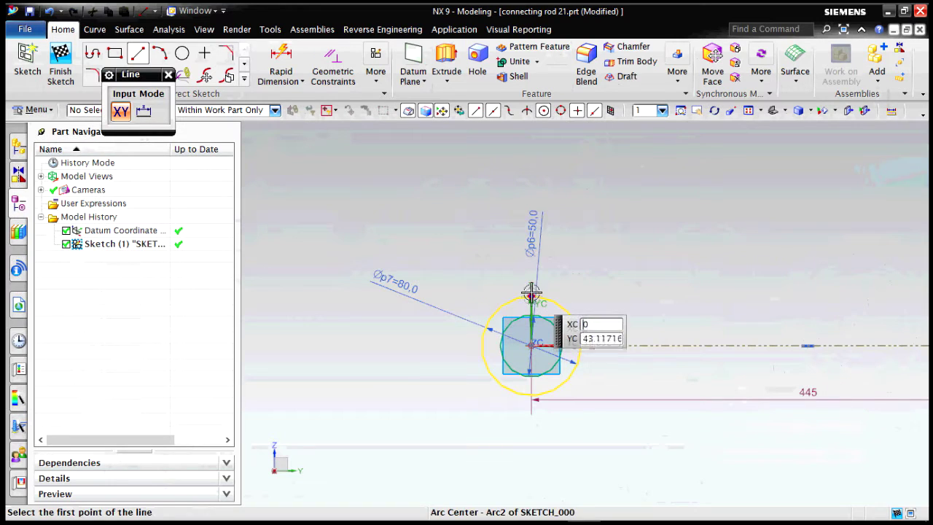
click(532, 295)
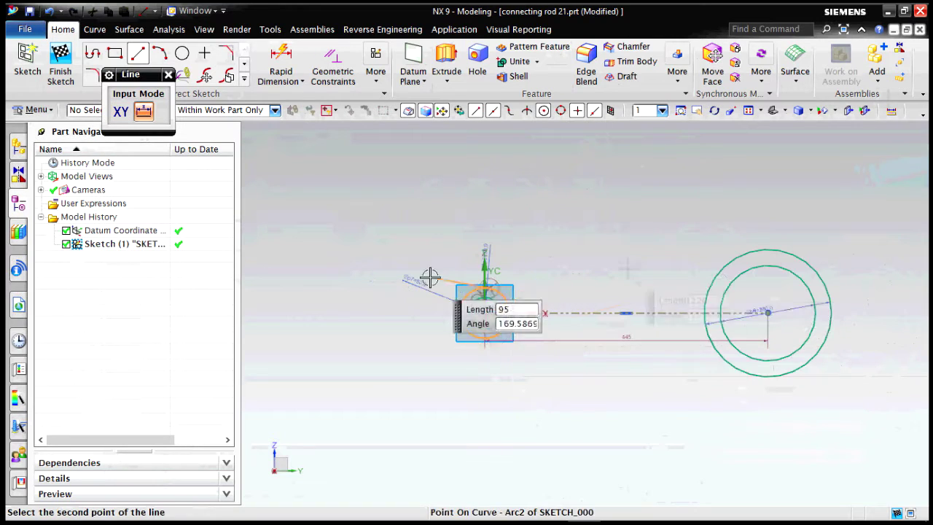
click(709, 338)
scroll(714, 343, up, 3)
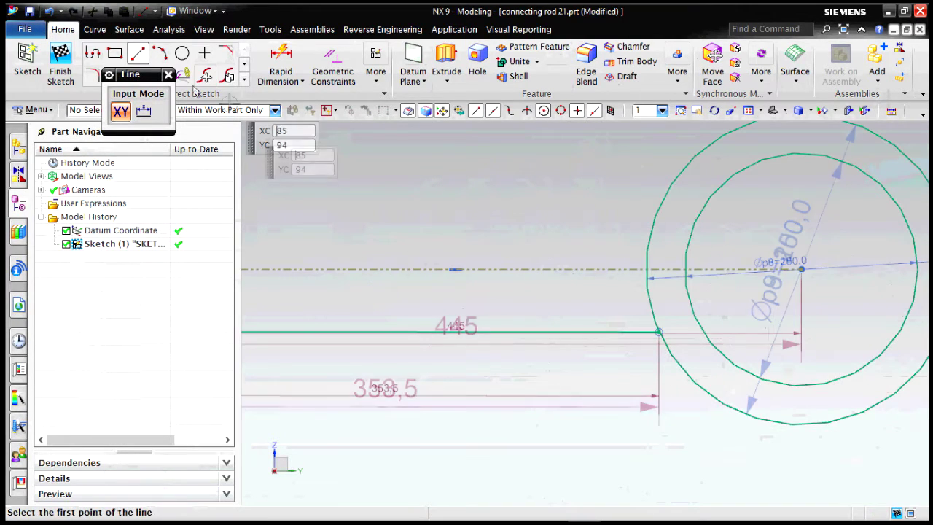
Fillet the corner between the lower horizontal line and the 200 mm circle with a radius of about 455 mm.
click(92, 75)
click(640, 338)
click(677, 364)
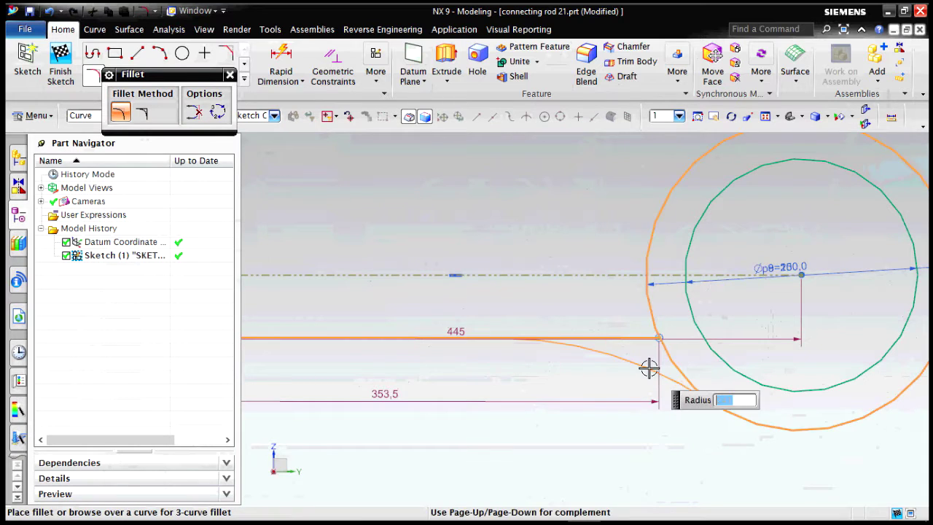
scroll(649, 368, down, 3)
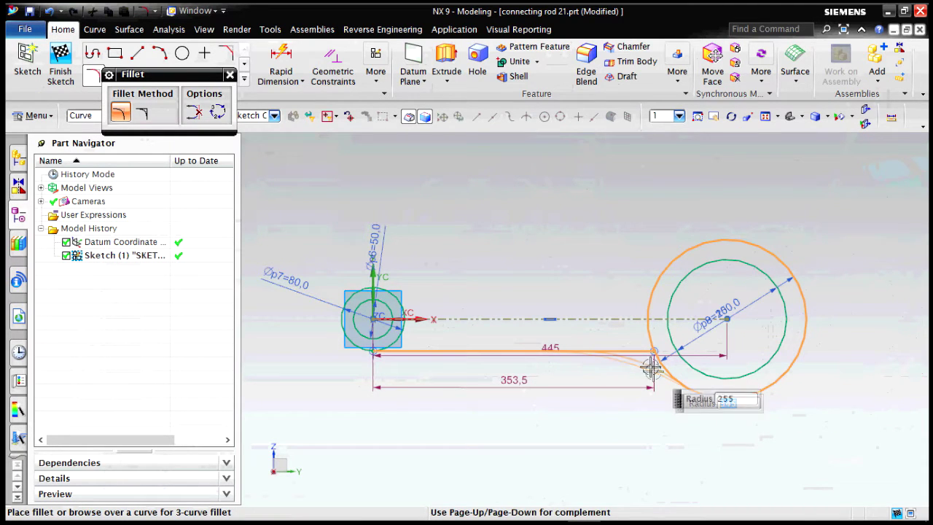
click(749, 459)
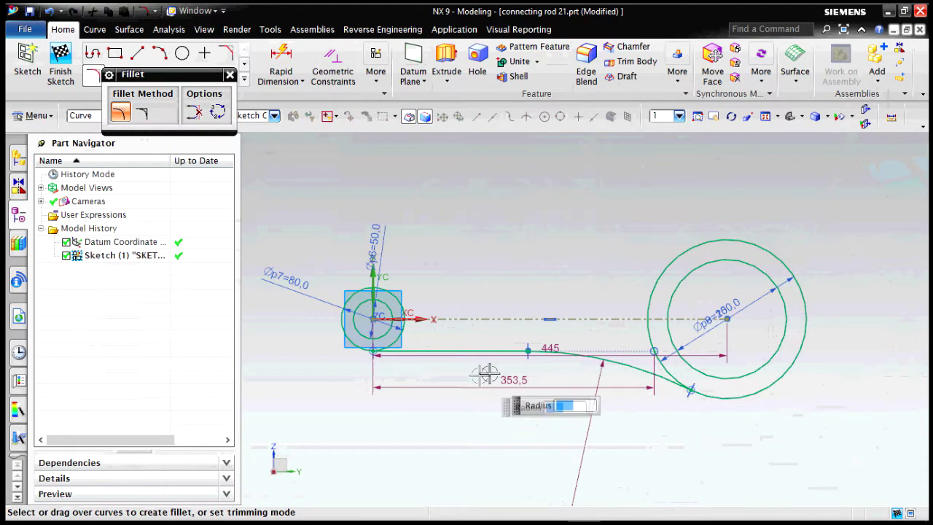
click(229, 75)
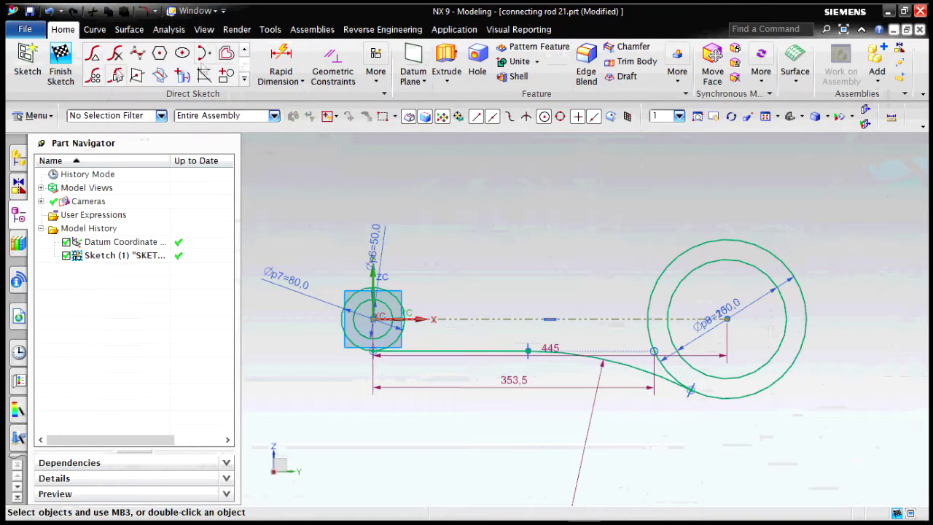
Mirror the lower line and its fillet arc about the horizontal reference line.
click(116, 75)
middle_click(554, 350)
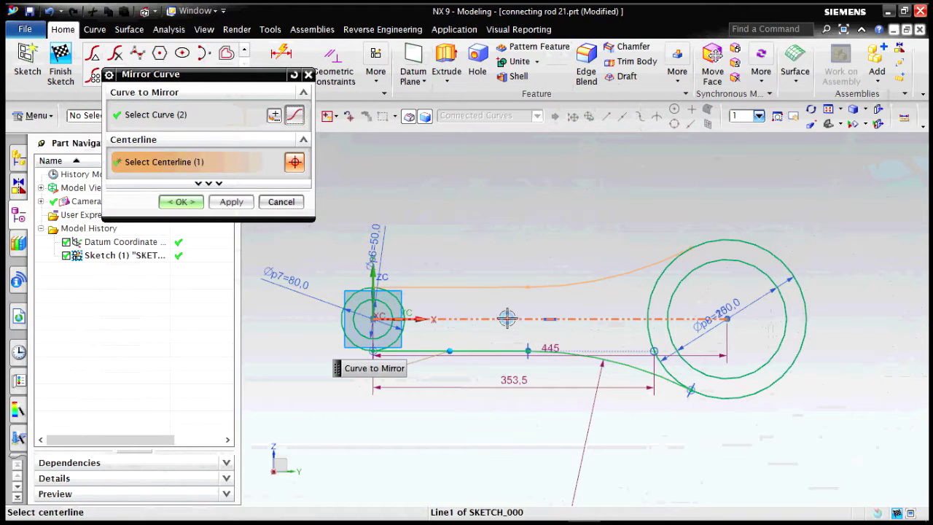
middle_click(506, 317)
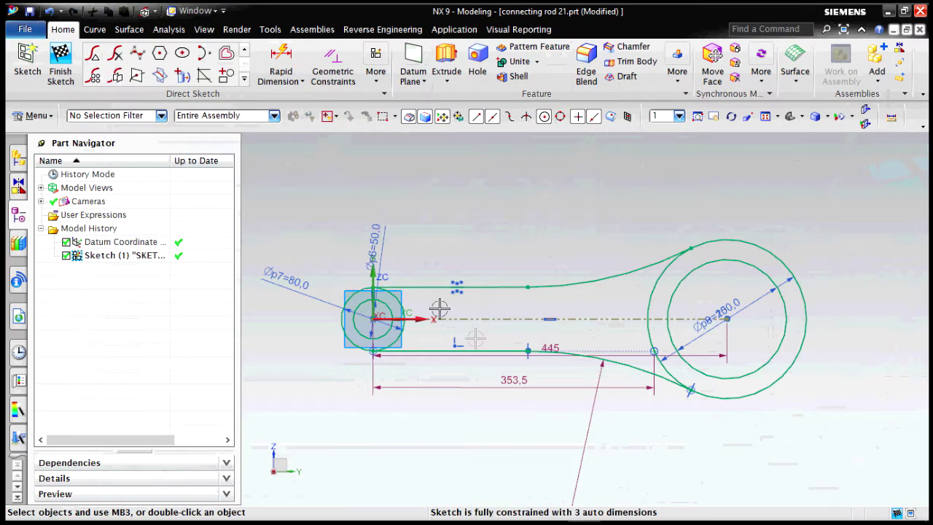
Trim the inner arcs of the 80 mm and 200 mm circles between the rod's side curves, and finish the sketch.
key(t)
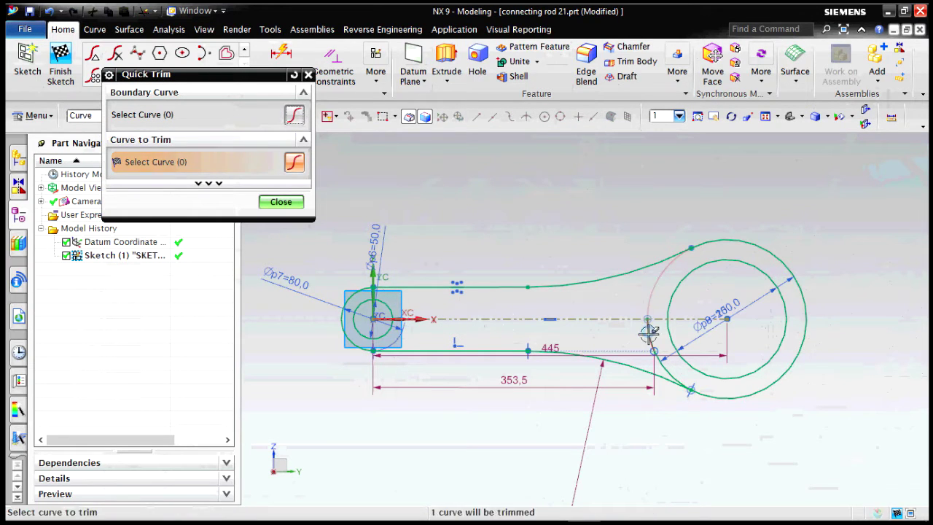
scroll(649, 348, up, 5)
scroll(760, 298, down, 6)
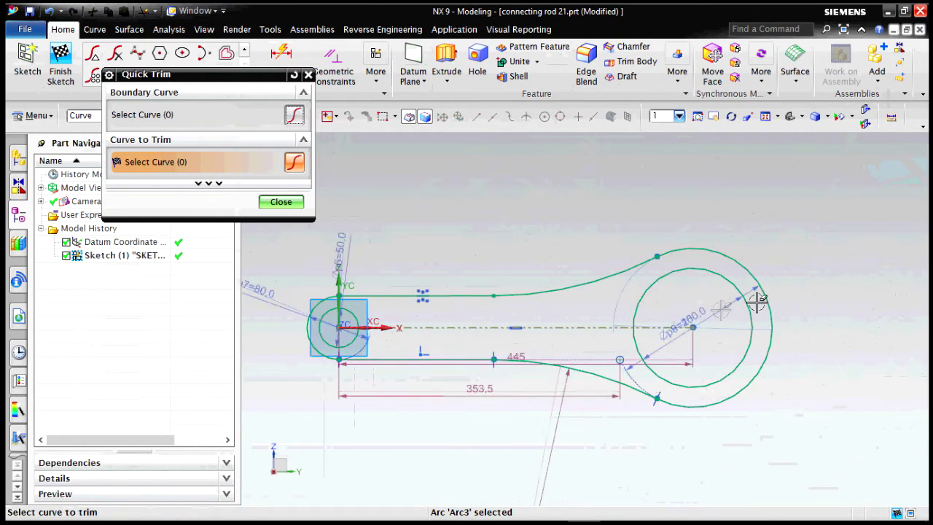
click(295, 204)
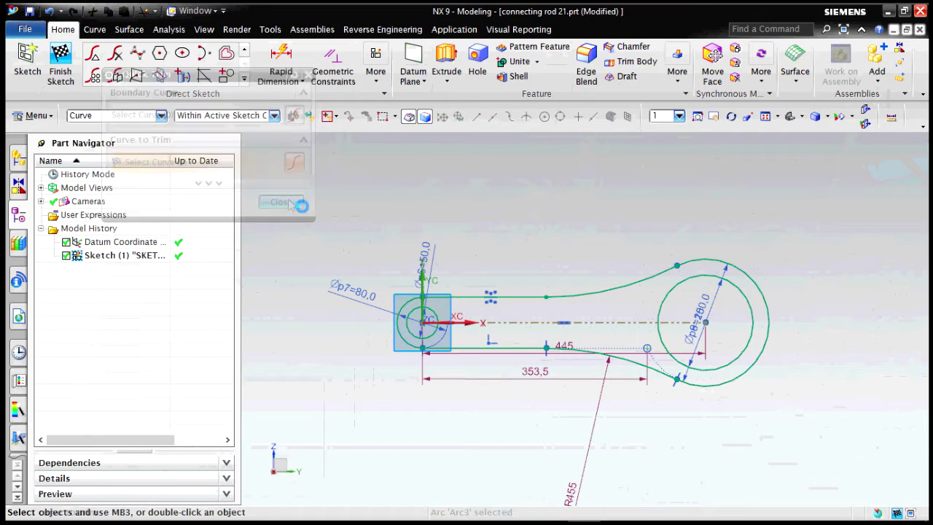
click(61, 54)
click(186, 58)
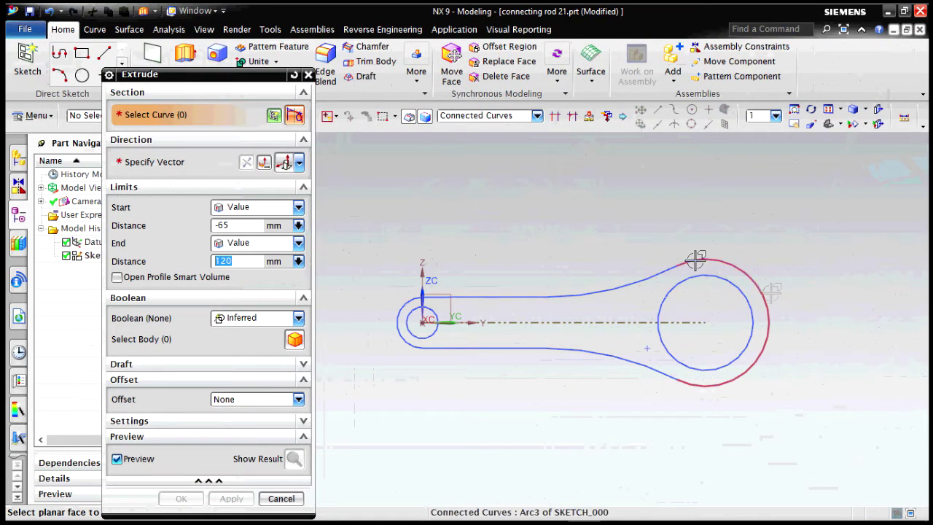
click(536, 115)
click(510, 141)
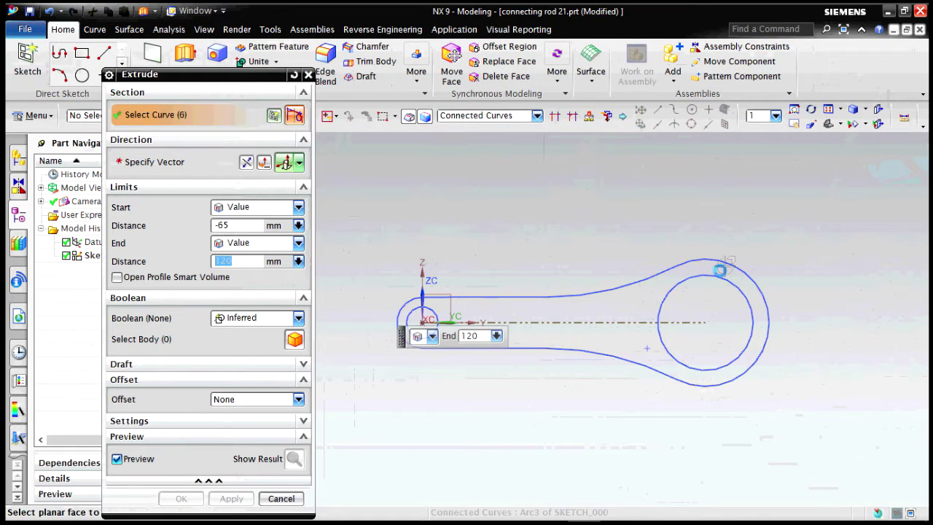
click(720, 270)
middle_drag(796, 326, 589, 379)
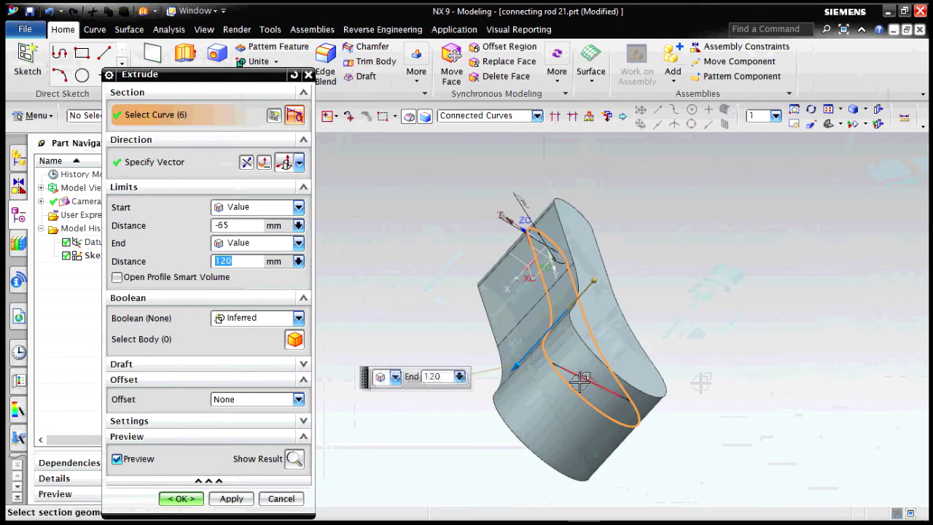
key(Escape)
mouse_move(670, 291)
middle_down()
mouse_move(718, 239)
mouse_move(719, 249)
middle_up()
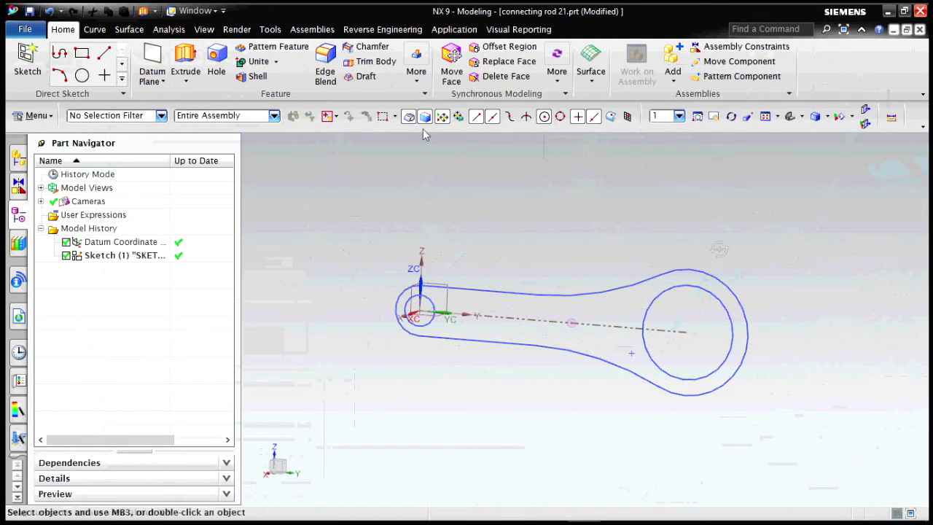
Begin extruding the large end's outer arc using single-curve selection, with limits from 0 to 25 mm.
click(194, 62)
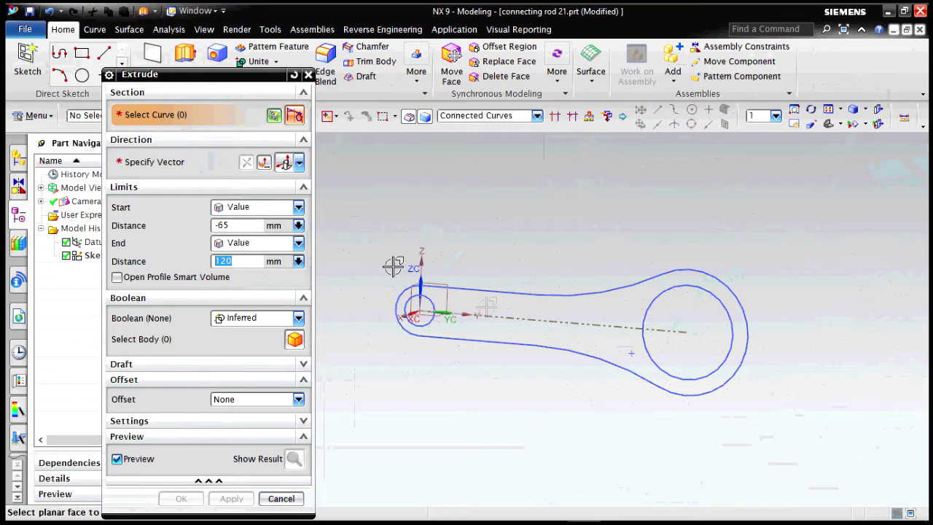
click(537, 115)
click(459, 126)
click(712, 271)
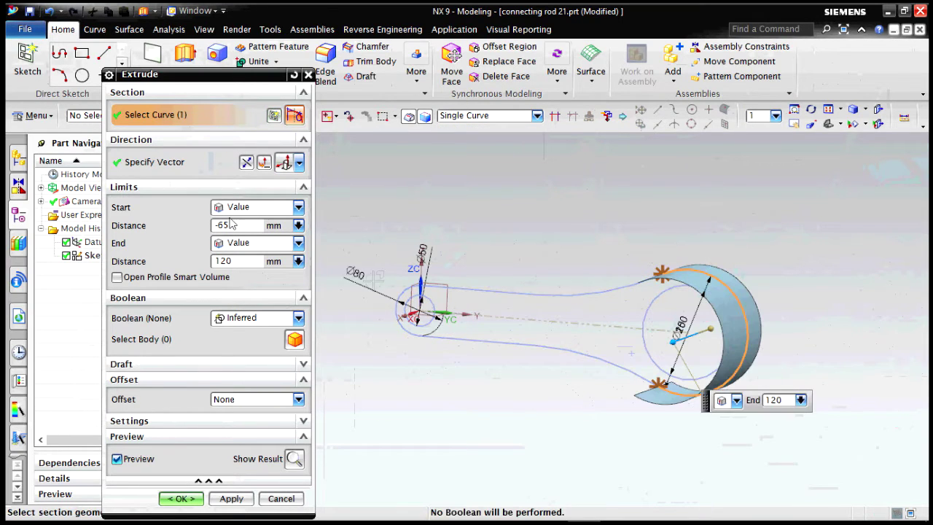
click(234, 261)
key(BackSpace)
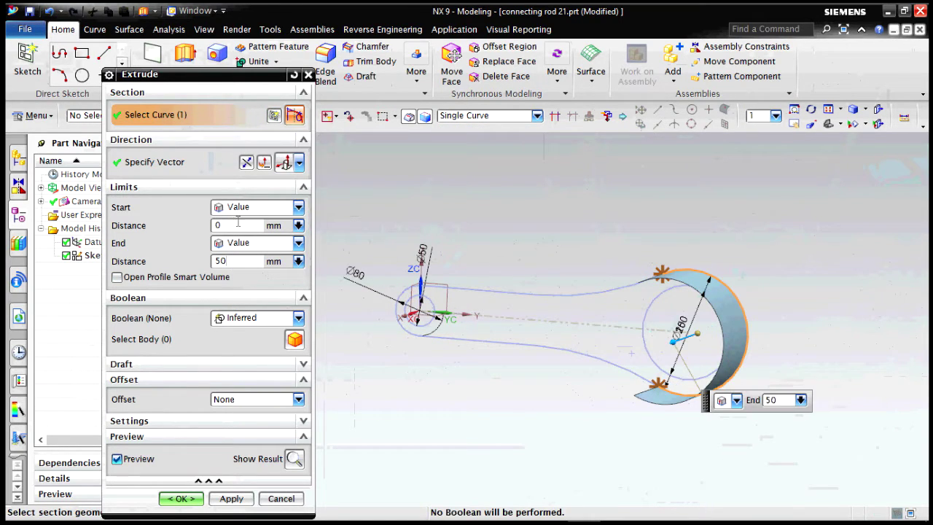
click(238, 224)
mouse_move(540, 299)
middle_down()
mouse_move(753, 314)
mouse_move(792, 303)
middle_up()
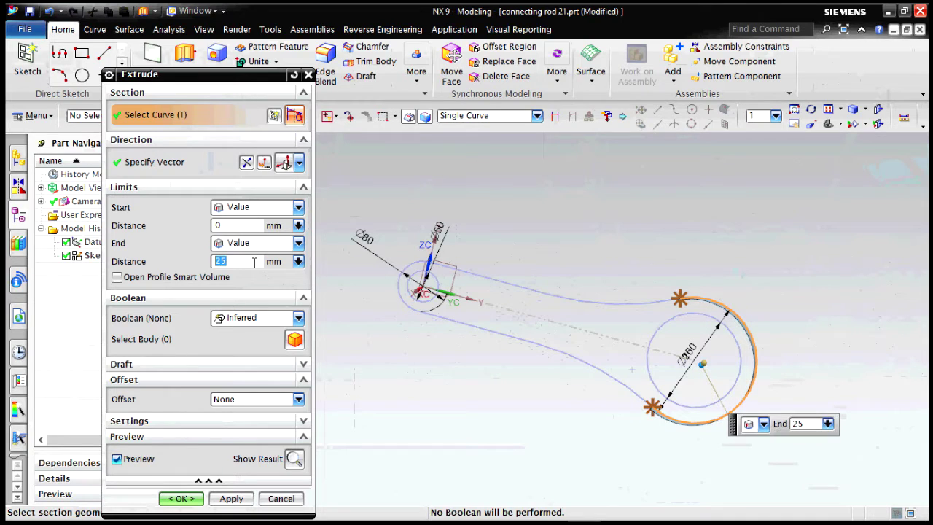
Add the remaining outline curves and the end-hole circles to the extrusion section and create the rod body.
click(574, 299)
click(503, 280)
click(424, 261)
click(433, 280)
scroll(434, 280, up, 5)
click(442, 289)
click(452, 391)
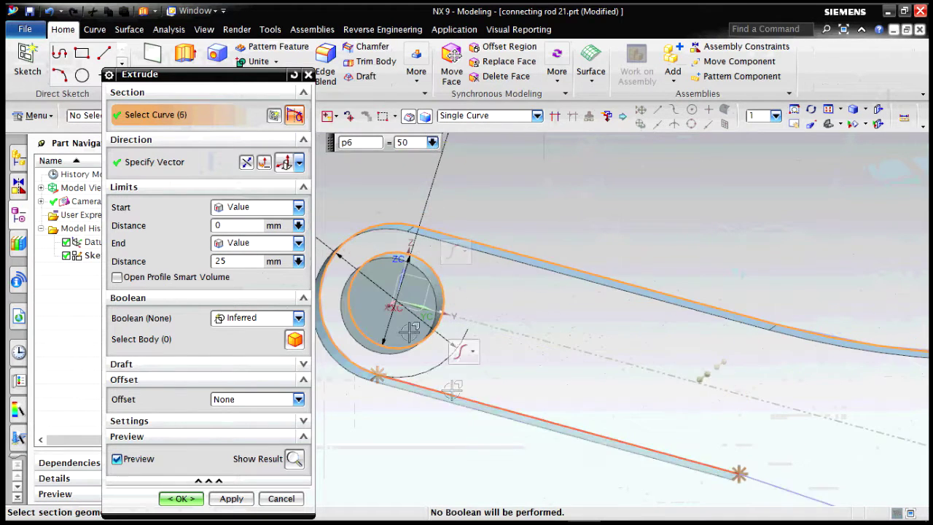
scroll(397, 306, down, 5)
click(547, 378)
click(618, 381)
mouse_move(808, 327)
middle_down()
mouse_move(755, 355)
mouse_move(777, 351)
mouse_move(764, 320)
mouse_move(776, 279)
middle_up()
click(186, 499)
Start a sketch on the rod's flat face and draw circles matching the outer rims of the small and 200 mm large ends.
click(27, 58)
click(466, 308)
click(231, 270)
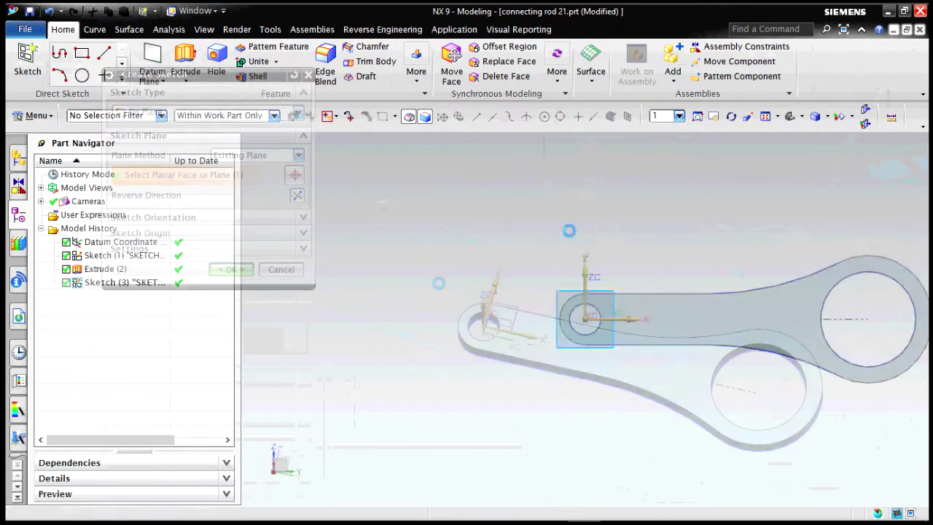
scroll(749, 264, up, 1)
click(183, 53)
click(401, 302)
click(425, 325)
click(765, 302)
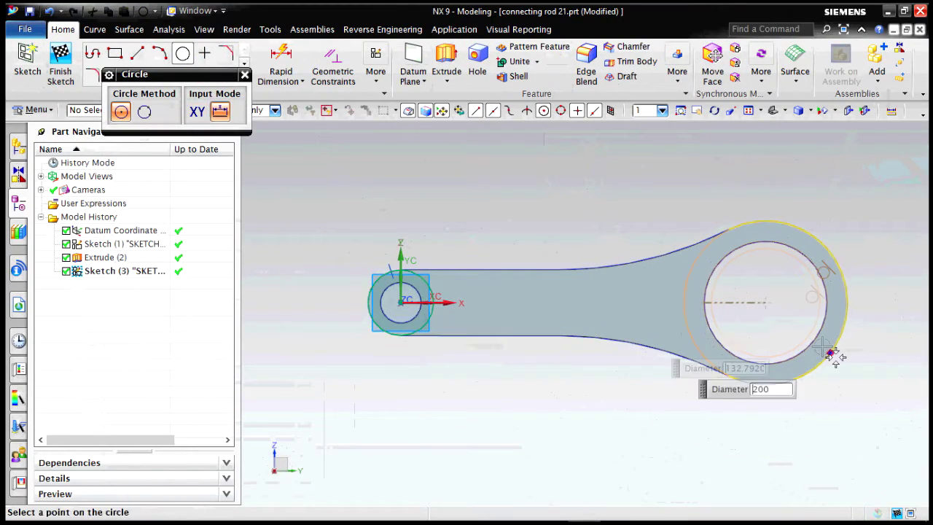
click(831, 352)
click(245, 75)
click(138, 54)
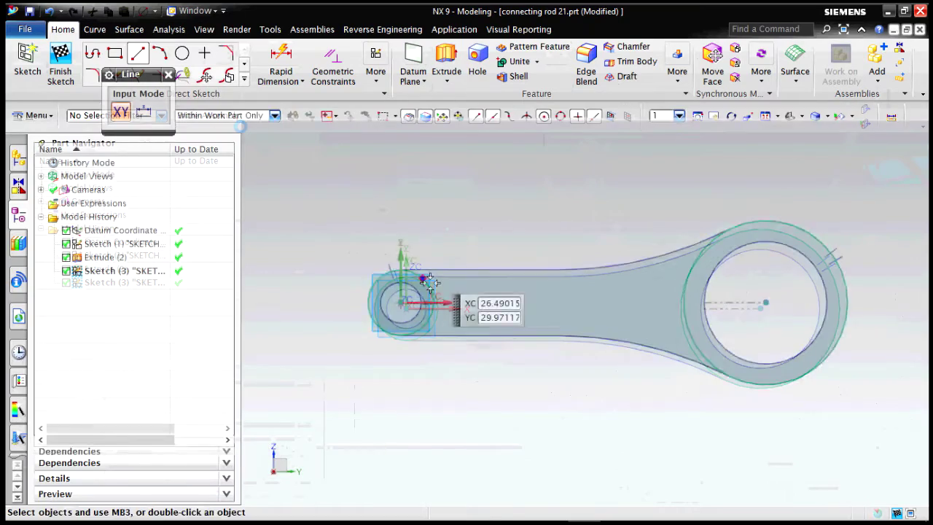
scroll(424, 273, up, 1)
click(359, 252)
key(Escape)
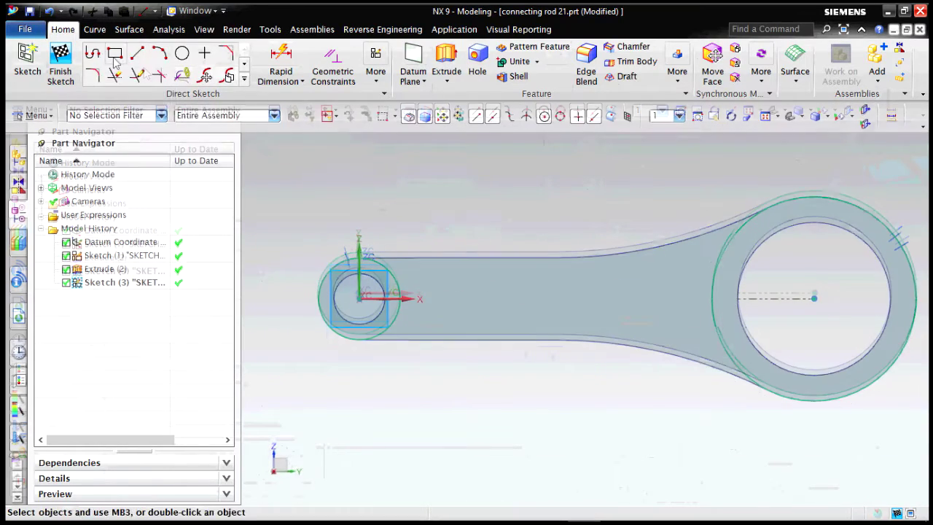
key(r)
click(377, 257)
scroll(704, 326, up, 4)
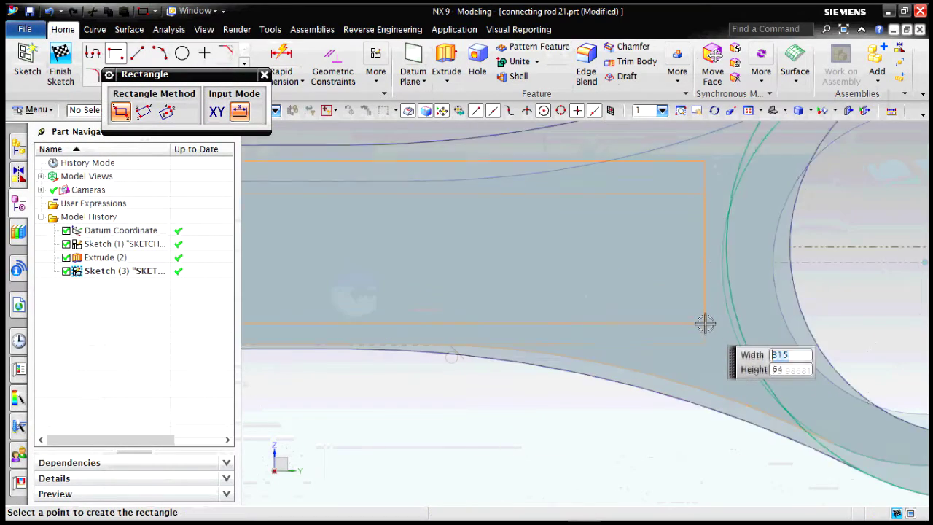
scroll(704, 325, down, 3)
scroll(321, 327, up, 3)
scroll(860, 320, down, 1)
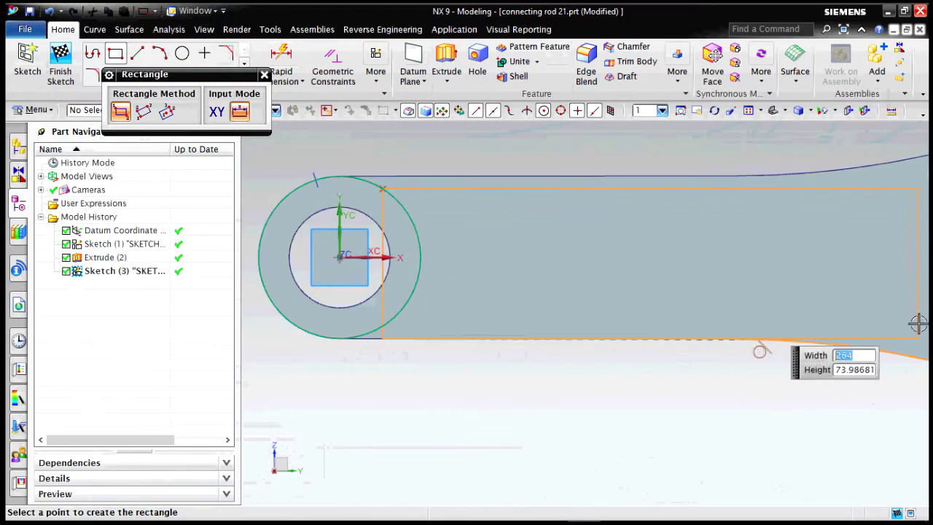
scroll(904, 311, down, 1)
scroll(906, 310, down, 2)
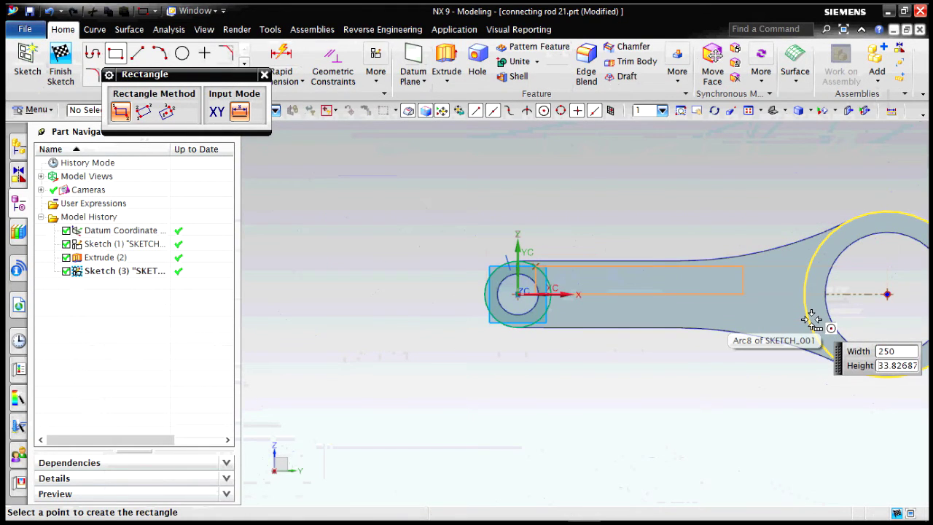
key(Escape)
click(264, 74)
Draw a 260 by 60 mm rectangle centred across the shank, starting 70 mm from the small end's centre.
scroll(271, 226, down, 1)
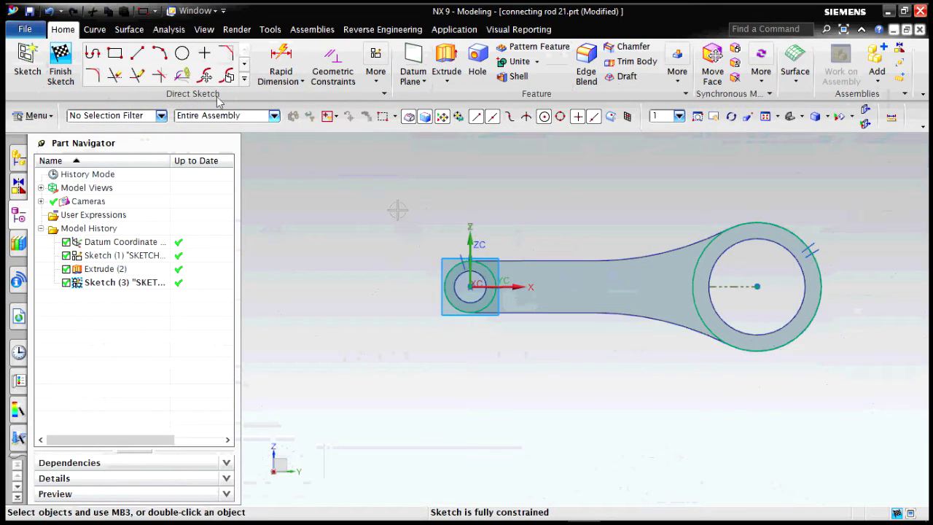
key(r)
click(512, 260)
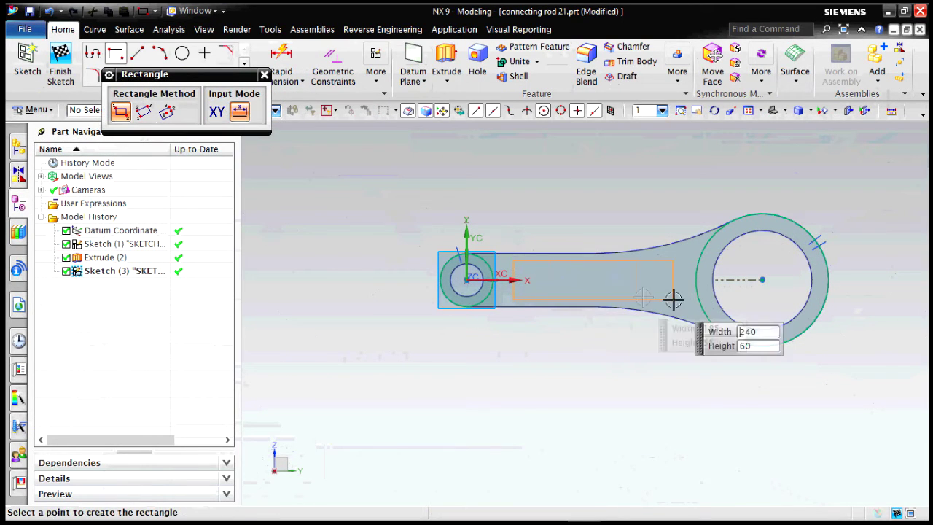
click(686, 299)
key(Escape)
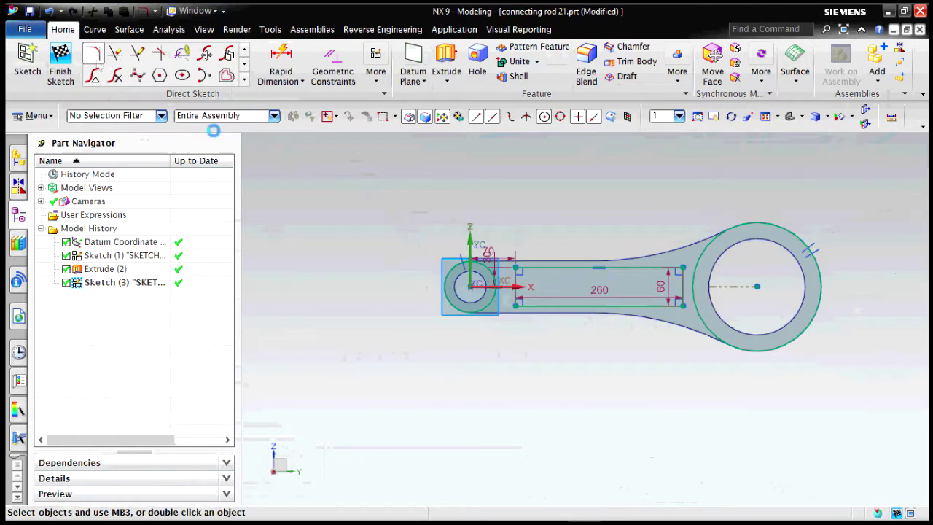
Fillet the rectangle's corners, with radii of about 21 mm near the small end and 27.5 mm near the large end.
scroll(575, 268, up, 3)
click(475, 265)
click(459, 278)
click(466, 275)
click(479, 335)
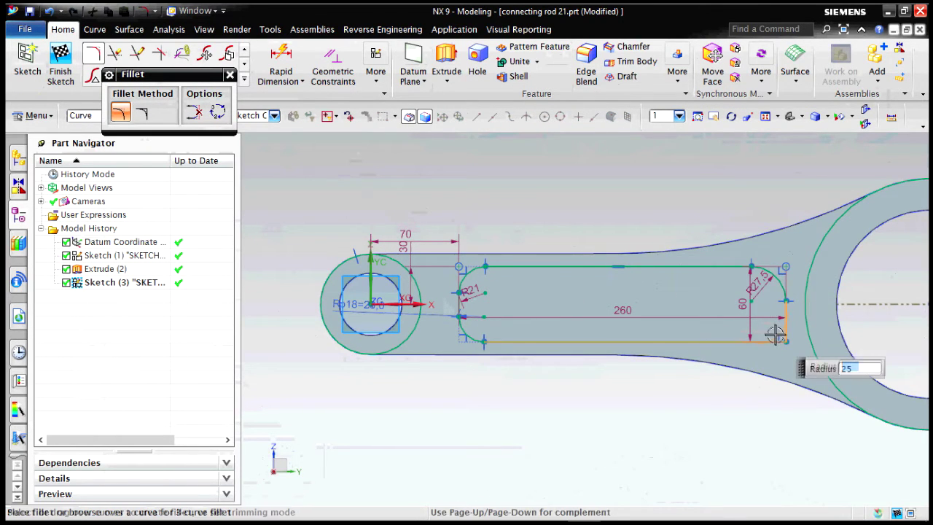
key(Escape)
scroll(580, 236, down, 3)
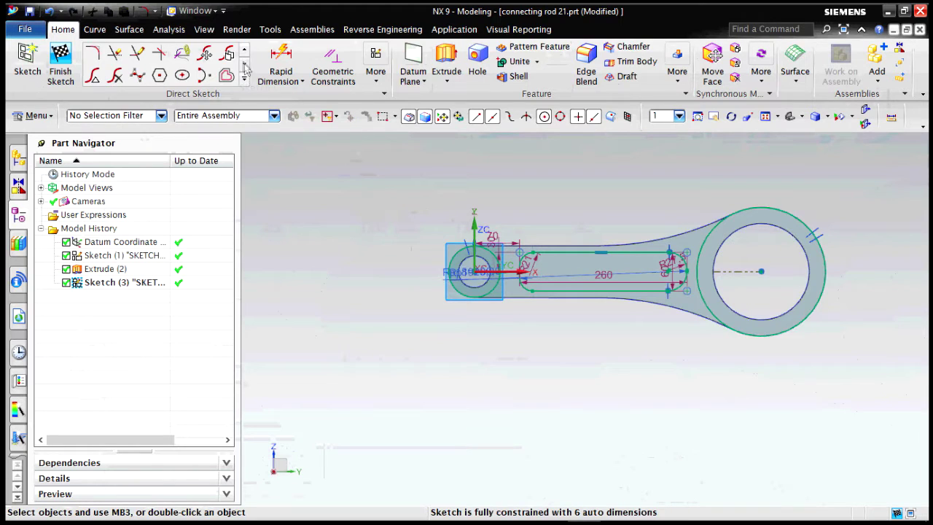
Draw circles matching the rims of the large-end and small-end holes, and finish the sketch.
click(182, 53)
scroll(466, 275, up, 4)
click(489, 254)
click(518, 270)
scroll(437, 270, down, 3)
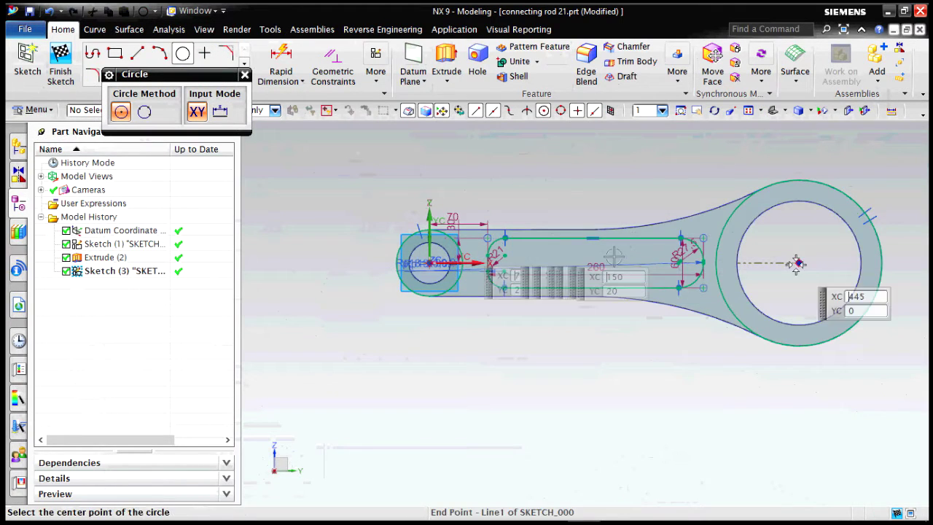
click(853, 306)
scroll(437, 269, up, 4)
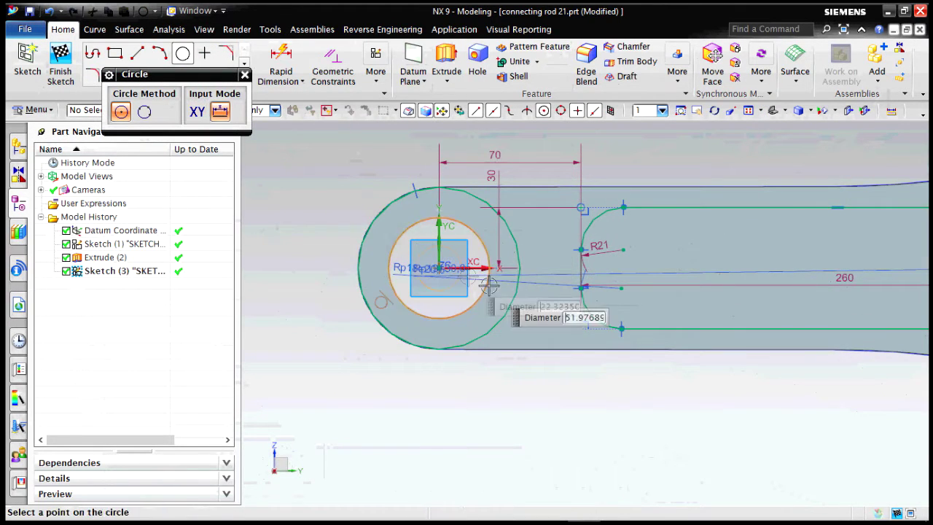
click(488, 286)
key(ctrl+q)
key(x)
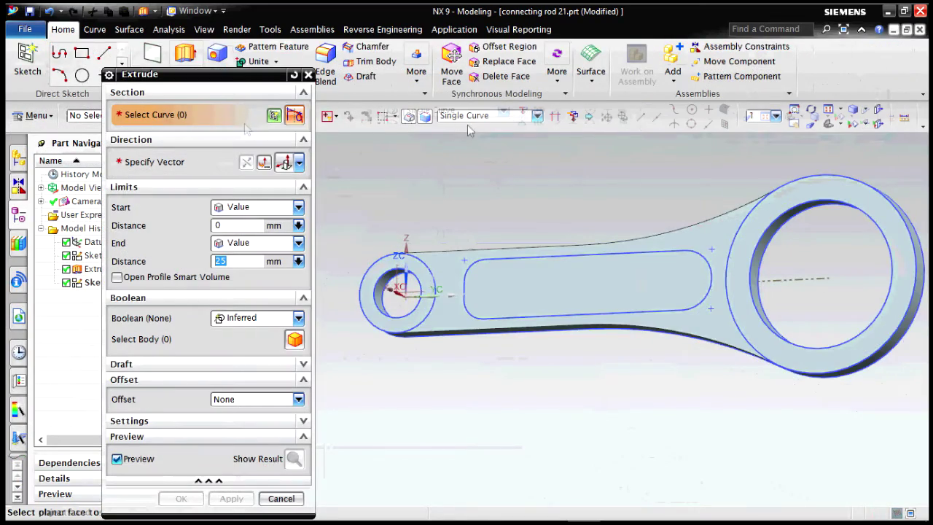
scroll(417, 280, up, 5)
click(474, 277)
click(423, 308)
scroll(474, 264, down, 2)
middle_drag(474, 265, 396, 333)
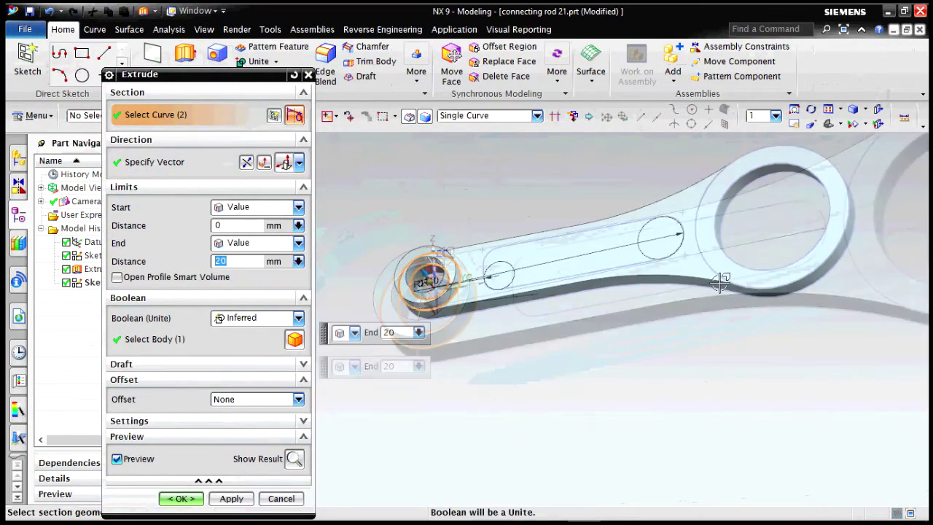
click(720, 249)
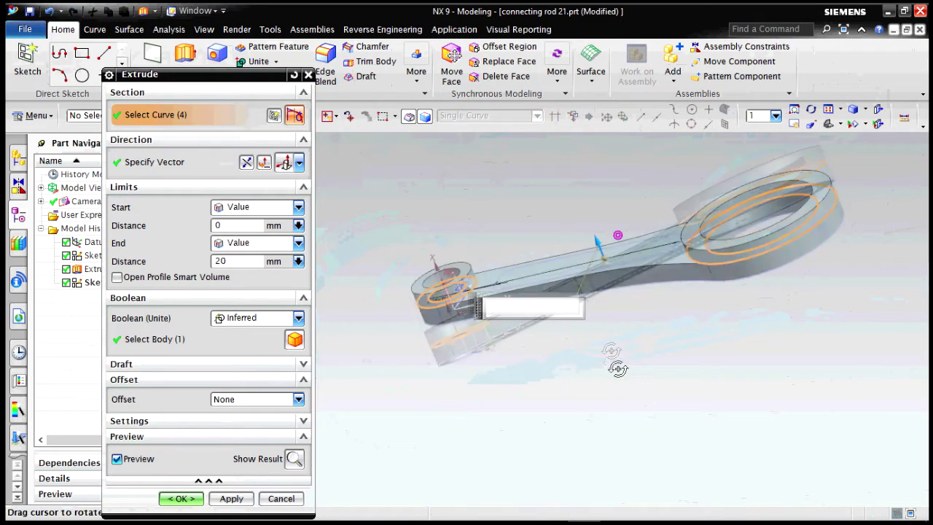
middle_drag(618, 369, 640, 368)
click(280, 499)
Extrude the small end's ring 25 mm and the large end's ring 40 mm, uniting both with the rod body.
middle_drag(397, 171, 408, 209)
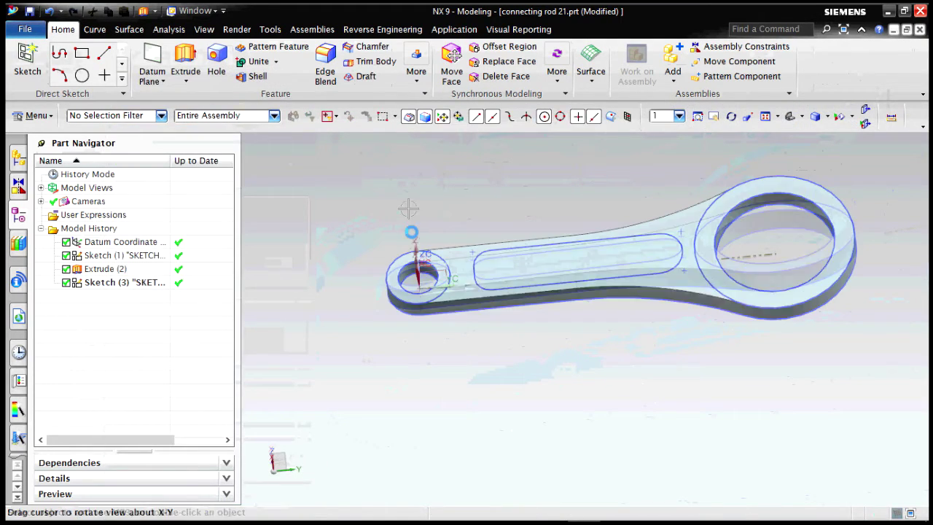
key(x)
click(438, 271)
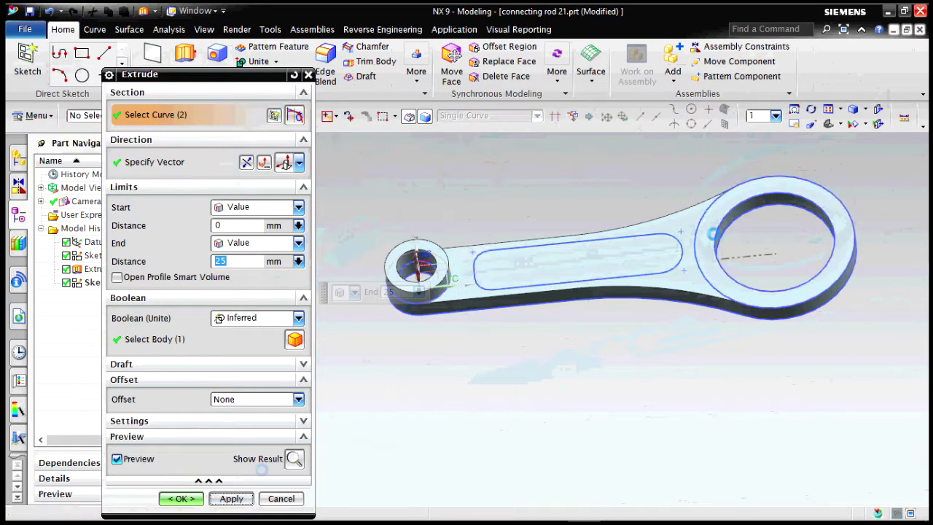
click(725, 218)
drag(771, 229, 662, 326)
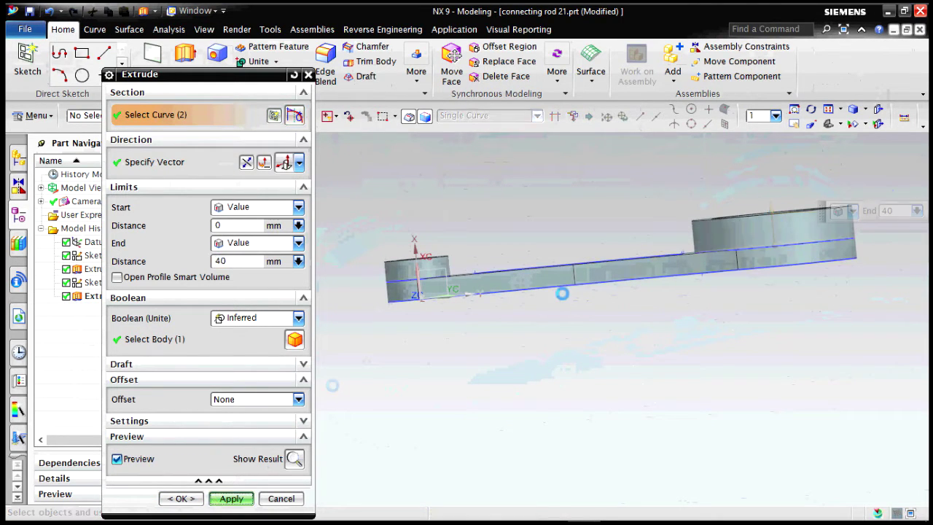
Select all lines and corner arcs of the shank's pocket outline as a new extrusion section, including the tiny end segments.
scroll(659, 264, up, 3)
click(692, 215)
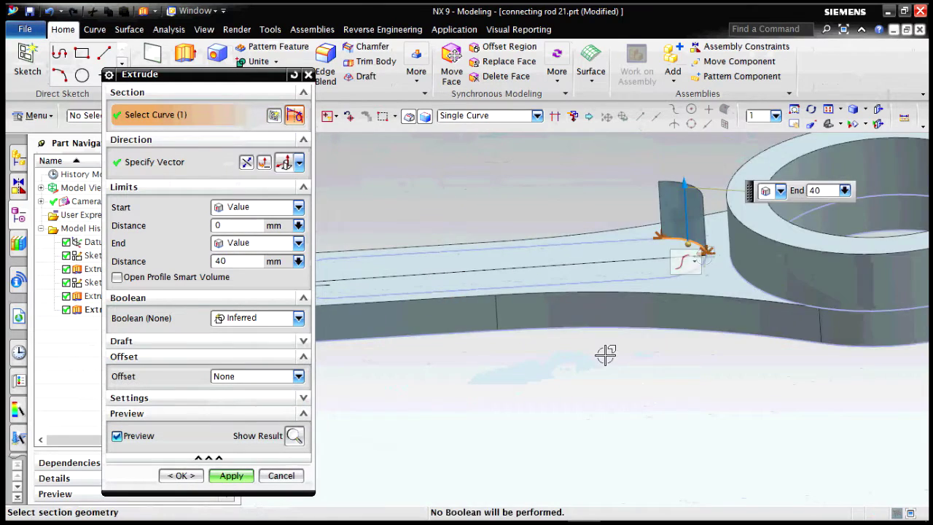
click(581, 296)
click(335, 312)
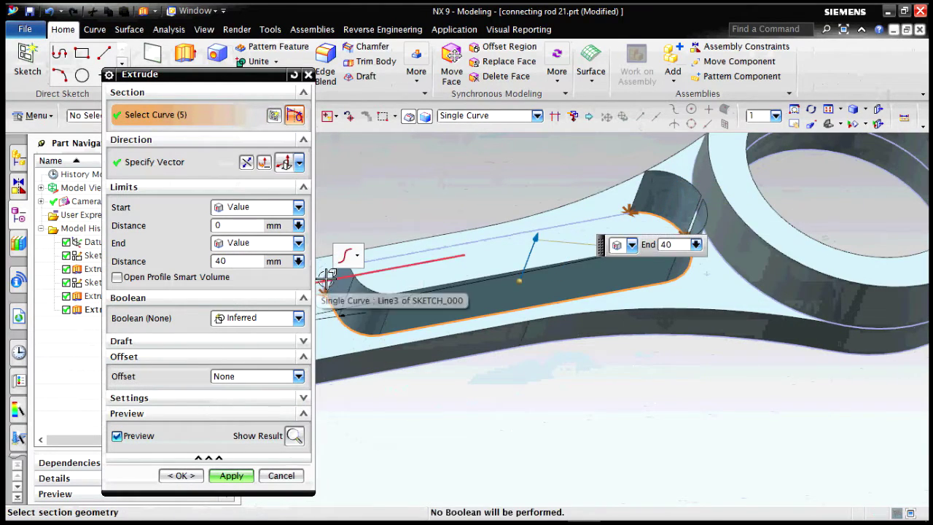
click(326, 278)
click(387, 258)
scroll(601, 398, down, 2)
middle_drag(600, 397, 573, 352)
scroll(572, 306, up, 8)
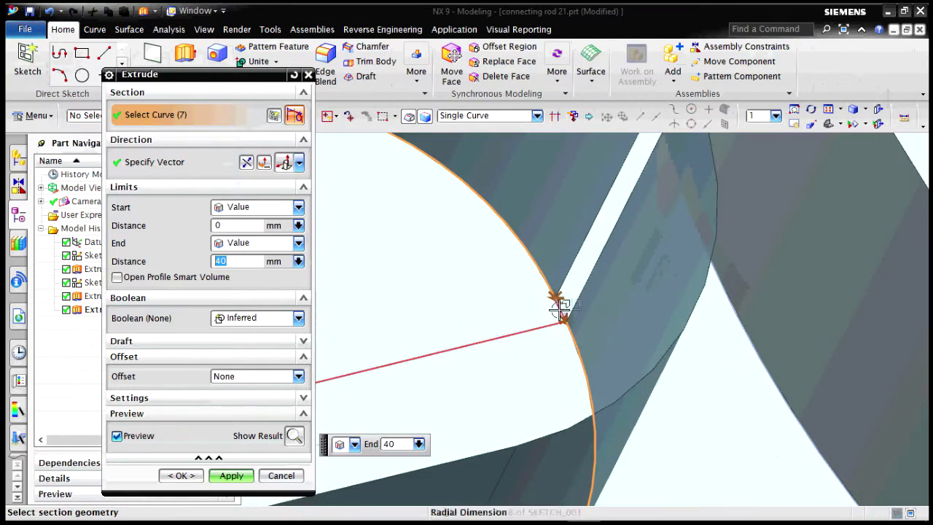
scroll(559, 307, up, 5)
click(557, 297)
scroll(691, 296, down, 12)
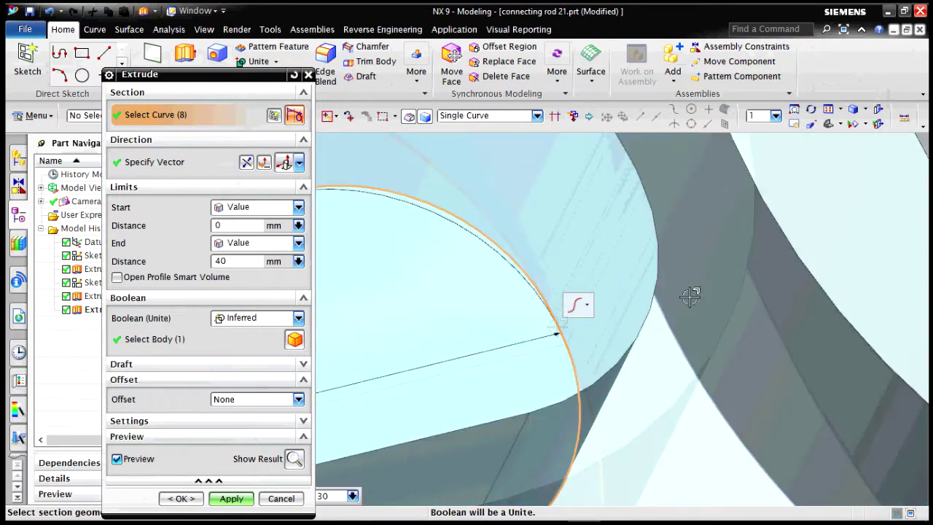
Subtract the pocket extrusion from the rod body, directed into the shank to a depth of 15 mm.
click(299, 319)
click(264, 363)
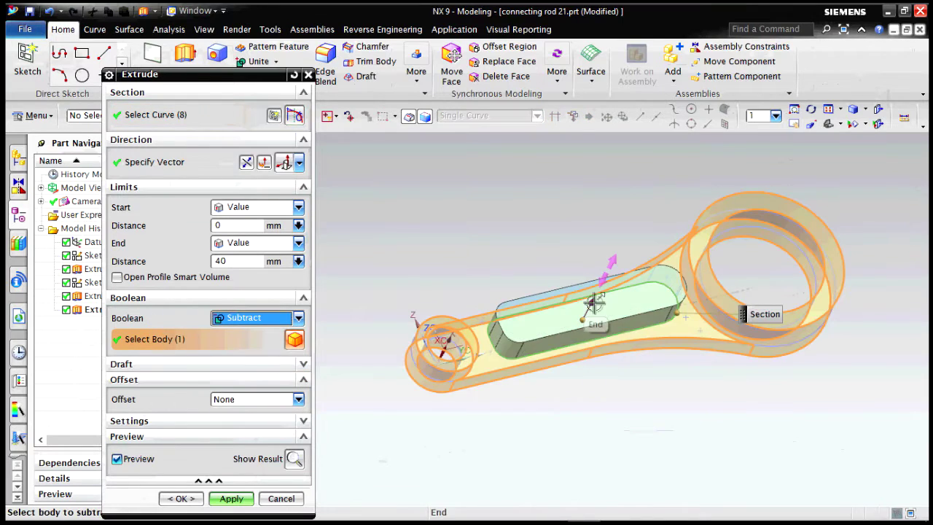
drag(593, 301, 578, 328)
mouse_move(593, 362)
middle_down()
mouse_move(595, 397)
mouse_move(593, 352)
middle_up()
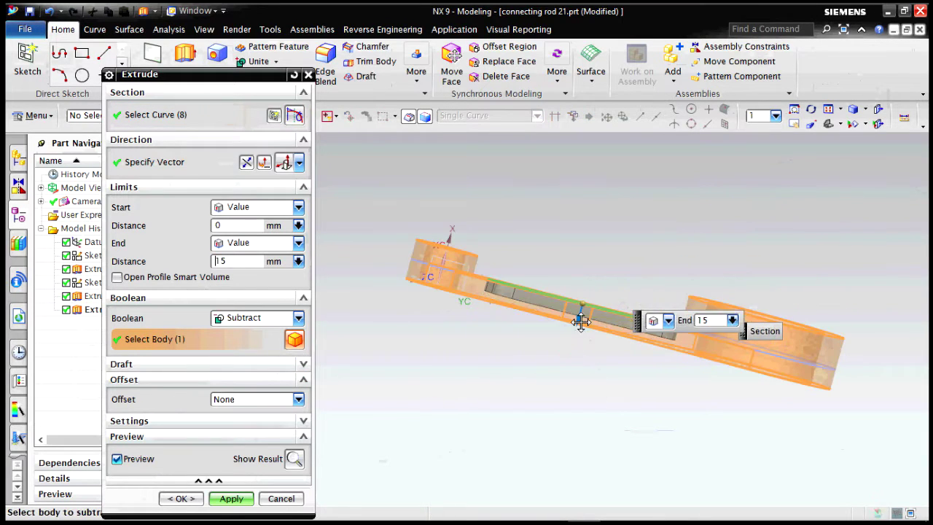
click(194, 500)
Hide the rod profile sketch and the pocket and rings sketch.
middle_drag(539, 413, 704, 454)
scroll(704, 454, down, 3)
middle_drag(768, 458, 738, 415)
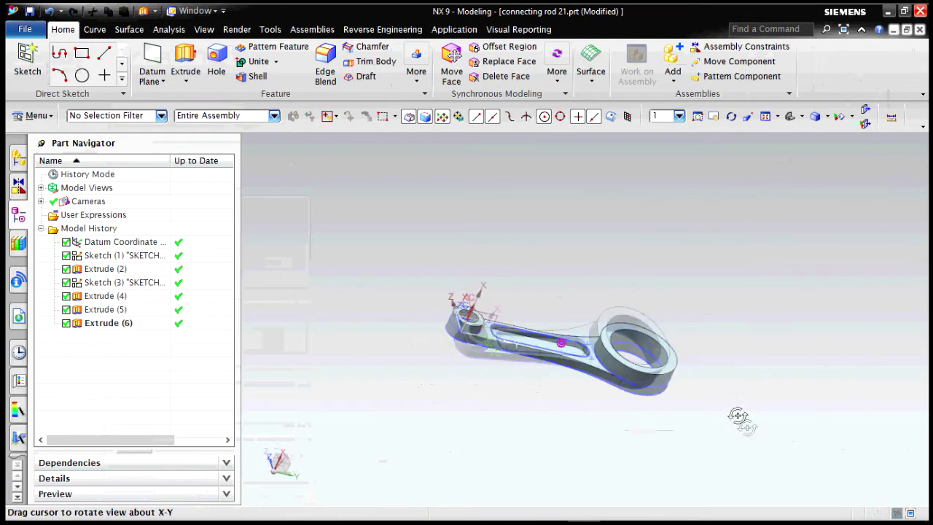
right_click(113, 281)
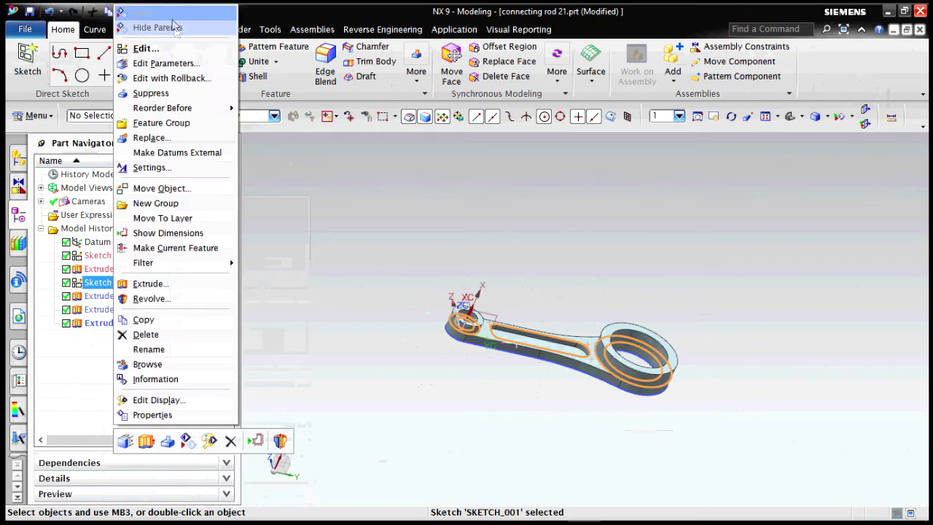
click(169, 13)
right_click(143, 256)
click(173, 111)
Apply a circular edge blend where the small-end boss meets the shank.
mouse_move(735, 360)
middle_down()
mouse_move(729, 325)
mouse_move(699, 374)
middle_up()
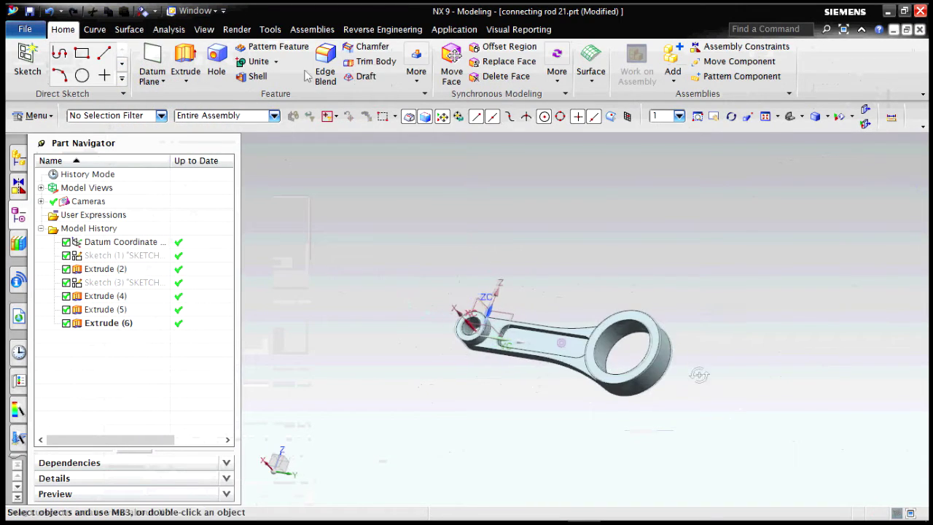
click(325, 71)
scroll(471, 313, up, 5)
click(408, 296)
scroll(531, 306, down, 2)
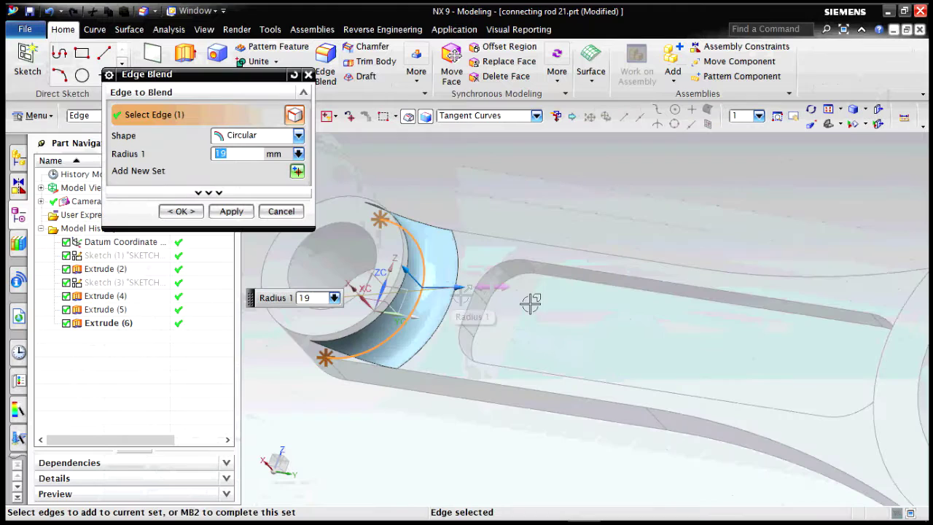
click(226, 215)
Blend the large-end boss's base edge and the pocket's floor edge with a 10 mm radius.
scroll(588, 285, down, 4)
middle_drag(556, 355, 666, 315)
click(717, 350)
click(717, 349)
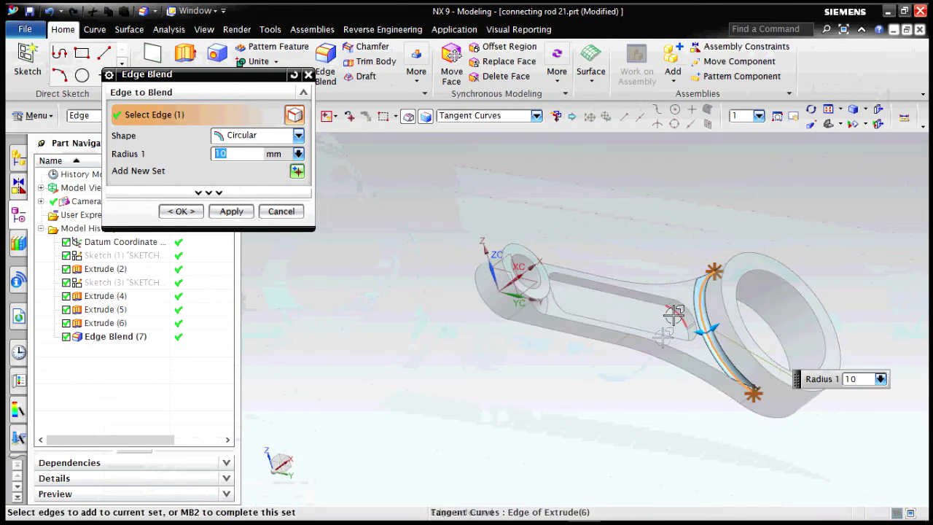
click(630, 303)
click(228, 216)
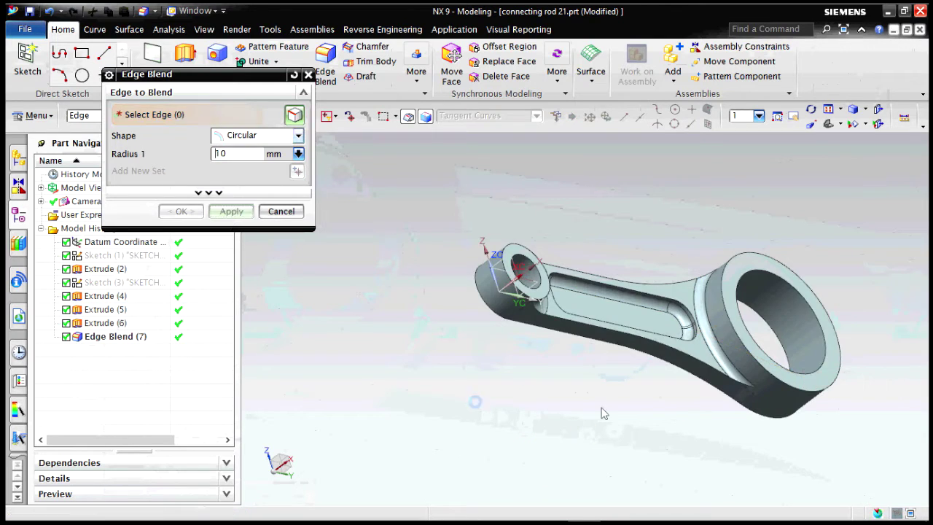
middle_drag(603, 413, 521, 366)
click(309, 76)
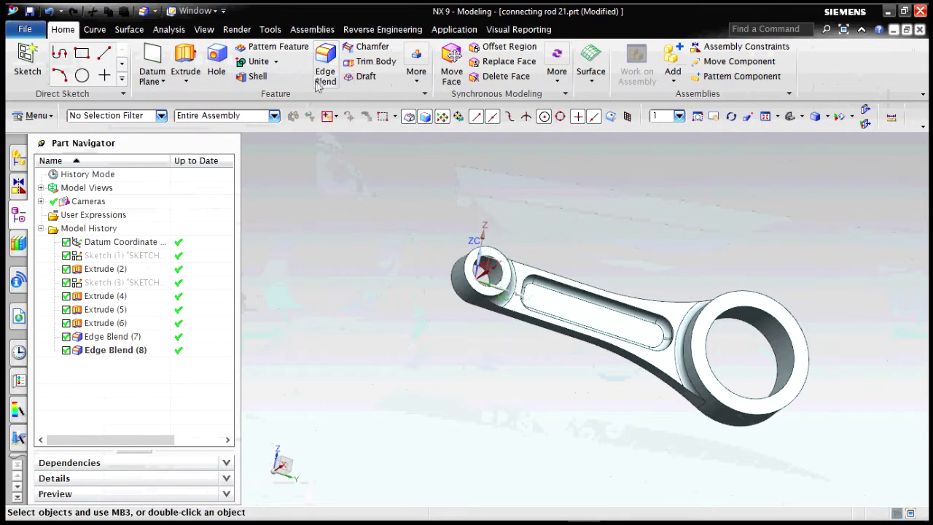
Start a Mirror Feature and select the four extrudes and the edge blends as the features to mirror.
click(417, 73)
click(506, 162)
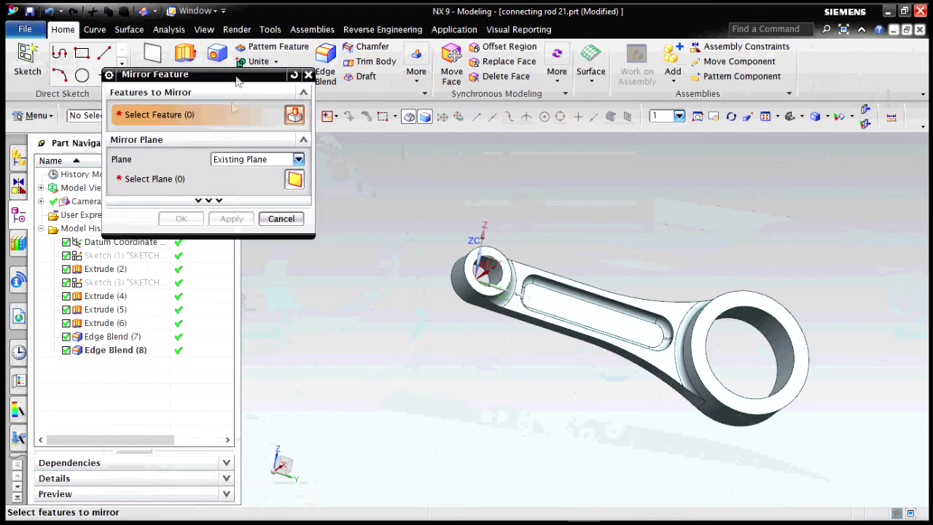
drag(237, 81, 309, 65)
click(105, 269)
click(105, 296)
click(105, 309)
click(105, 323)
click(115, 350)
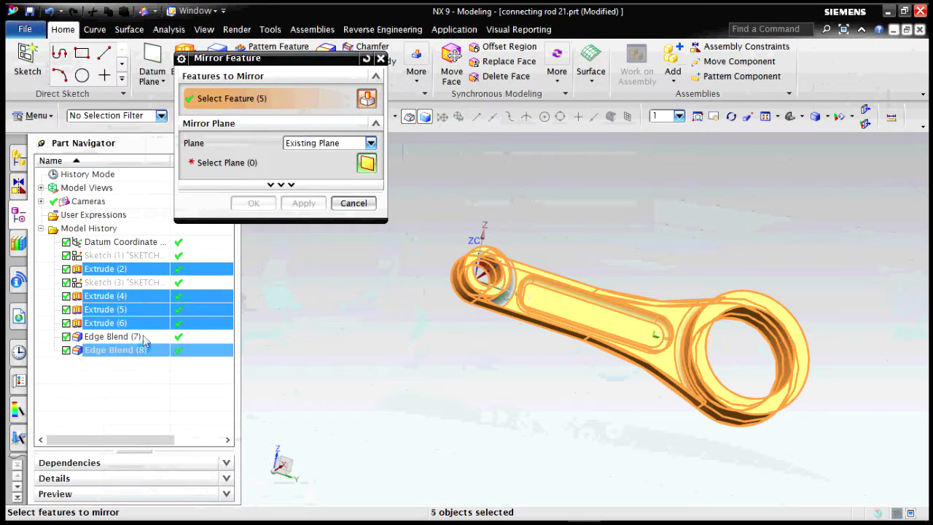
Mirror the selected features about the rod's flat back face to complete the connecting rod.
click(253, 162)
middle_drag(505, 346, 635, 283)
click(635, 282)
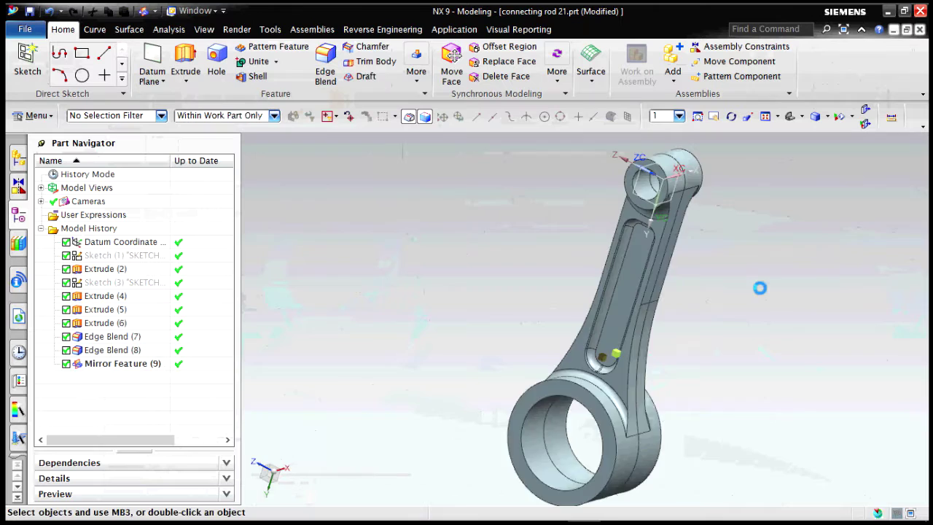
middle_drag(774, 270, 744, 294)
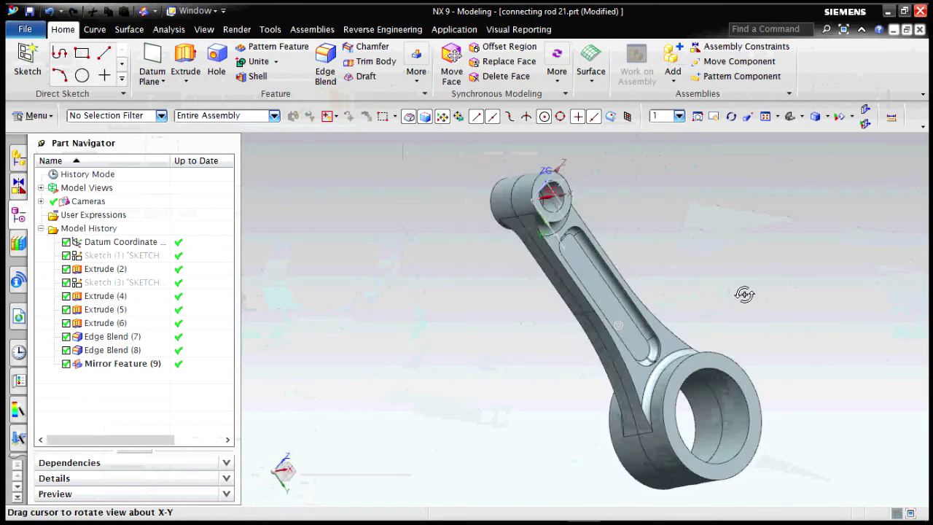
mouse_move(430, 258)
middle_down()
mouse_move(425, 283)
mouse_move(418, 271)
middle_up()
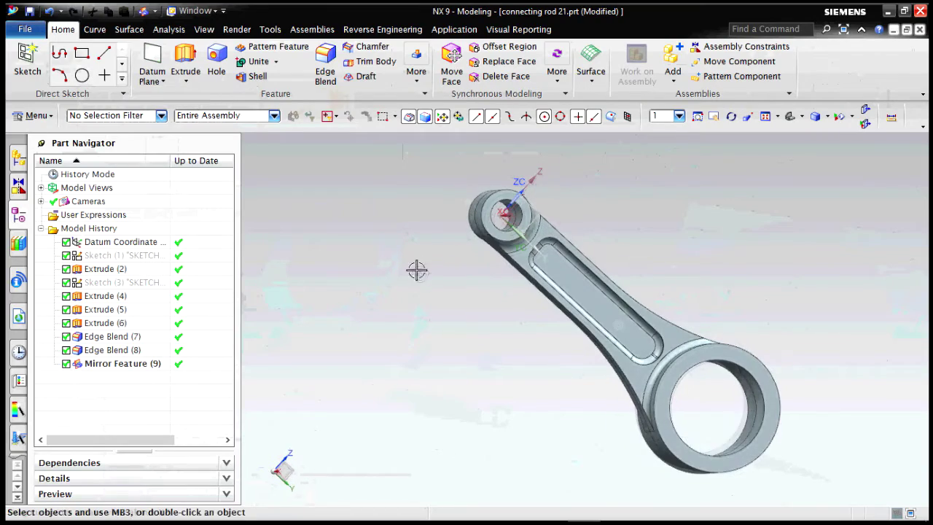
Add piston head1.prt as the first component of assembly5.prt, positioned at the origin.
click(25, 29)
click(343, 117)
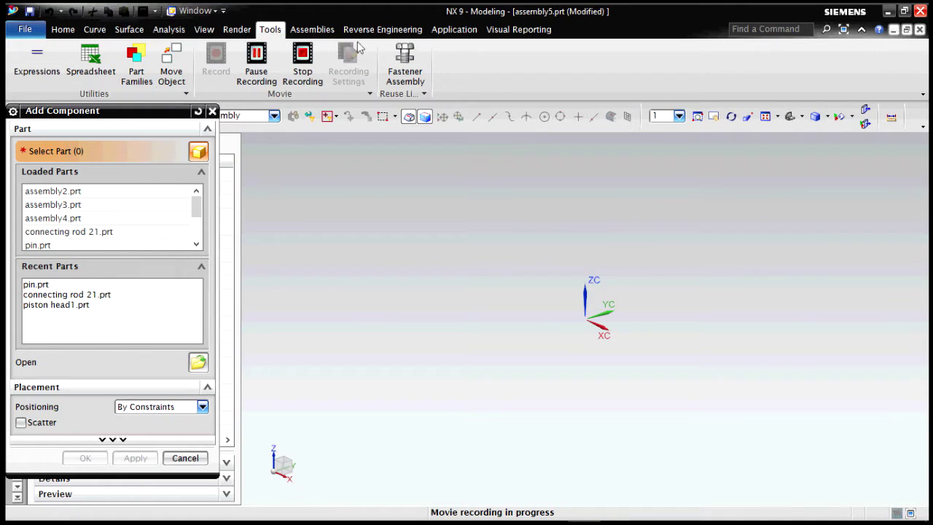
click(312, 30)
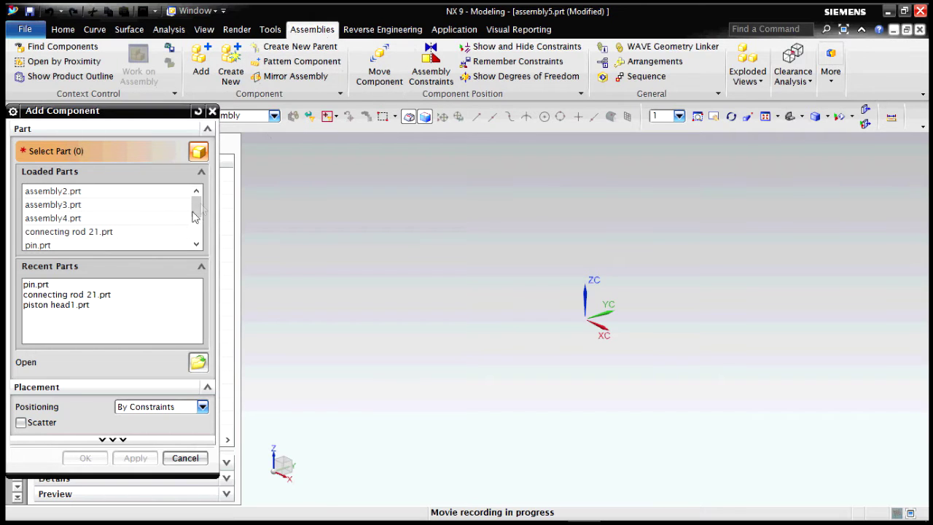
click(66, 232)
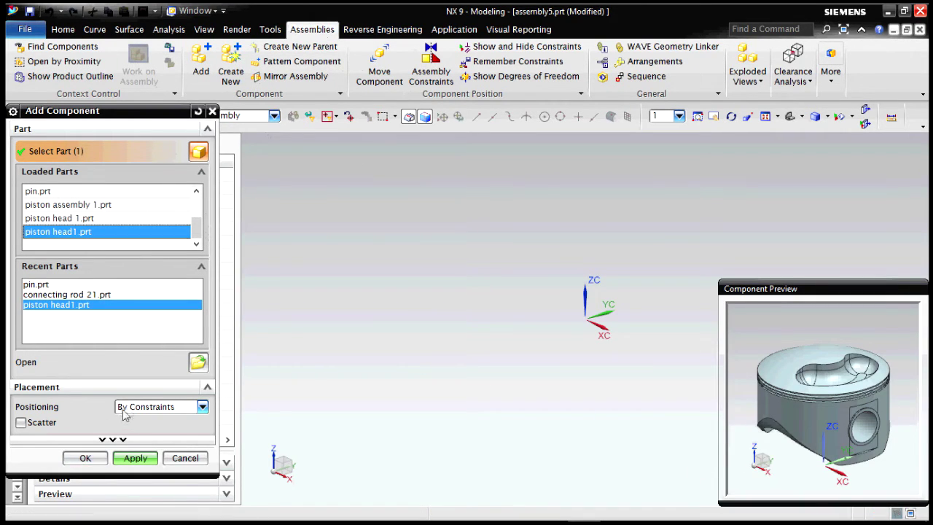
click(140, 422)
click(85, 457)
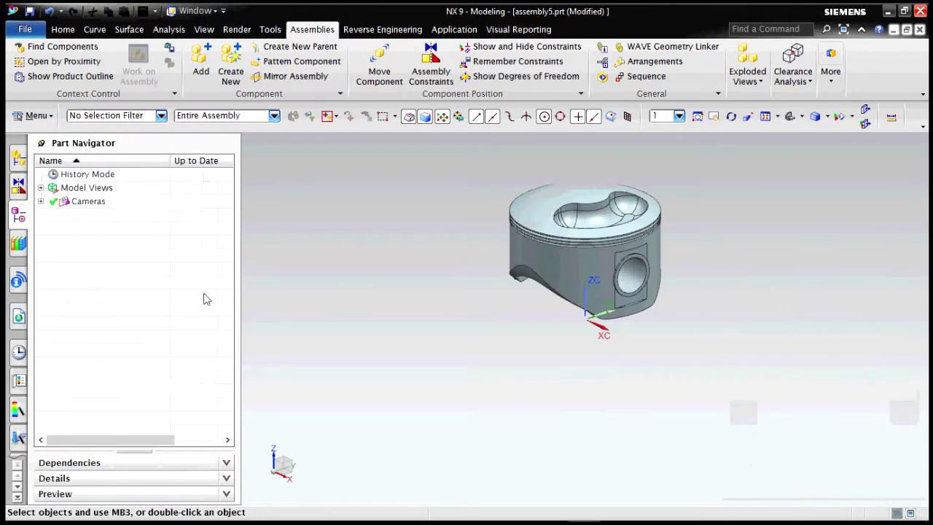
Add connecting rod 21.prt to the assembly with its positioning set to By Constraints.
click(200, 71)
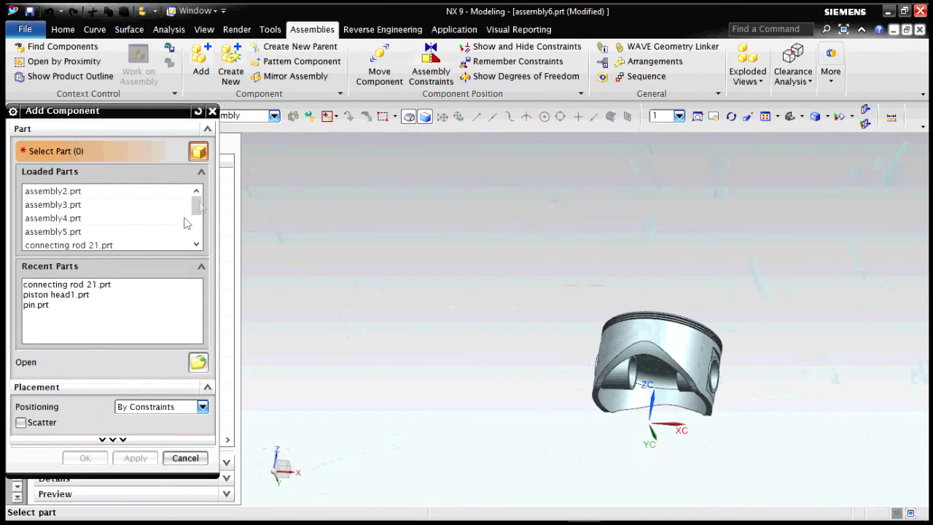
click(129, 205)
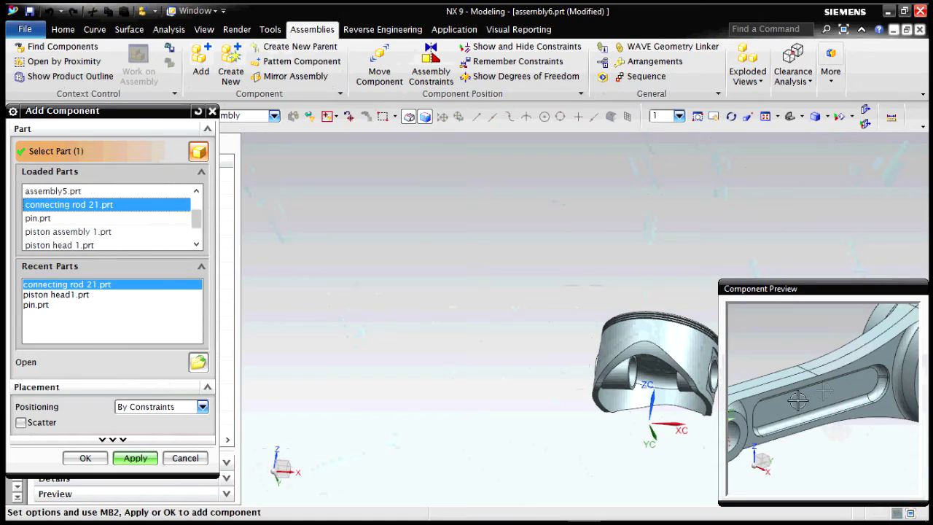
middle_drag(838, 455, 819, 446)
scroll(868, 390, down, 5)
middle_drag(868, 389, 859, 399)
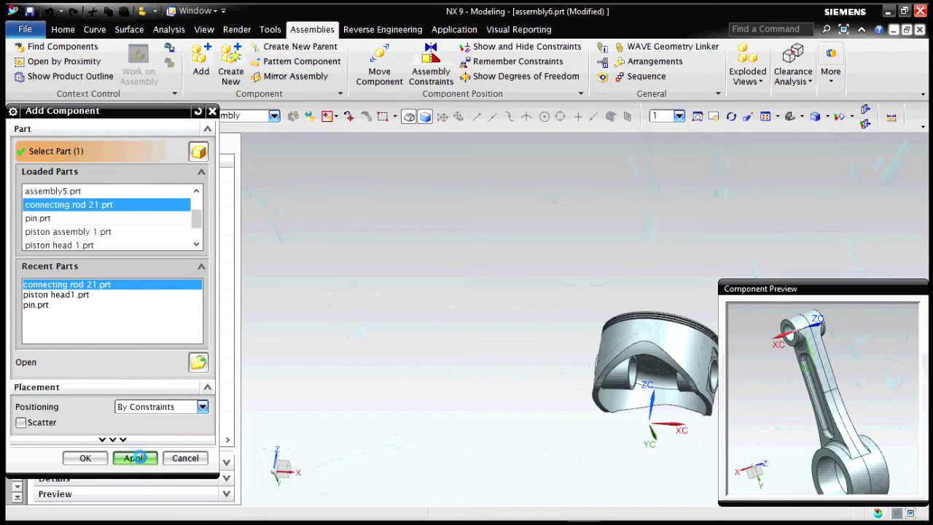
click(135, 458)
Align the centerline of the connecting rod's small-end bore with the piston head's pin-bore centerline using a Touch Align constraint.
click(129, 149)
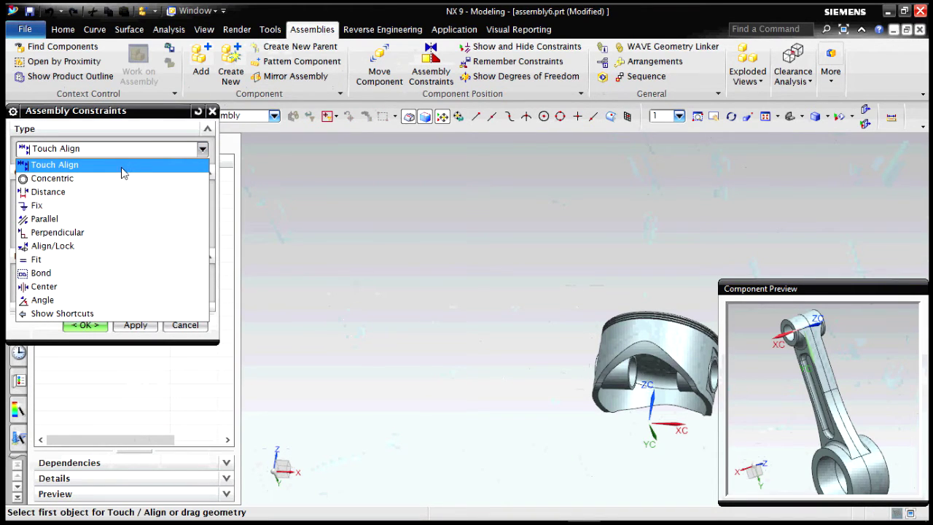
click(122, 166)
scroll(825, 317, up, 5)
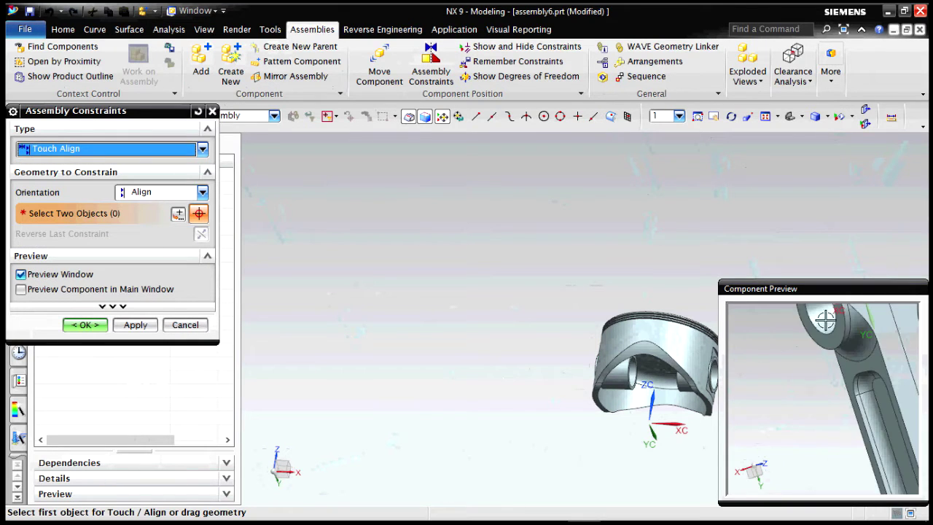
scroll(781, 459, down, 3)
scroll(803, 387, up, 5)
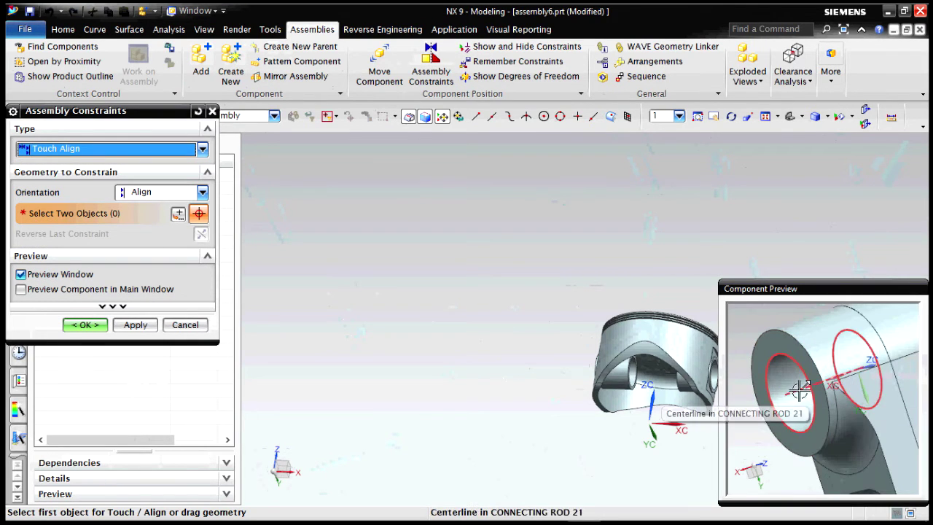
click(800, 388)
scroll(597, 353, up, 5)
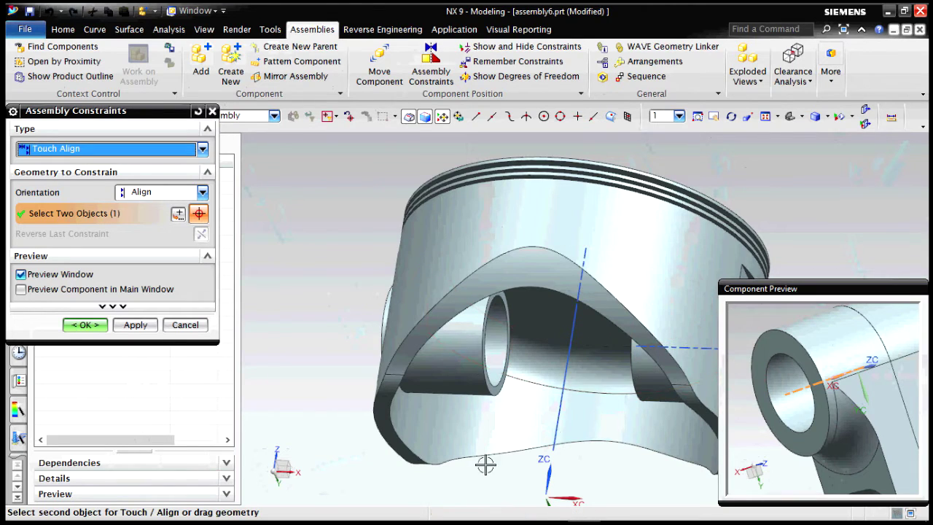
click(505, 341)
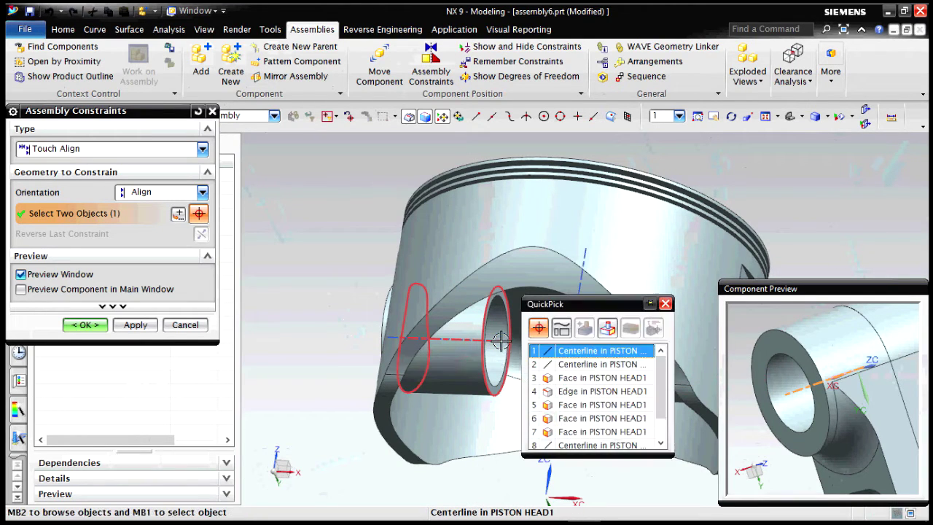
click(539, 346)
click(81, 324)
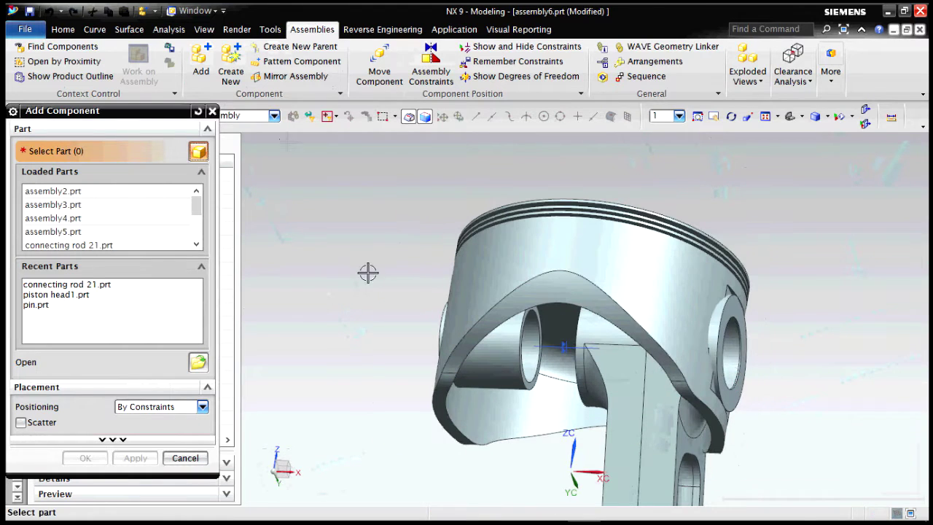
click(386, 77)
key(ctrl+t)
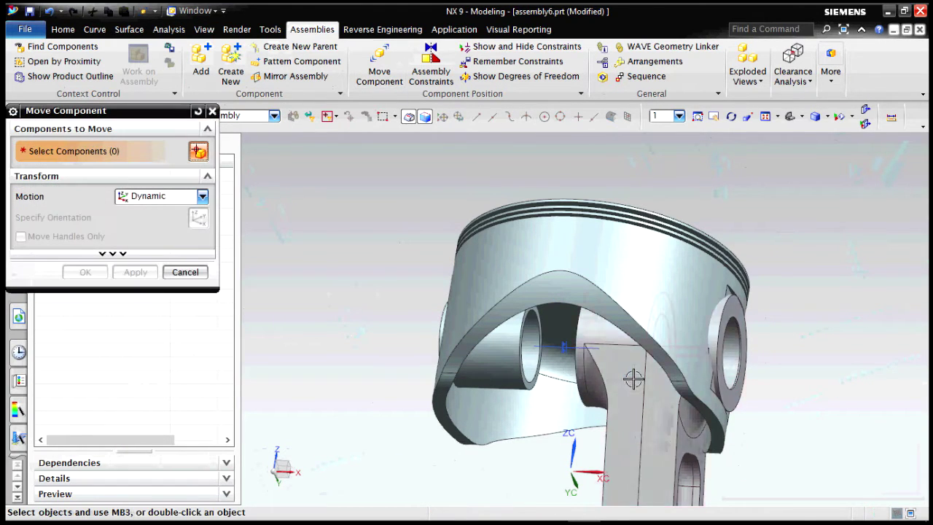
click(631, 376)
click(118, 219)
scroll(554, 368, down, 4)
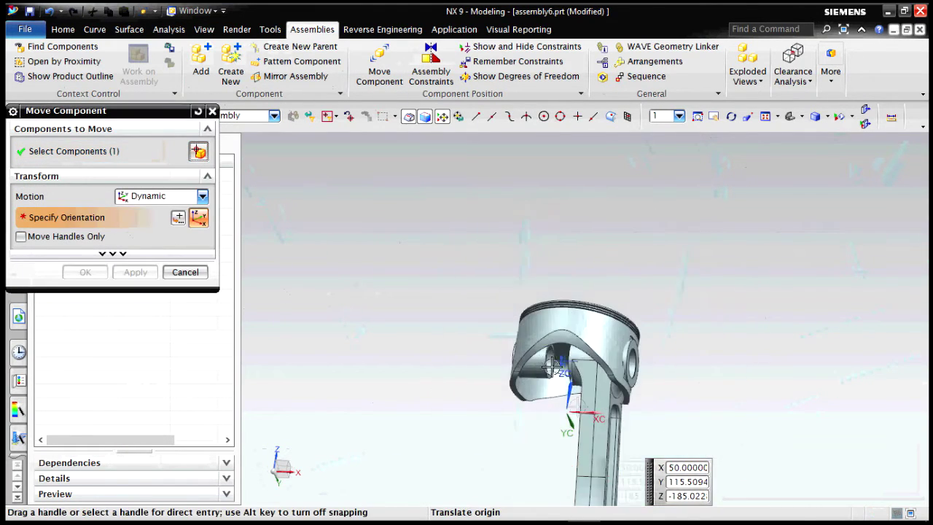
scroll(569, 398, down, 5)
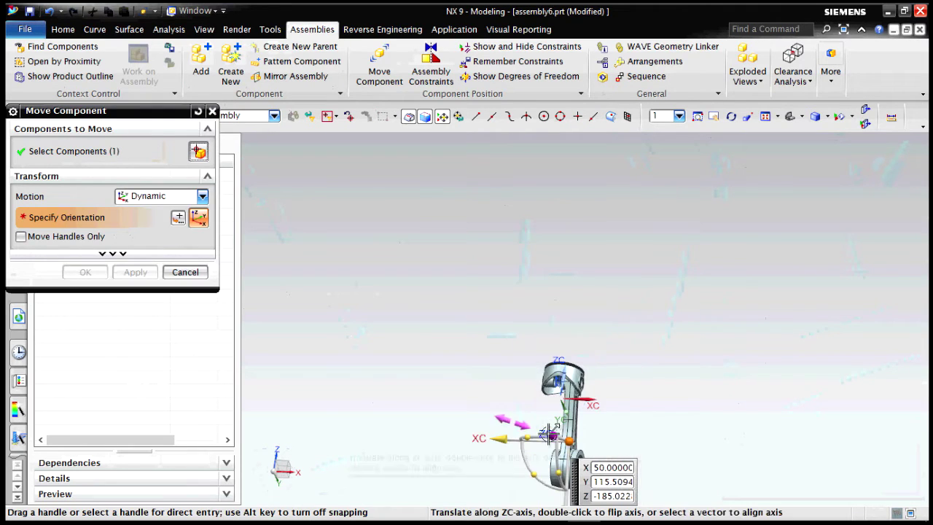
drag(548, 436, 559, 444)
scroll(575, 355, up, 5)
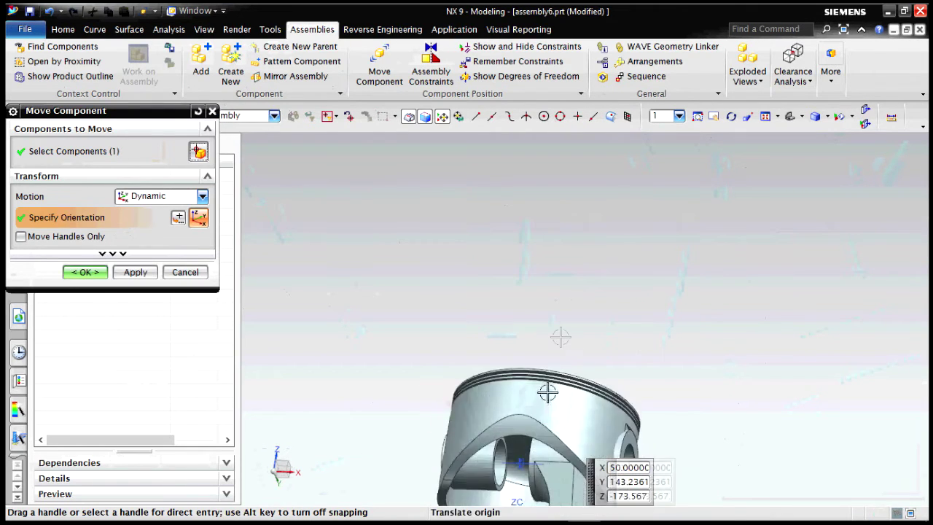
scroll(559, 335, down, 2)
click(180, 275)
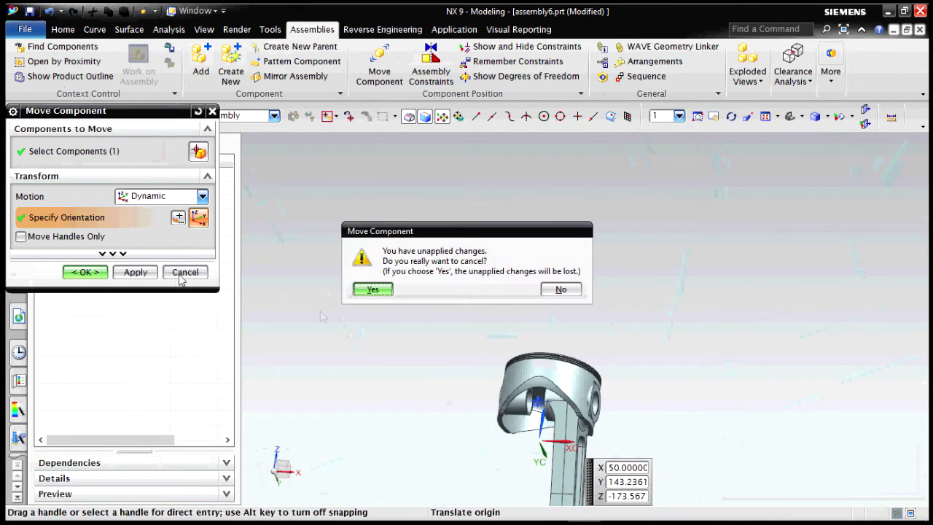
click(379, 292)
Constrain the piston's inner pin-boss face to the side face of the rod's small end with Touch Align set to Prefer Touch.
scroll(526, 337, up, 5)
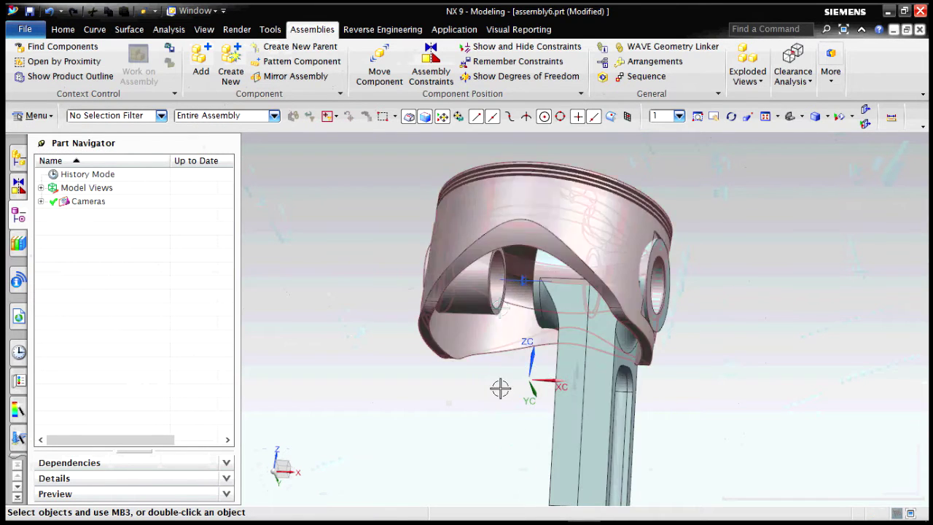
scroll(461, 376, down, 1)
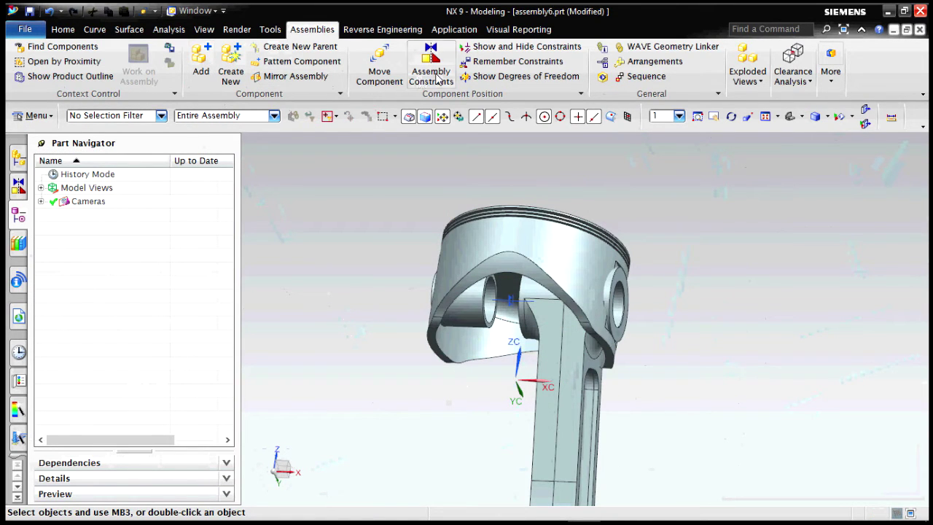
click(432, 73)
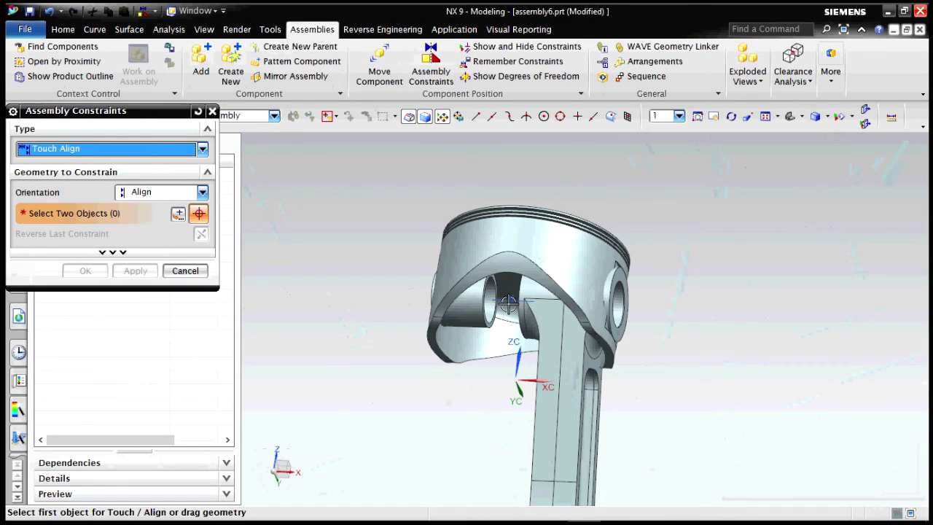
click(202, 192)
click(196, 208)
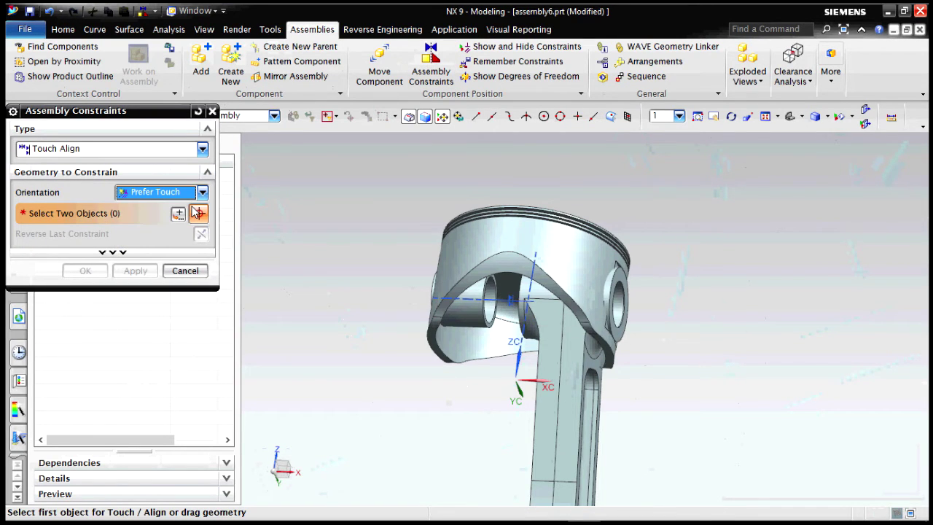
scroll(481, 270, up, 8)
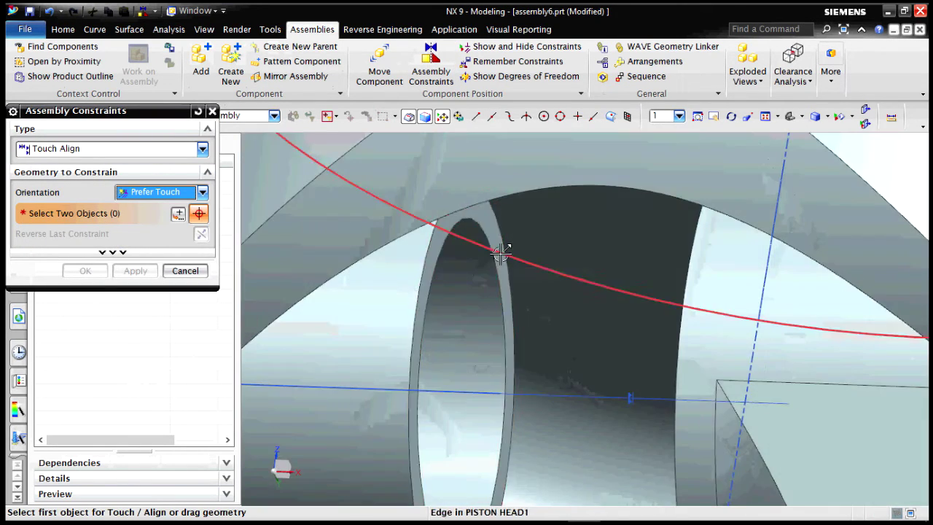
click(500, 277)
middle_drag(550, 318, 511, 282)
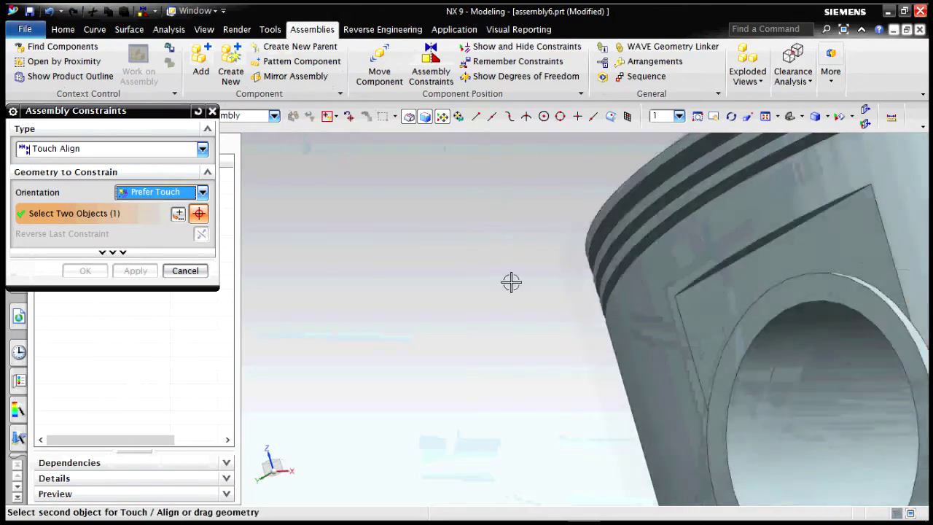
scroll(379, 225, down, 5)
scroll(720, 370, up, 3)
click(696, 321)
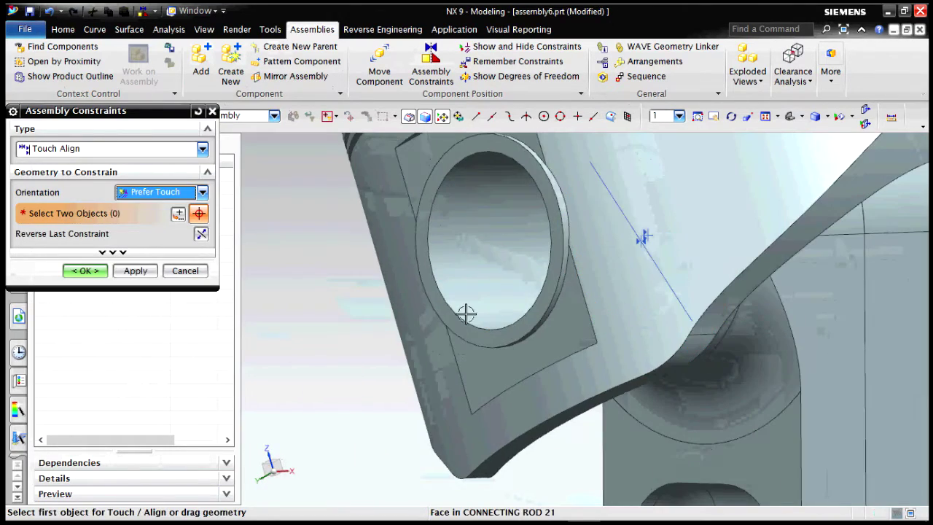
click(85, 271)
Add pin.prt to the assembly, placing it at the origin and continuing to Move Component.
middle_drag(500, 335, 888, 363)
scroll(807, 343, down, 4)
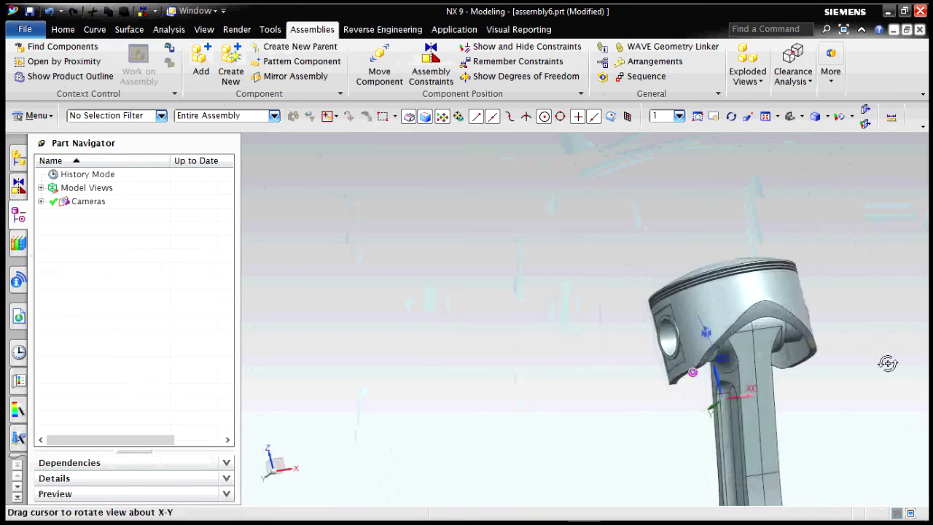
scroll(518, 287, down, 4)
middle_drag(649, 346, 703, 269)
scroll(702, 270, up, 3)
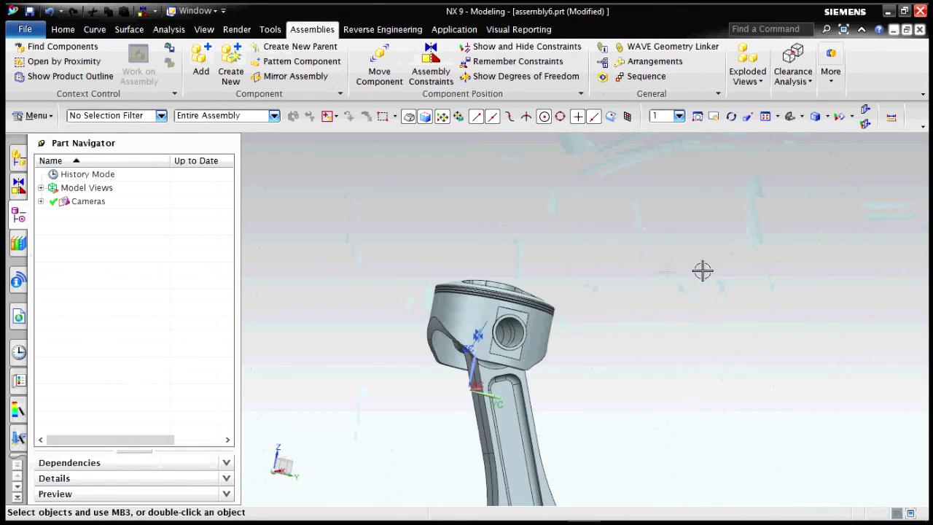
click(65, 29)
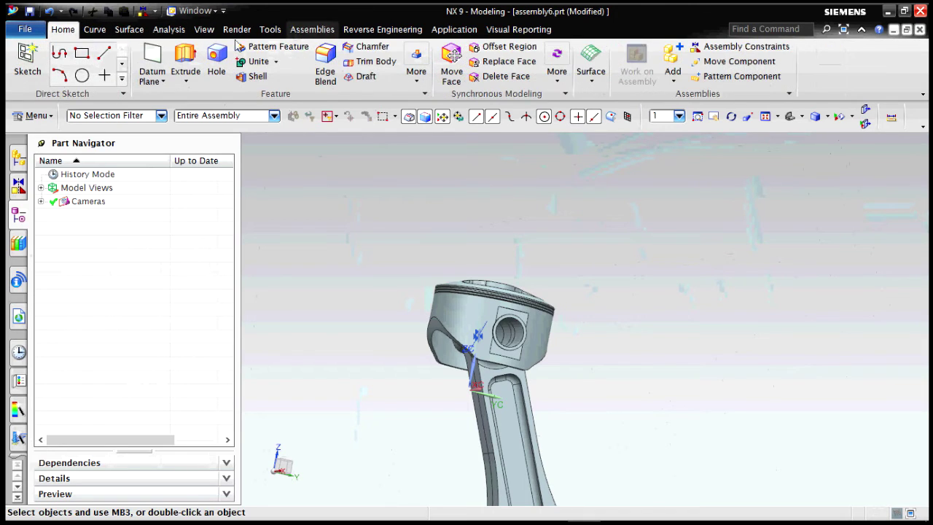
click(312, 29)
click(201, 62)
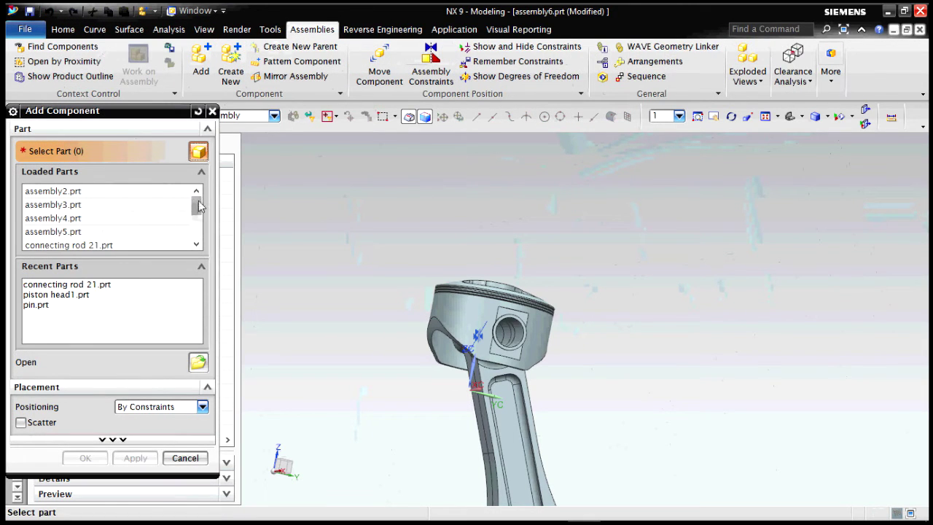
click(61, 206)
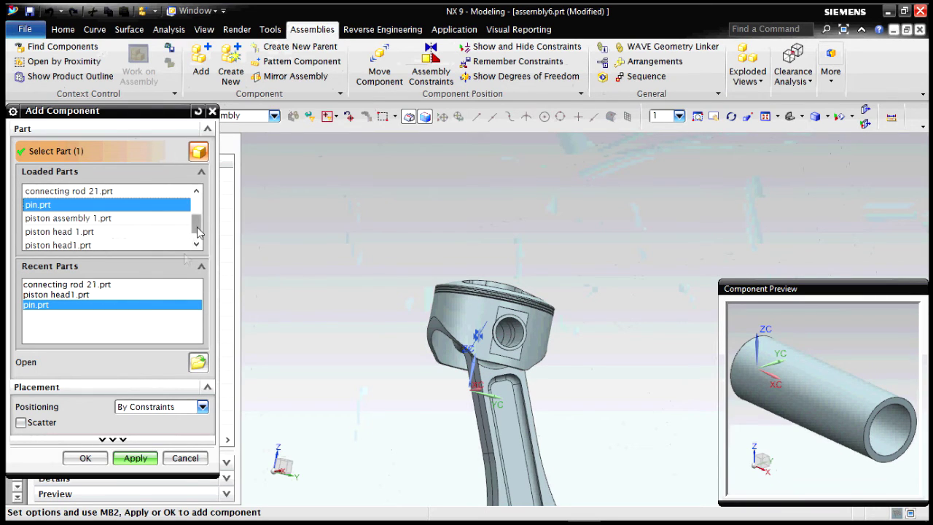
click(94, 458)
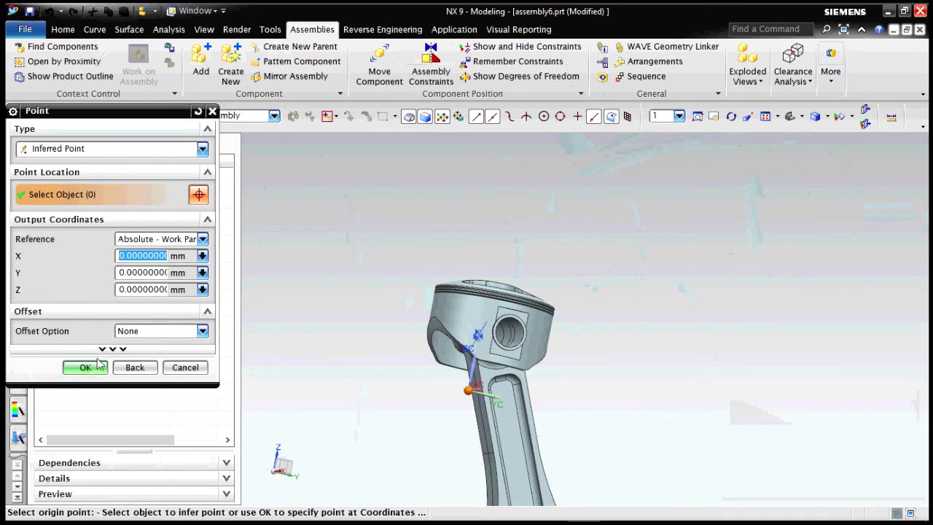
click(98, 366)
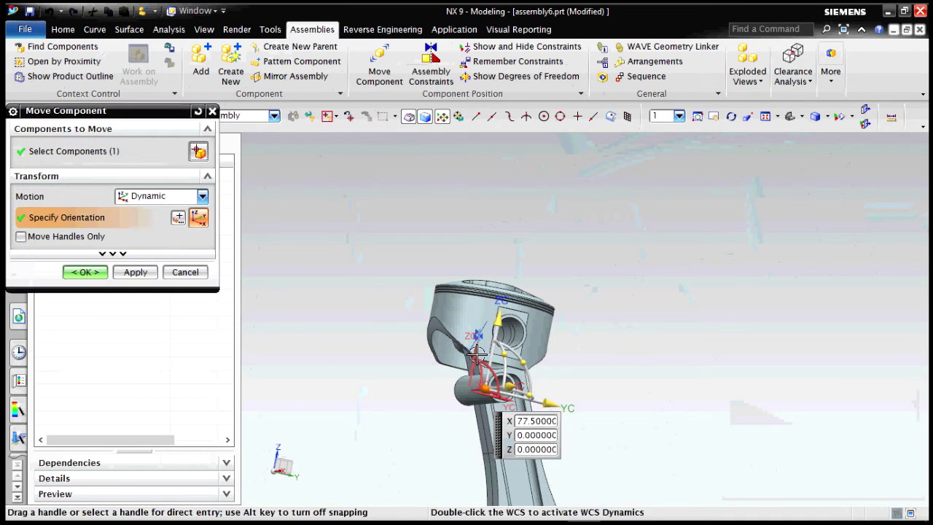
Raise the pin along Z to about 95 mm so it lines up with the piston head's pin bore.
drag(496, 325, 503, 269)
middle_drag(643, 374, 610, 379)
scroll(488, 338, up, 6)
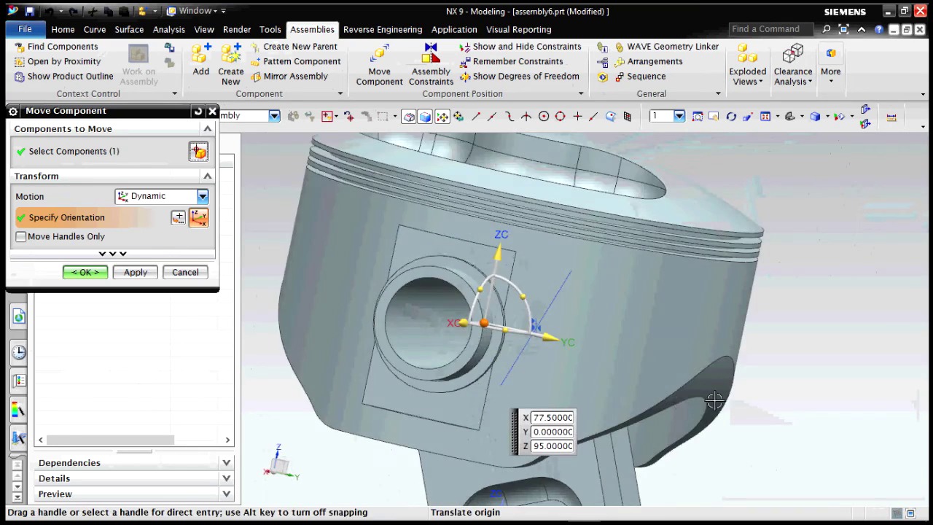
scroll(728, 403, down, 1)
middle_drag(804, 415, 535, 324)
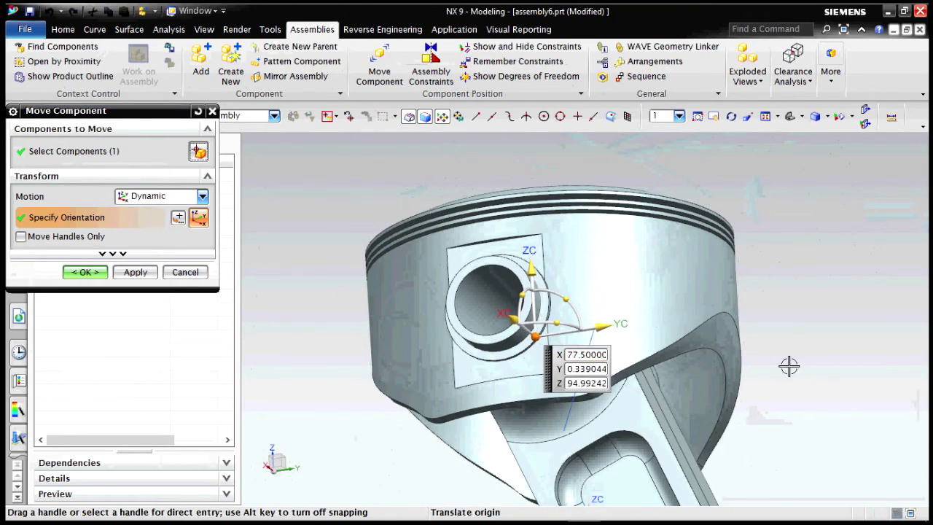
Slide the pin along X into the piston and rod bores to about X 38.5, Z 94 mm, and accept its placement.
middle_drag(789, 366, 692, 379)
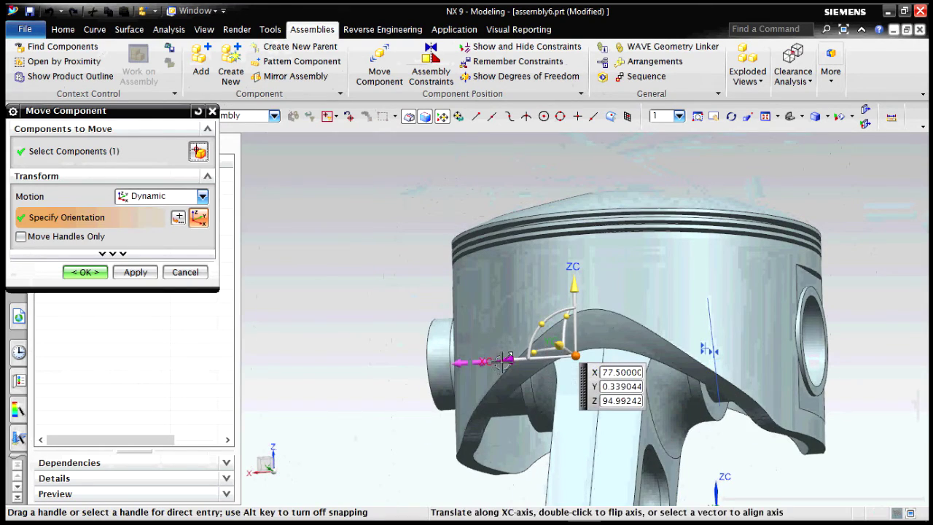
drag(504, 360, 552, 366)
scroll(510, 328, down, 4)
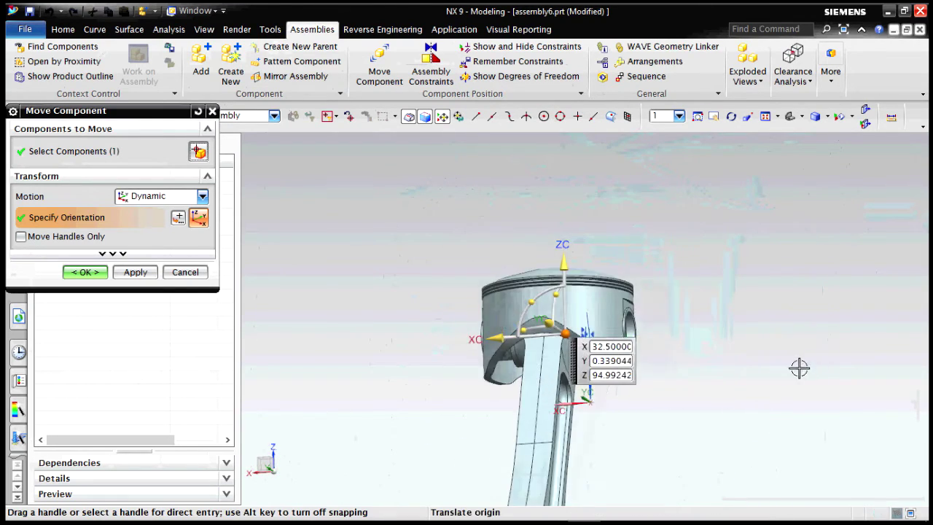
middle_drag(799, 367, 729, 373)
scroll(703, 337, up, 4)
middle_drag(652, 403, 755, 392)
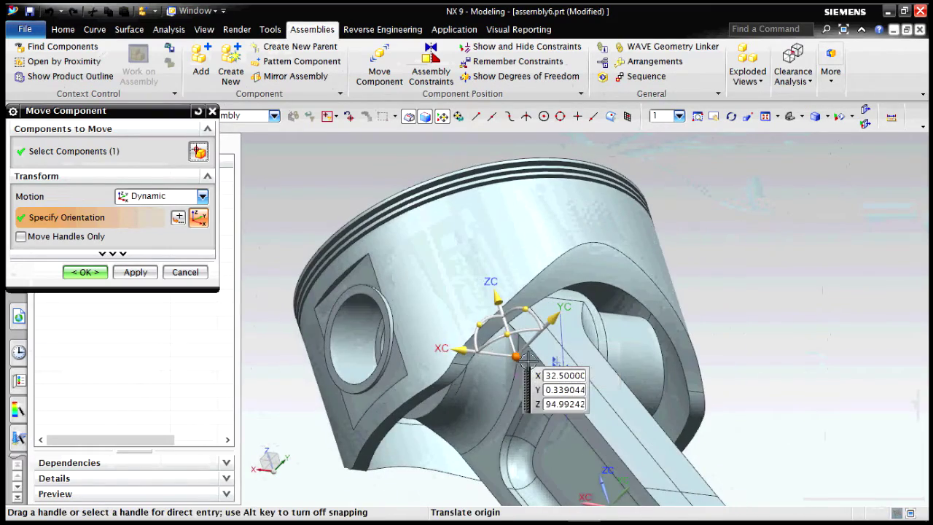
middle_drag(826, 319, 572, 325)
middle_drag(594, 373, 663, 377)
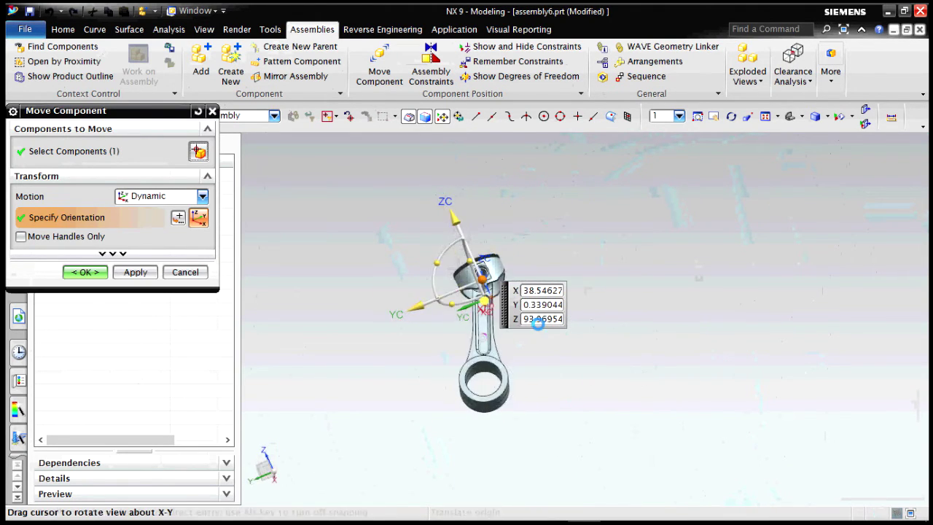
right_click(666, 304)
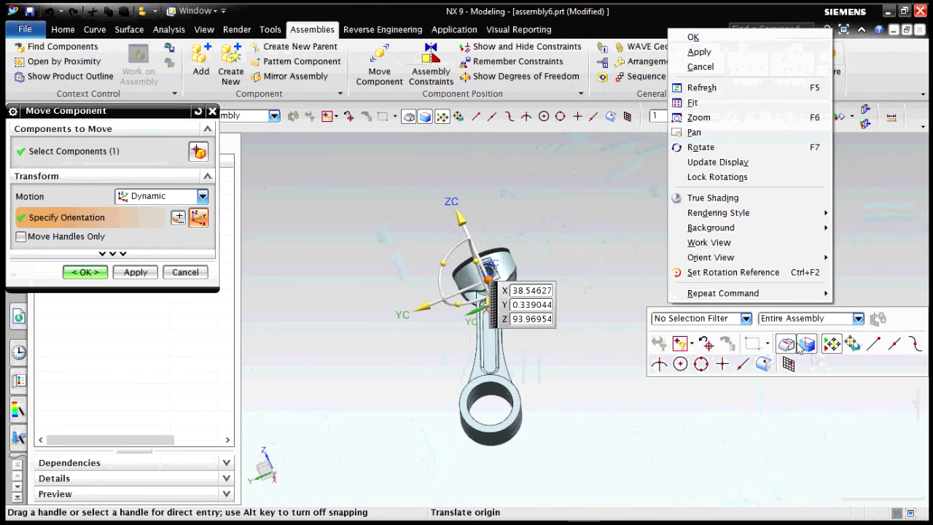
click(605, 274)
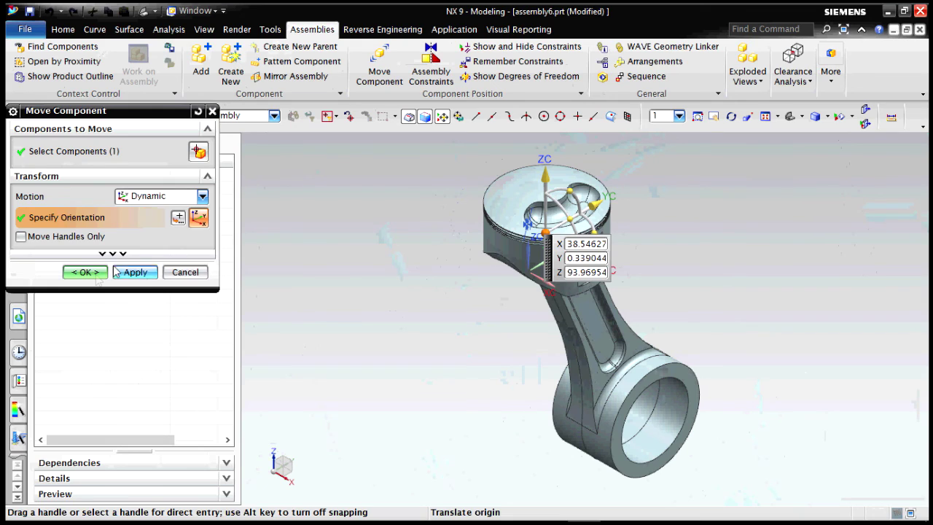
click(87, 272)
middle_drag(812, 283, 760, 254)
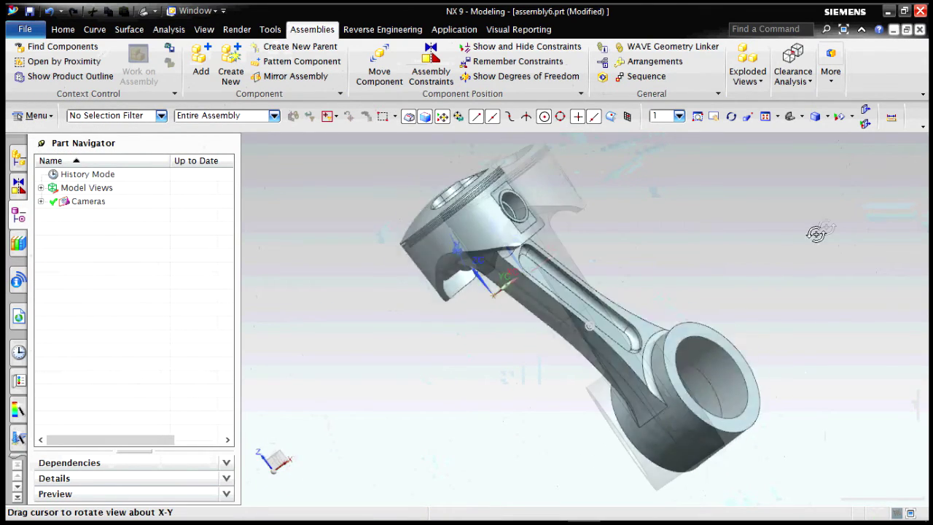
middle_drag(816, 231, 771, 258)
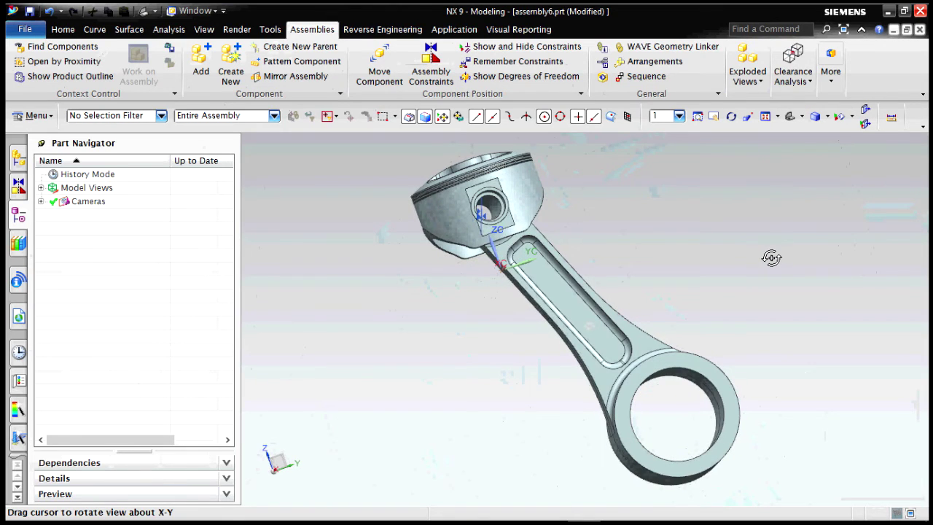